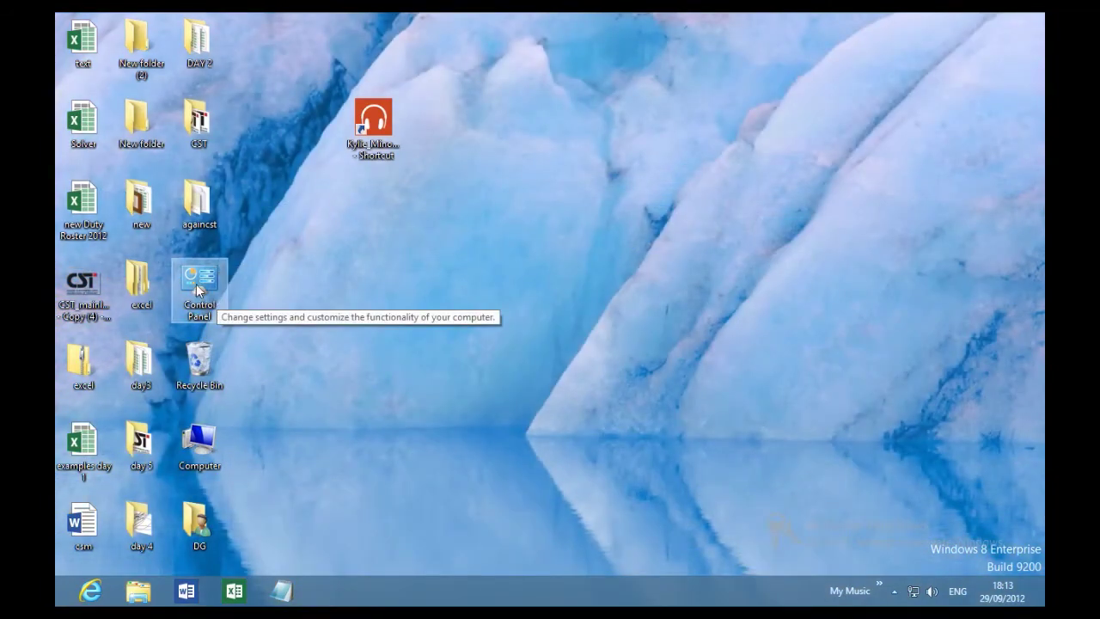
Open Personalization from the desktop menu and review the desktop icon settings, closing them with OK.
right_click(457, 288)
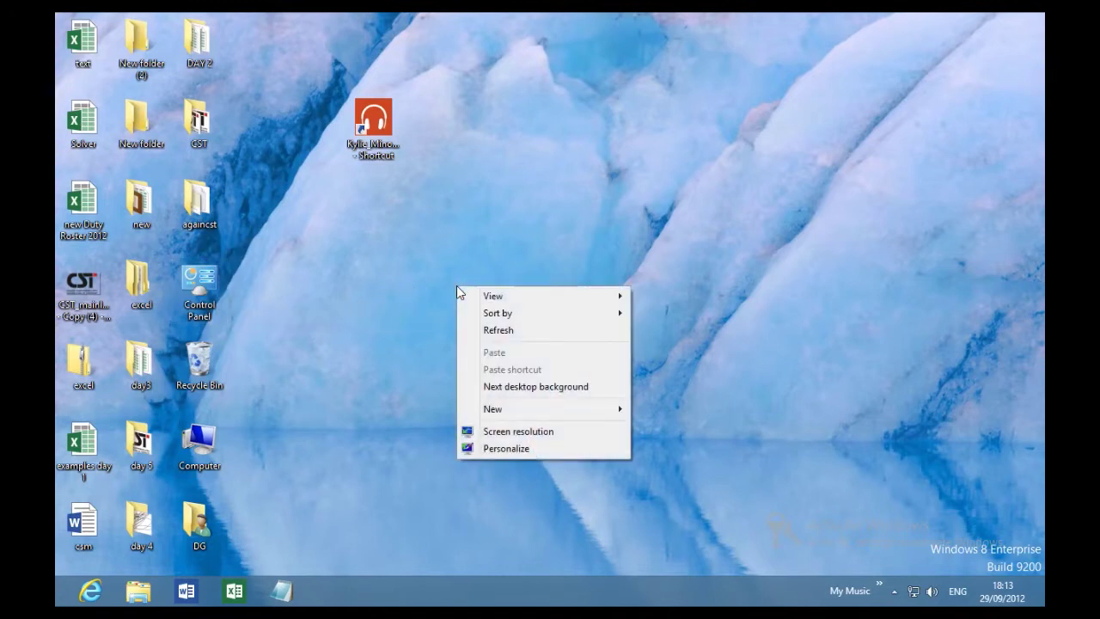
click(511, 449)
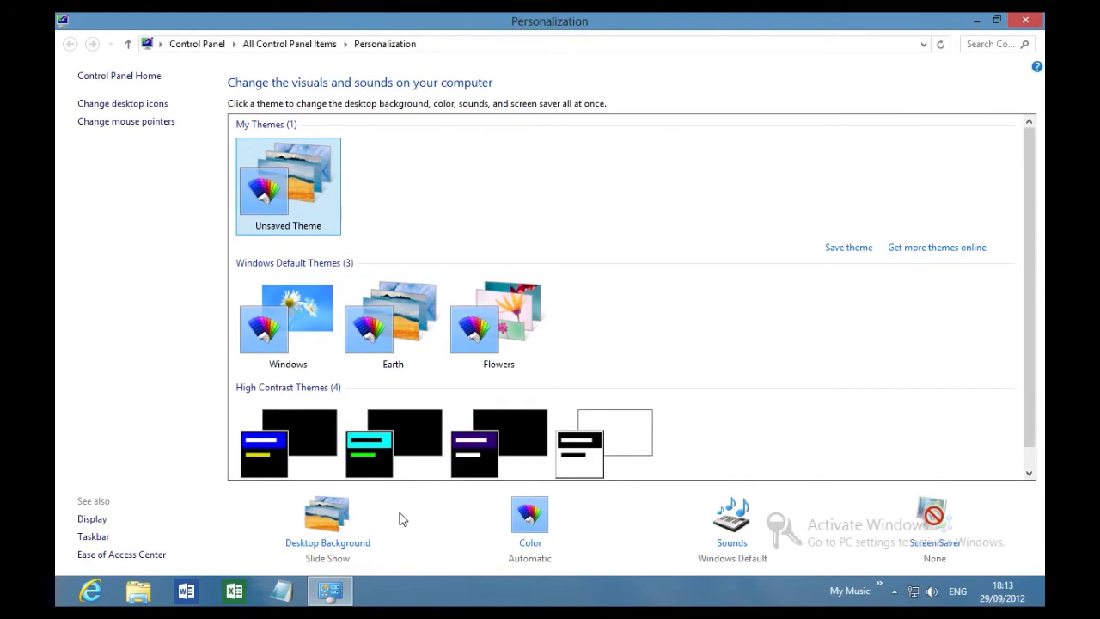
click(114, 105)
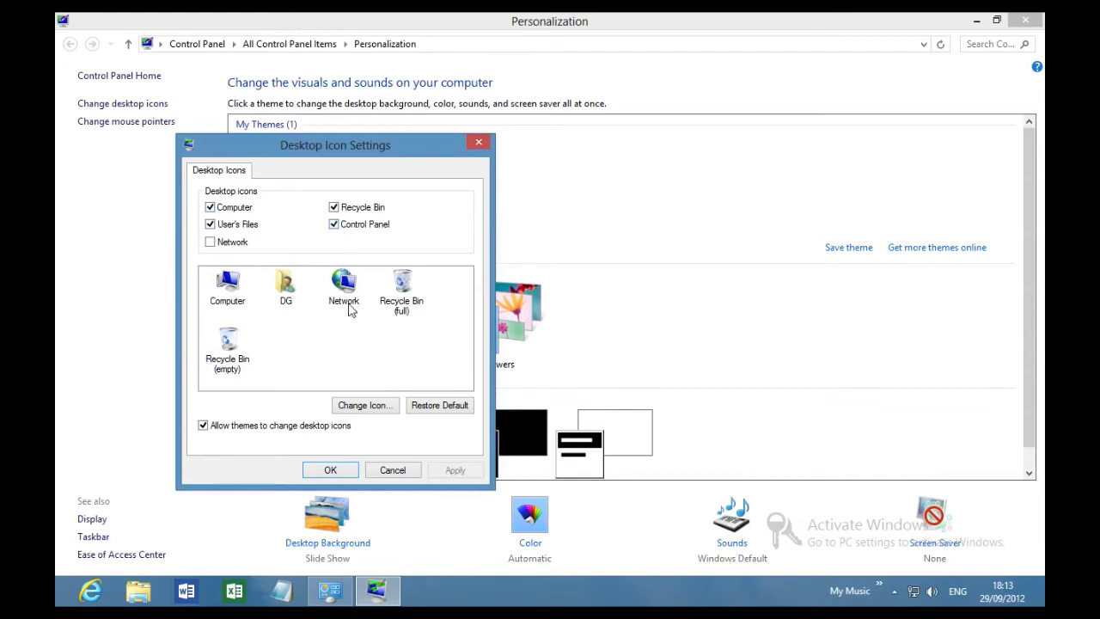
click(330, 470)
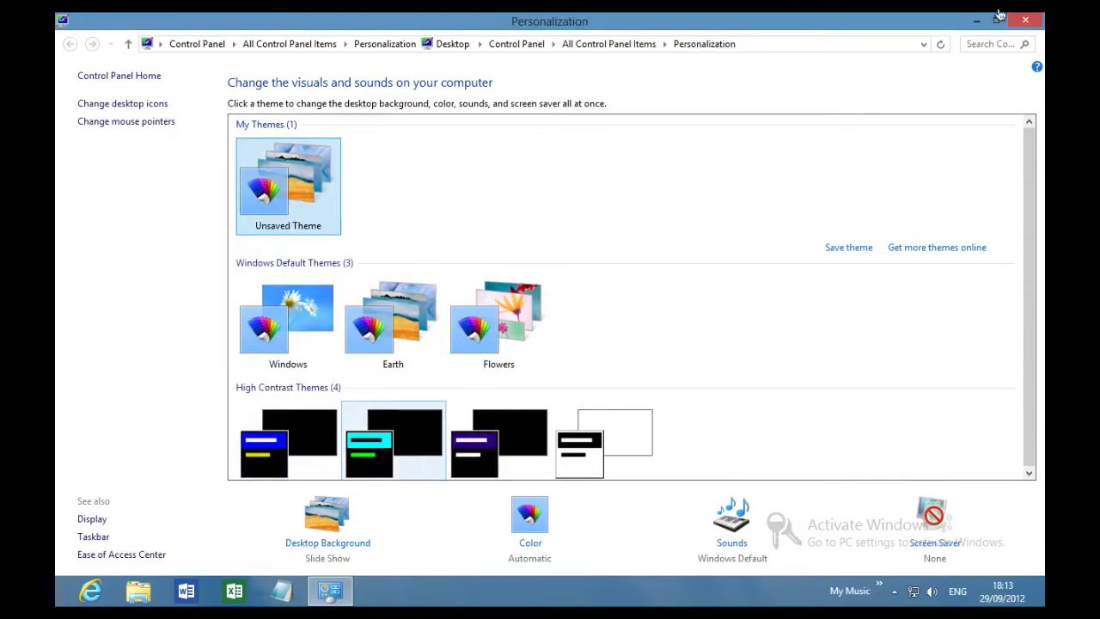
Close Personalization, open Control Panel, and try Small icons and Category before choosing Large icons.
click(1026, 19)
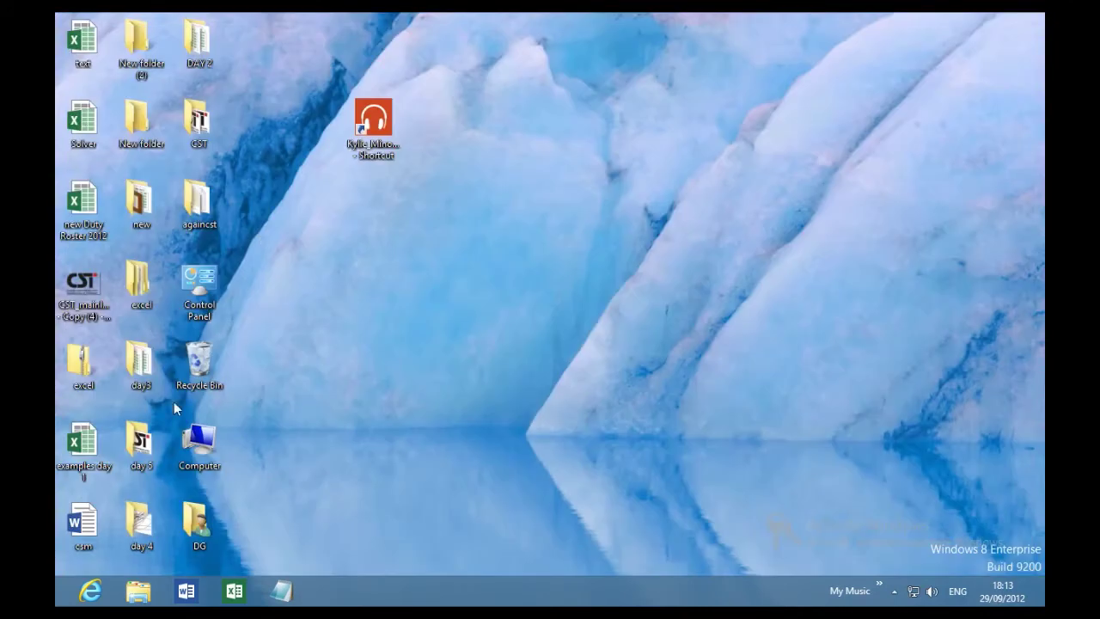
double_click(200, 284)
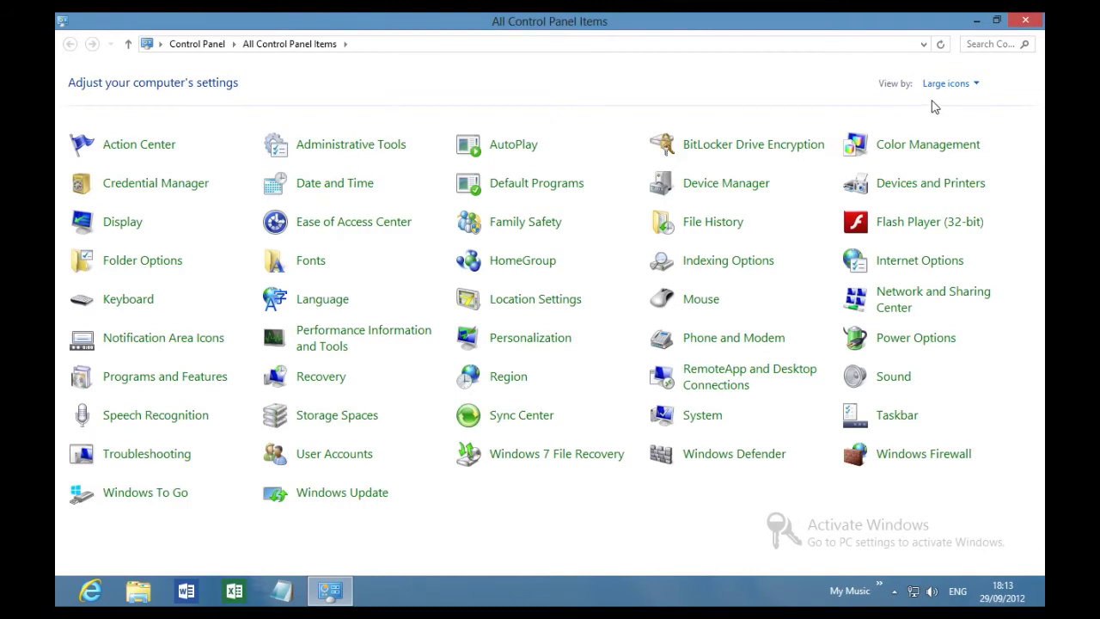
click(976, 84)
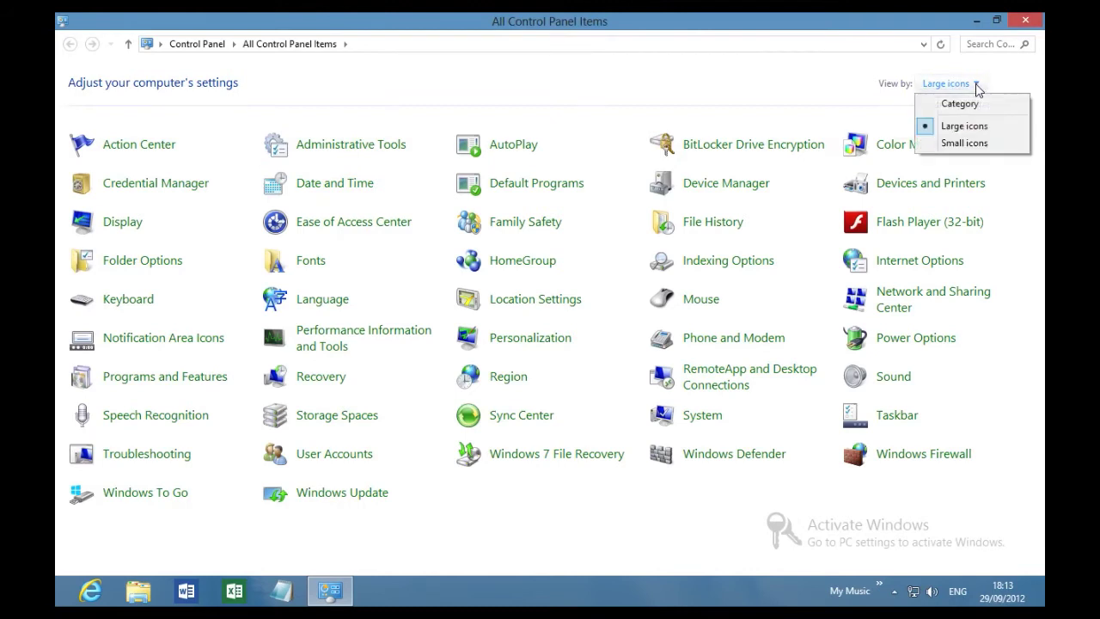
click(964, 143)
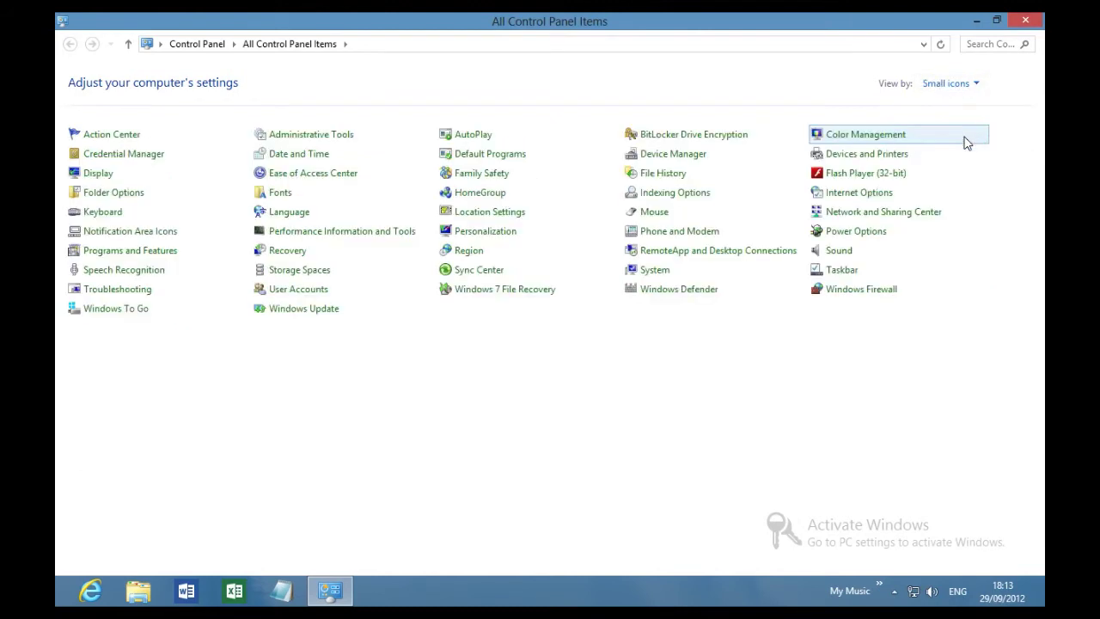
click(967, 83)
click(956, 104)
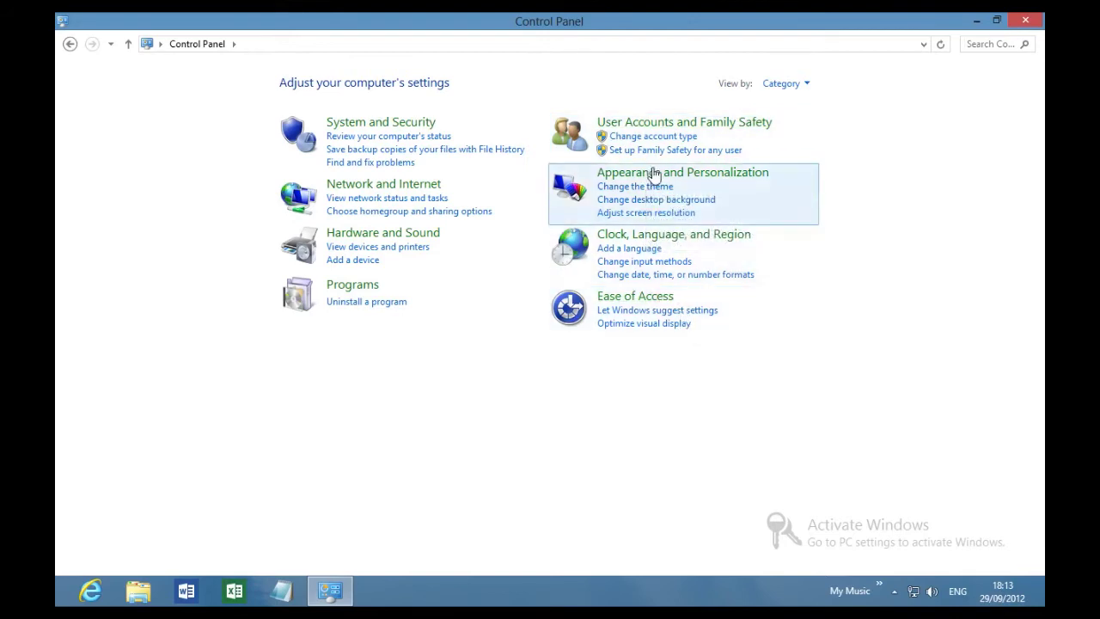
click(796, 86)
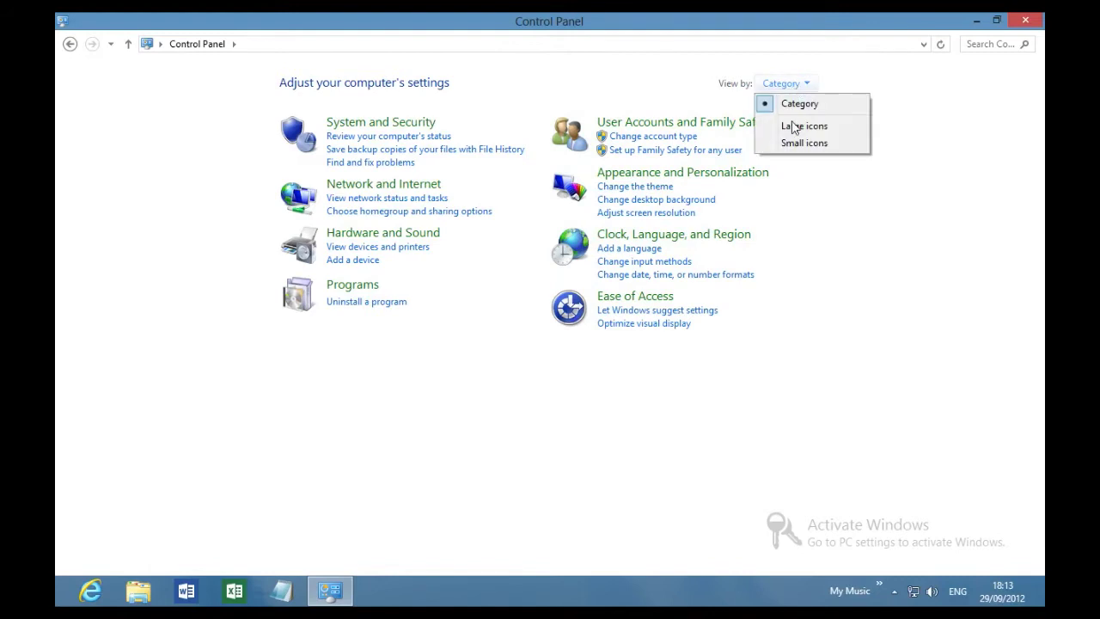
click(792, 129)
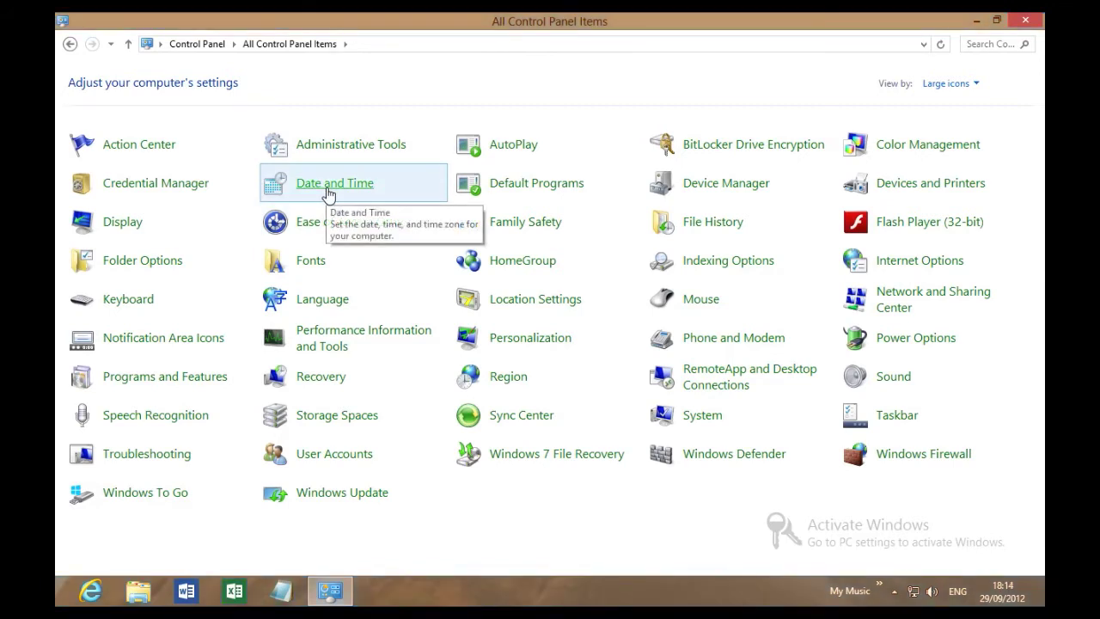
click(328, 191)
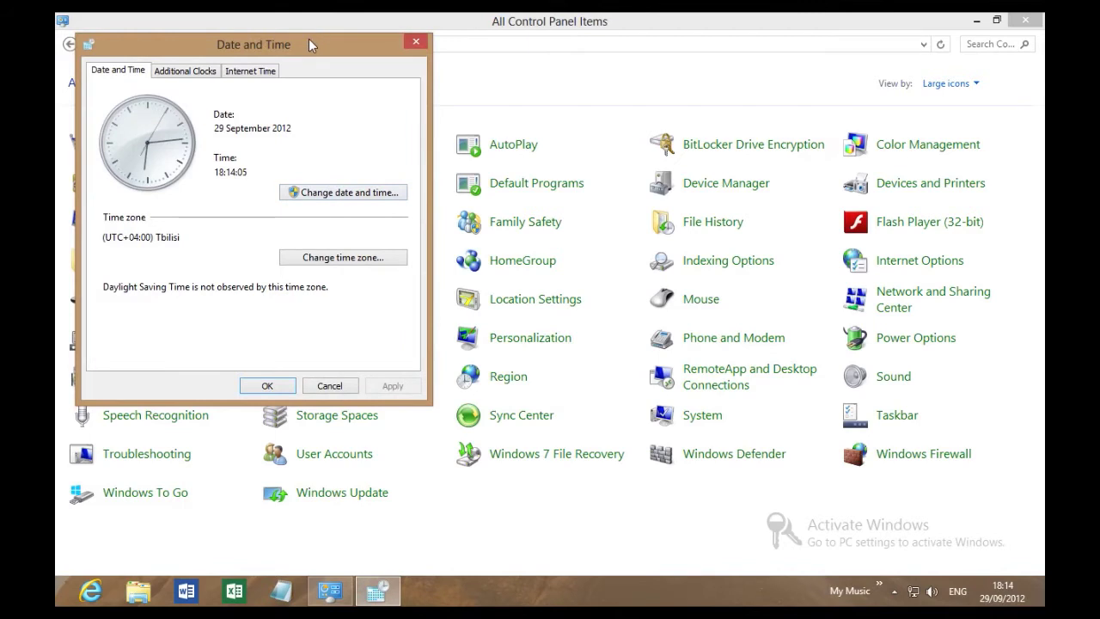
drag(309, 39, 444, 89)
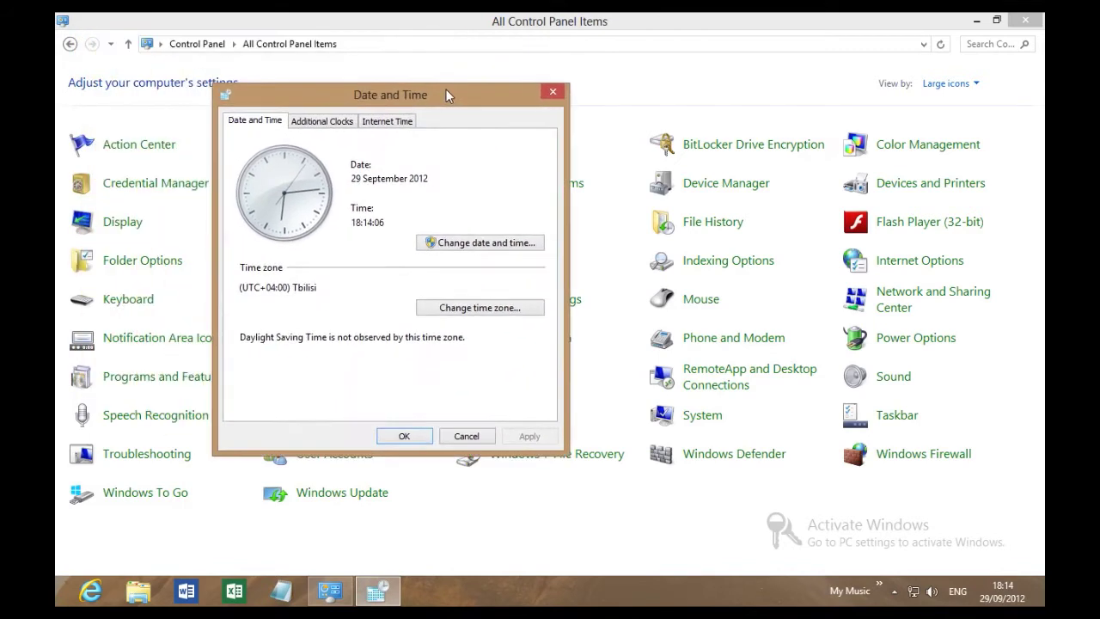
click(487, 244)
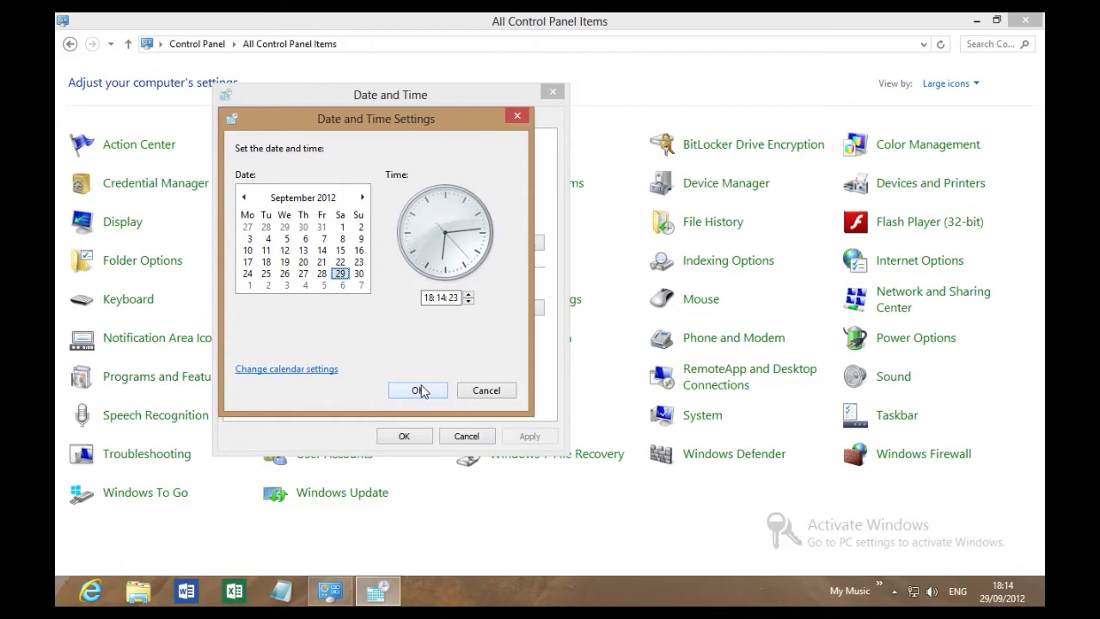
click(420, 390)
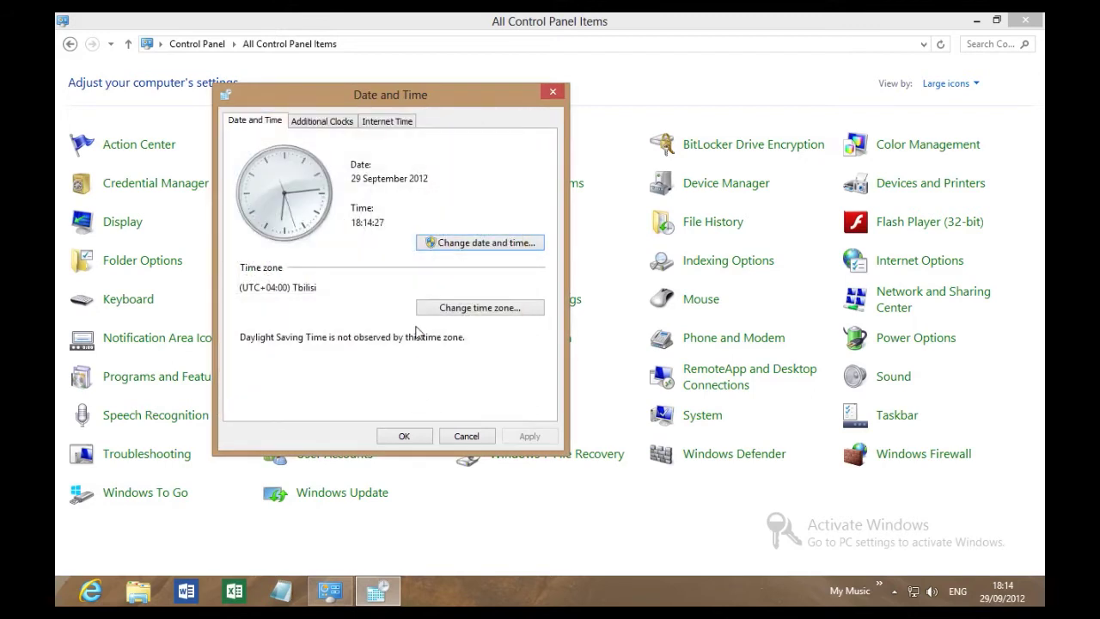
click(439, 309)
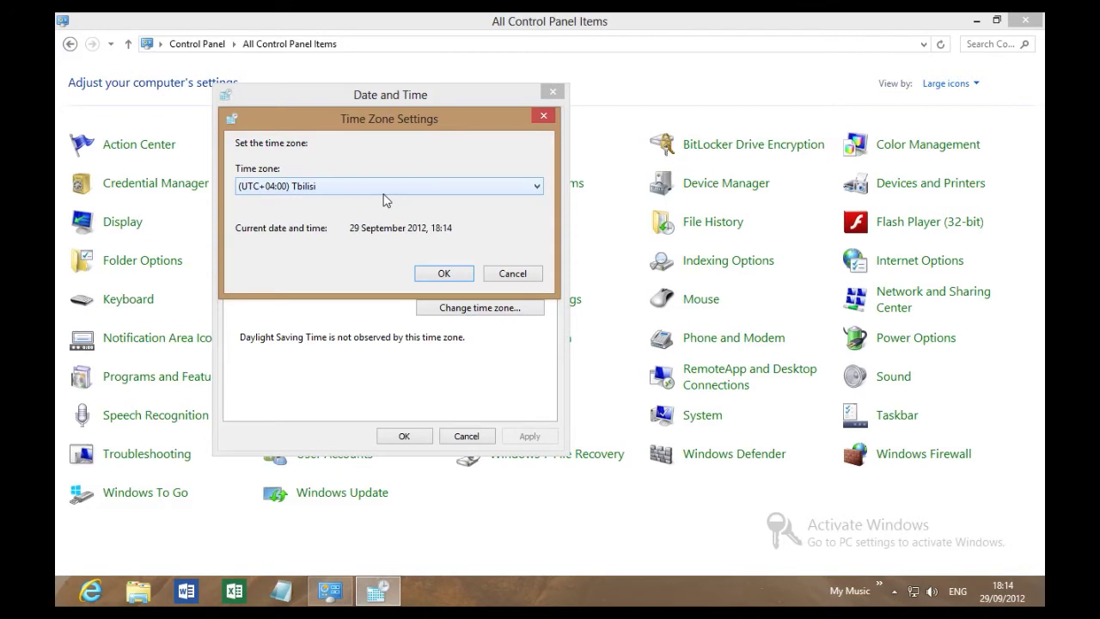
click(506, 275)
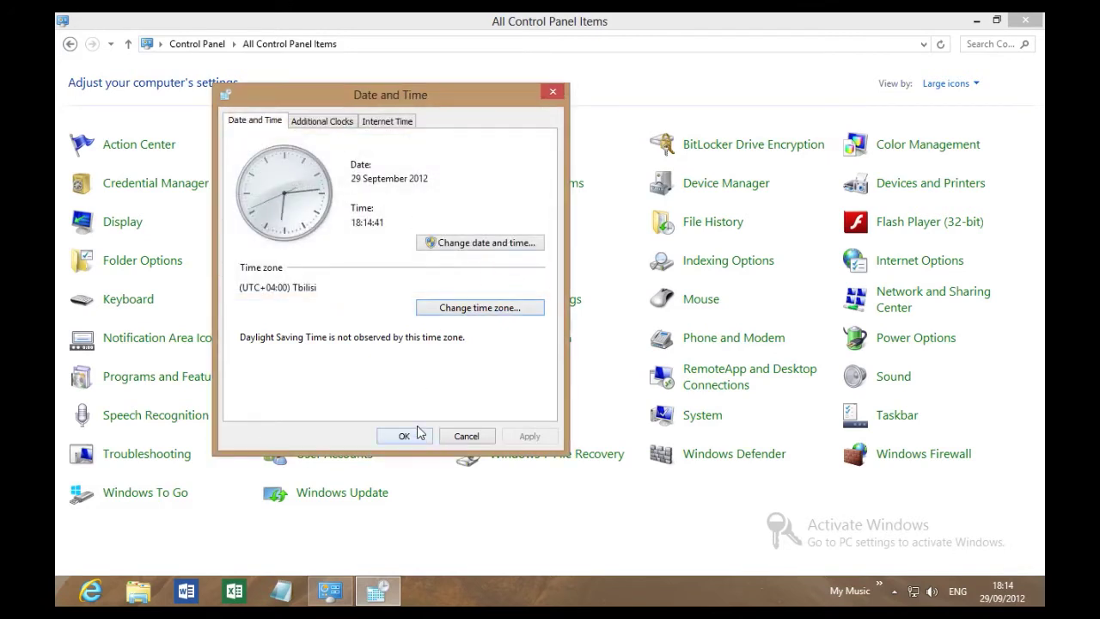
click(398, 436)
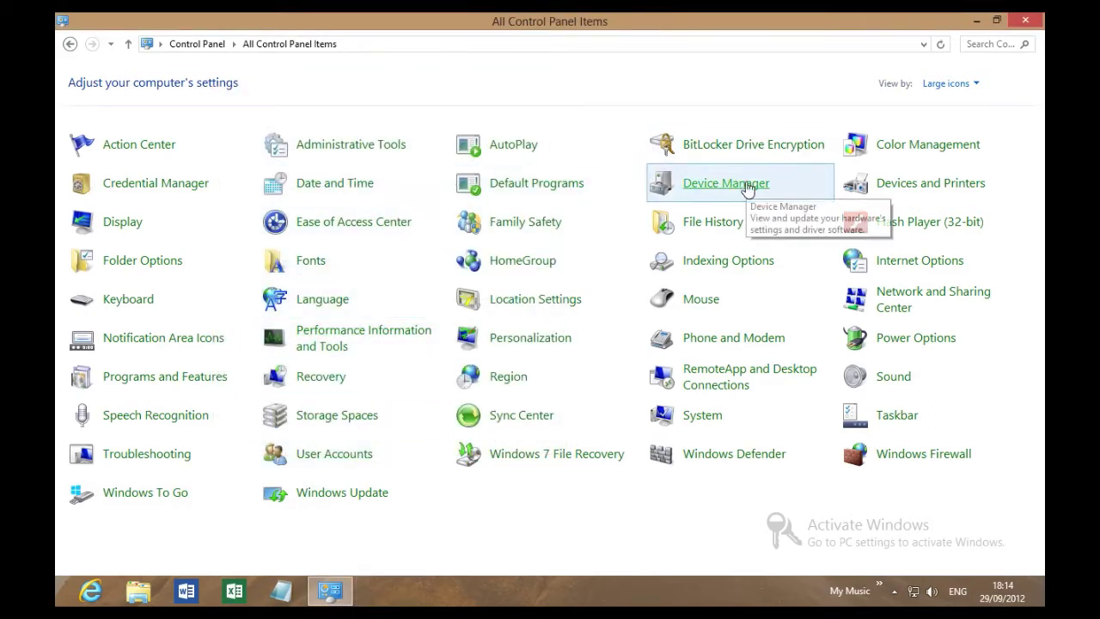
click(748, 190)
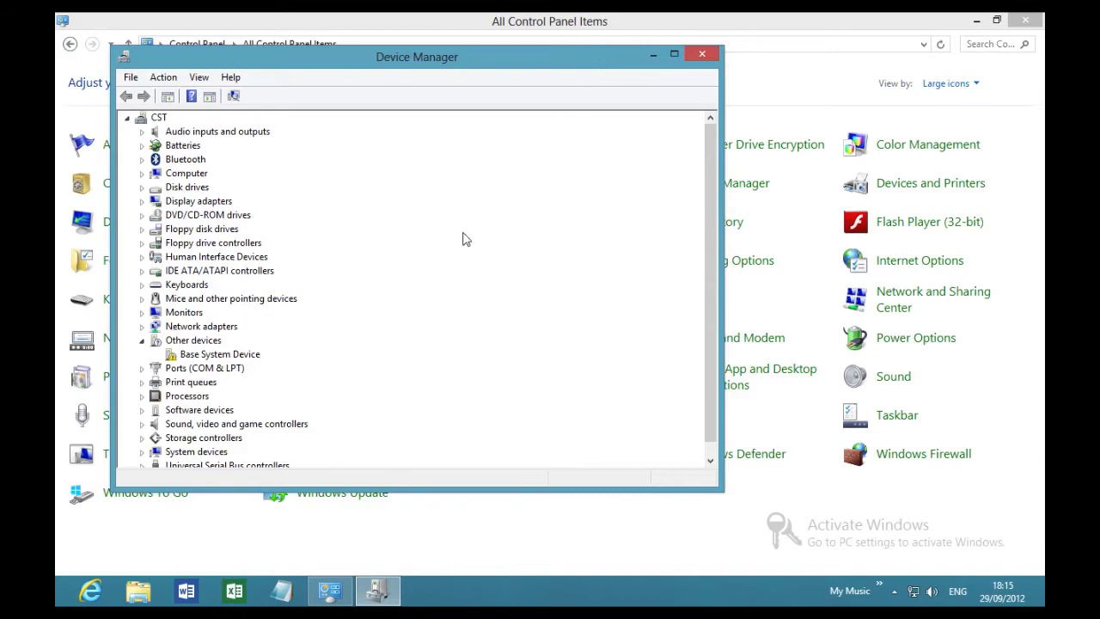
click(703, 59)
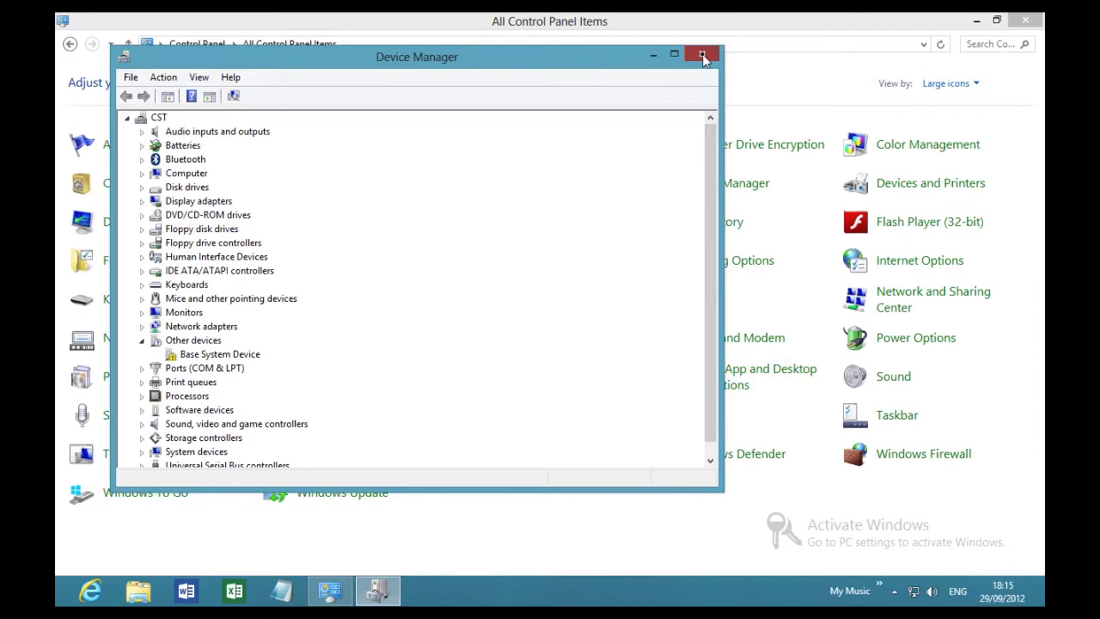
click(703, 57)
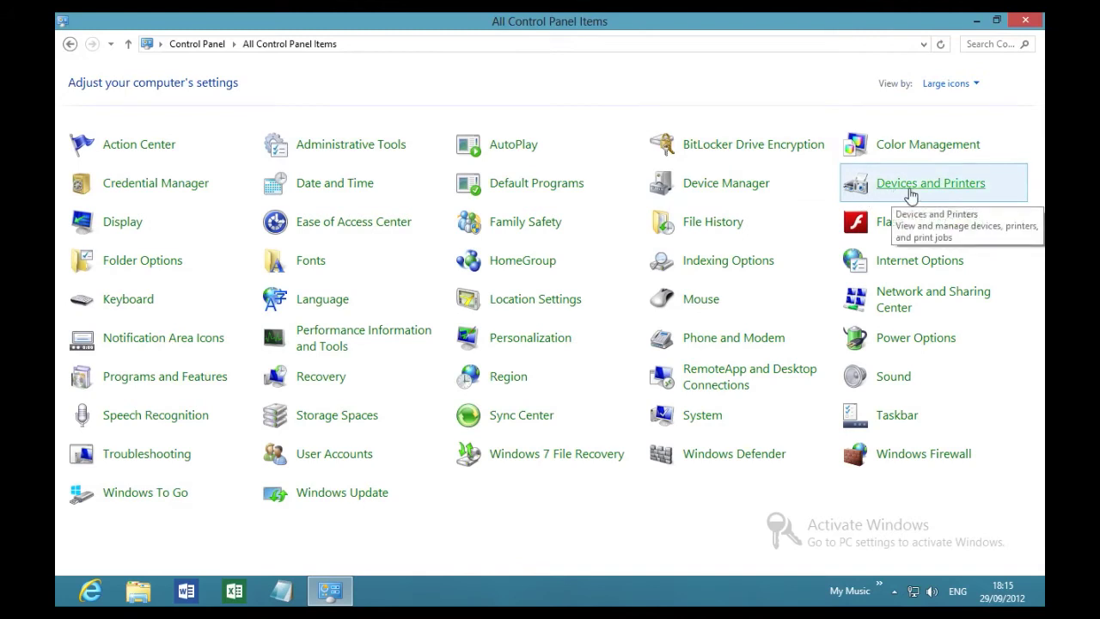
click(911, 191)
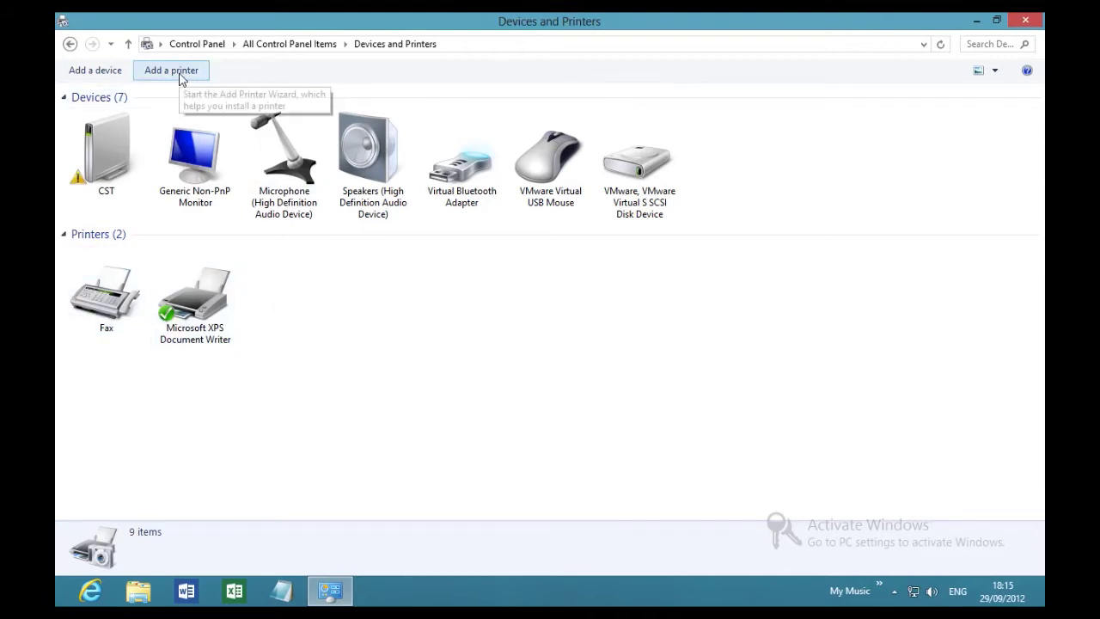
click(70, 45)
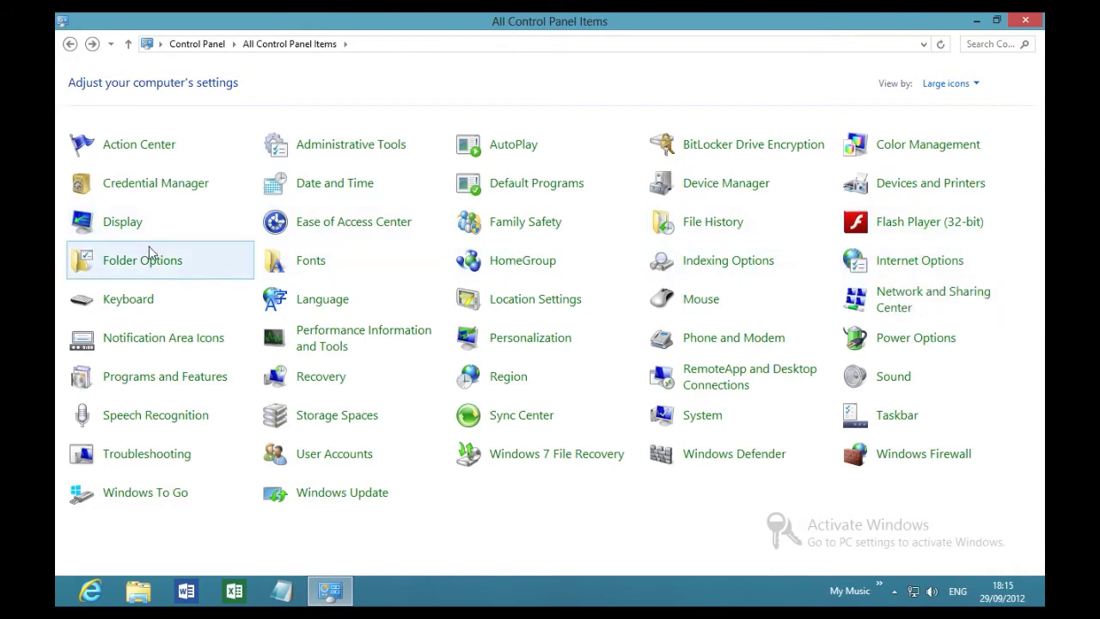
Open Display and preview 125% and 150% item sizes, then return to Smaller 100% (default).
click(129, 224)
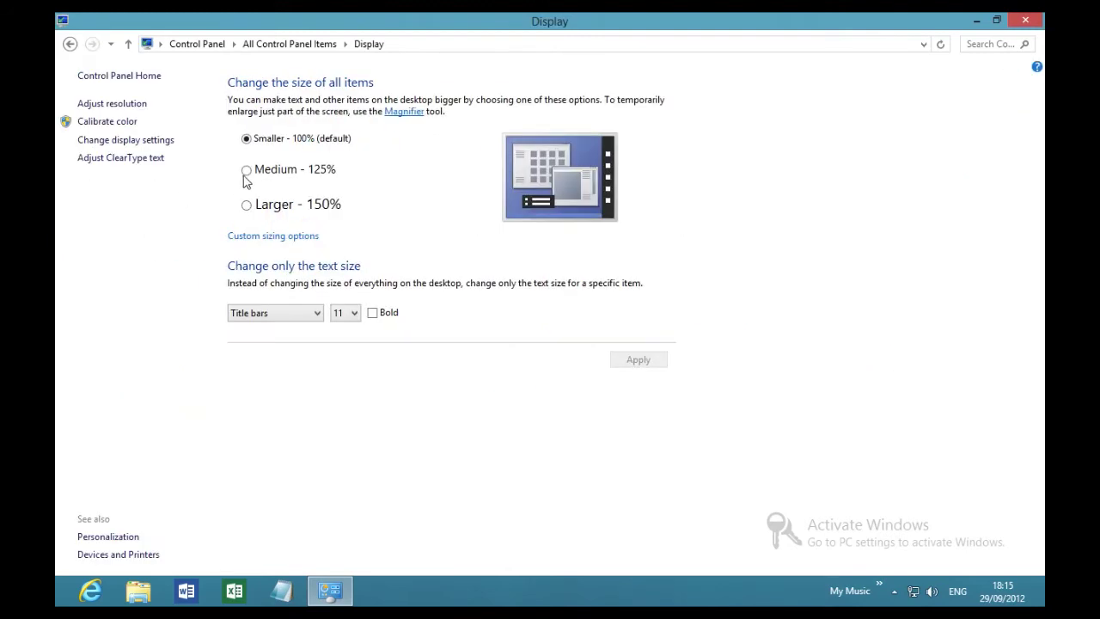
click(245, 171)
click(246, 204)
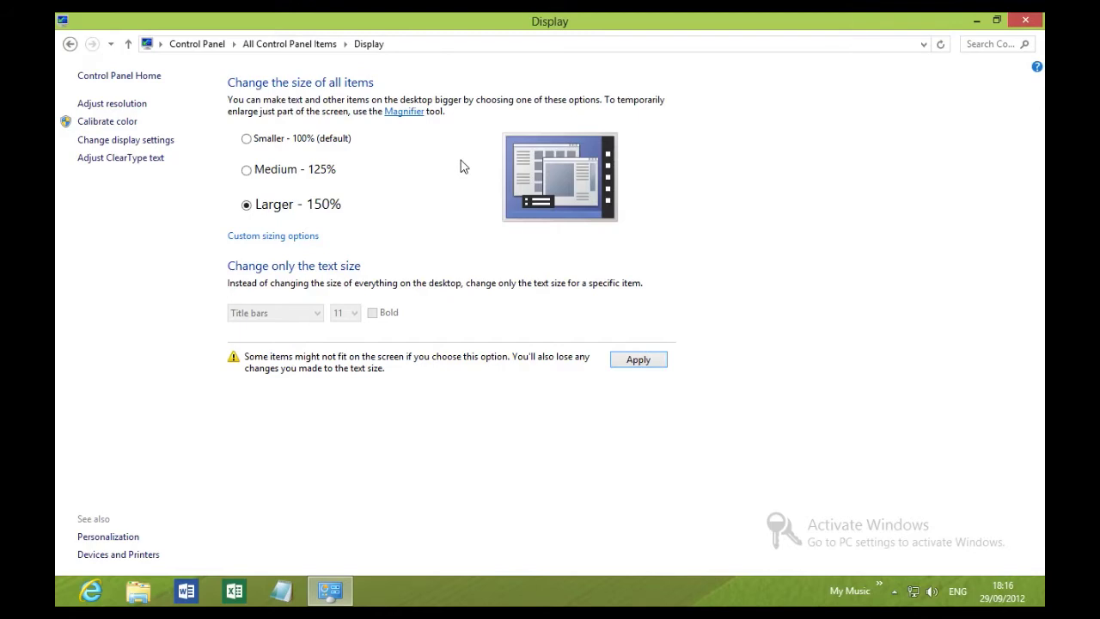
click(247, 140)
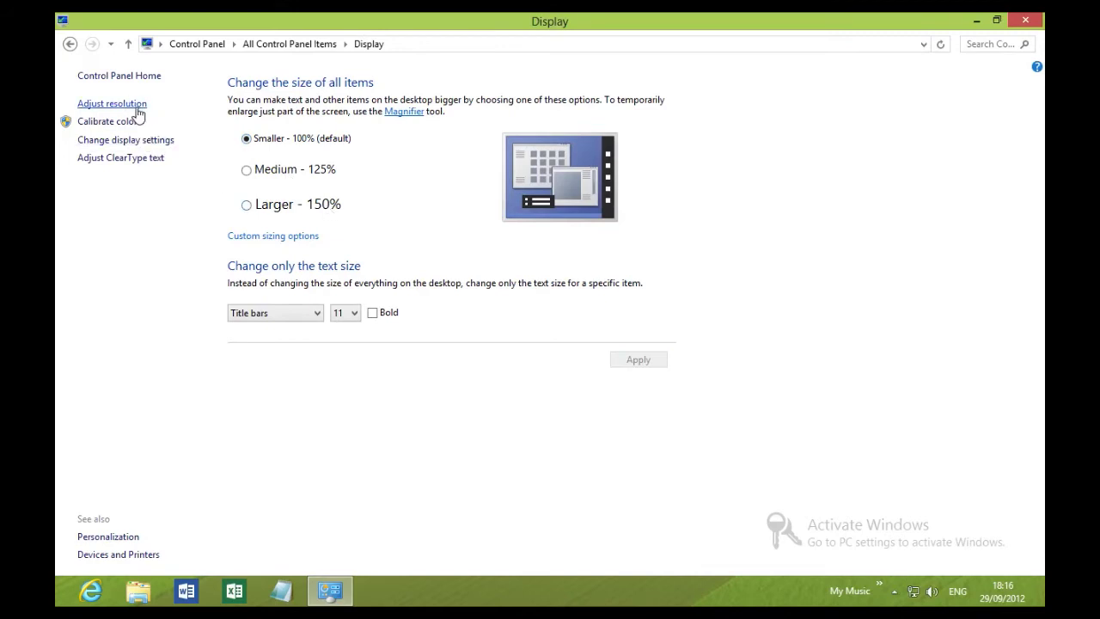
Open Screen Resolution and inspect the 1280 × 768 resolution list without changing it.
click(136, 107)
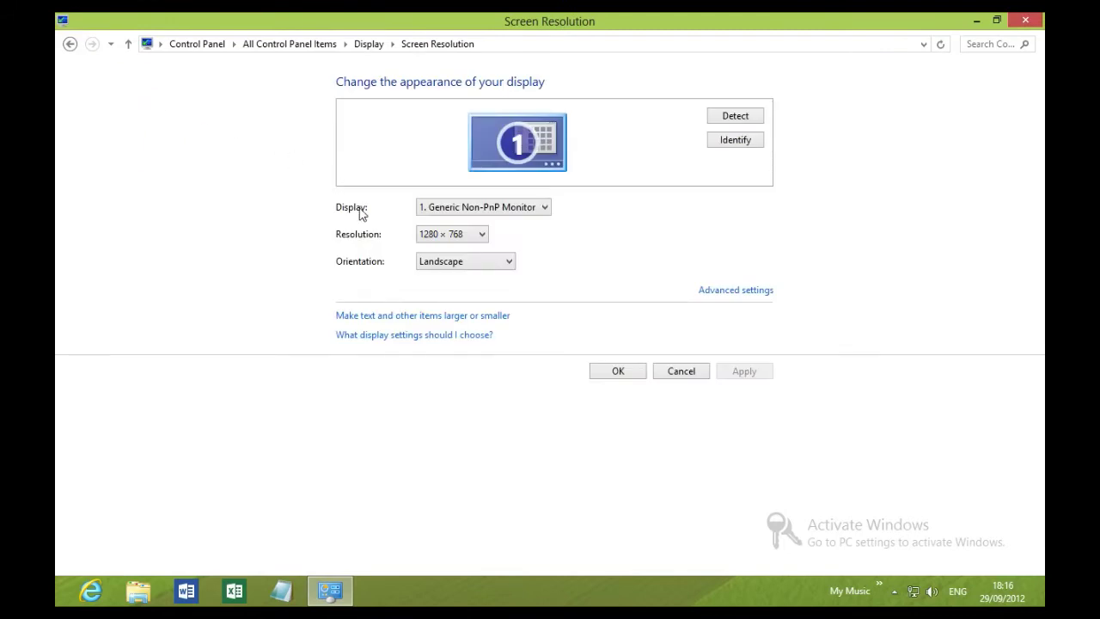
click(478, 236)
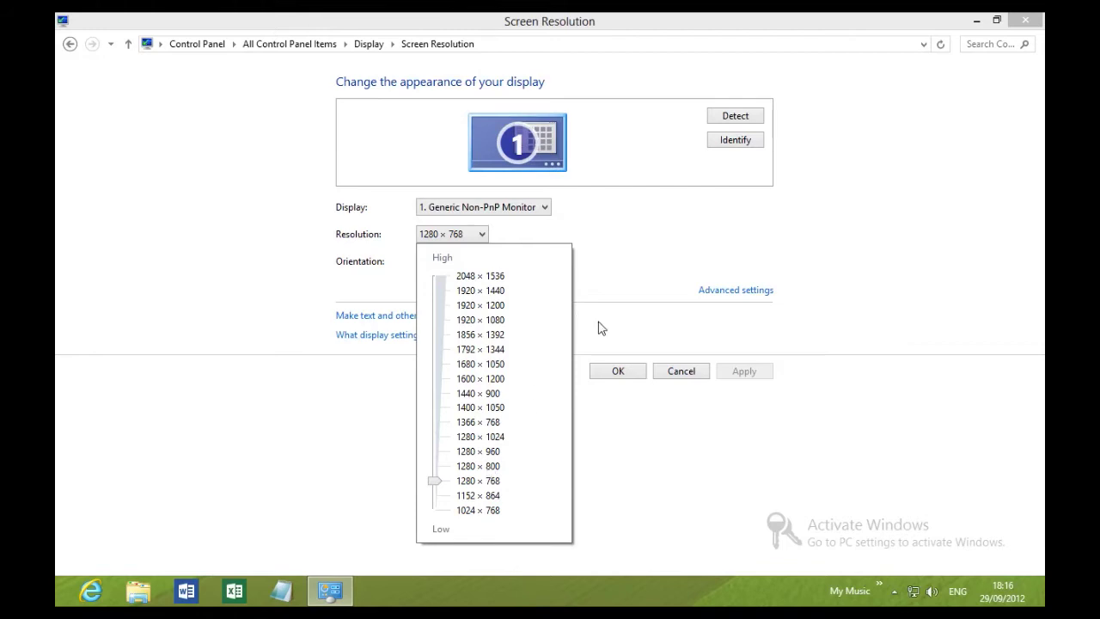
click(626, 376)
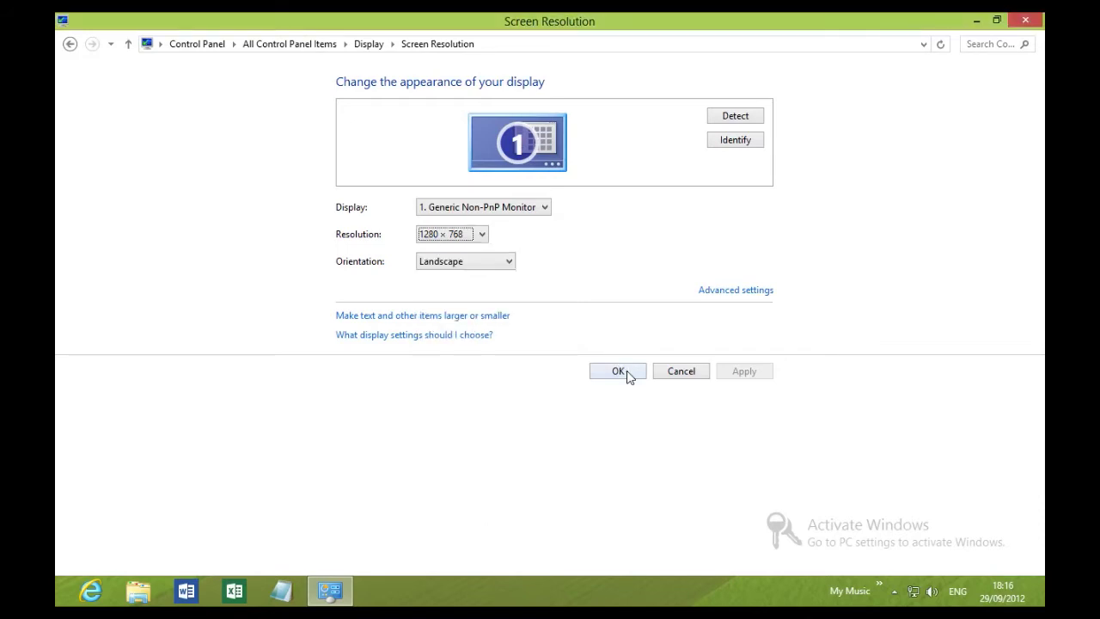
click(70, 43)
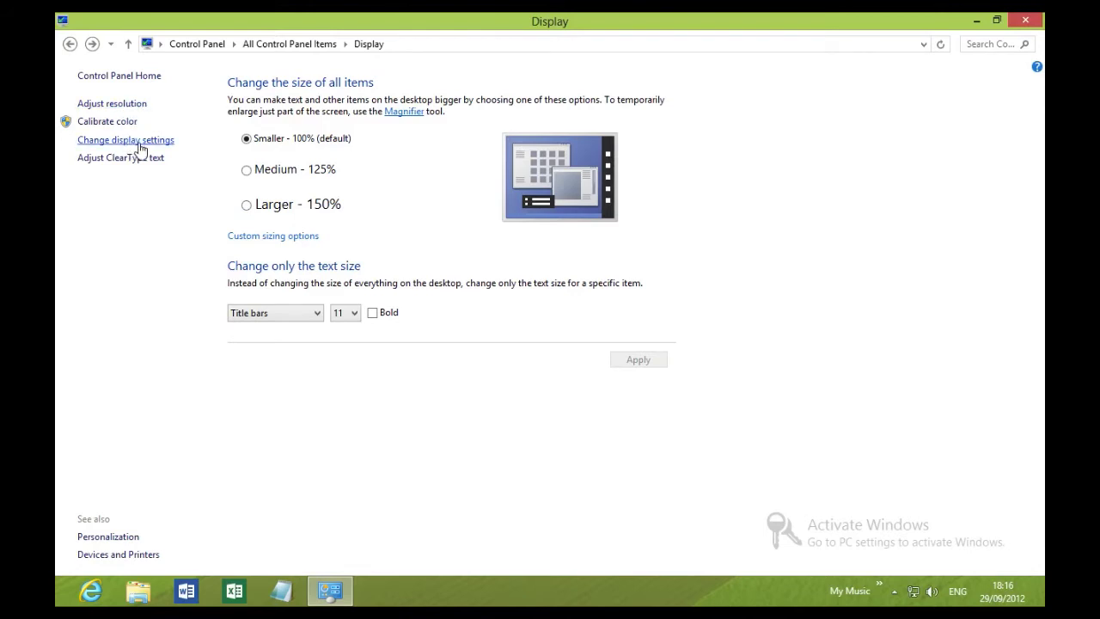
Reopen Screen Resolution, run Detect for displays, and go back toward All Control Panel Items.
click(140, 148)
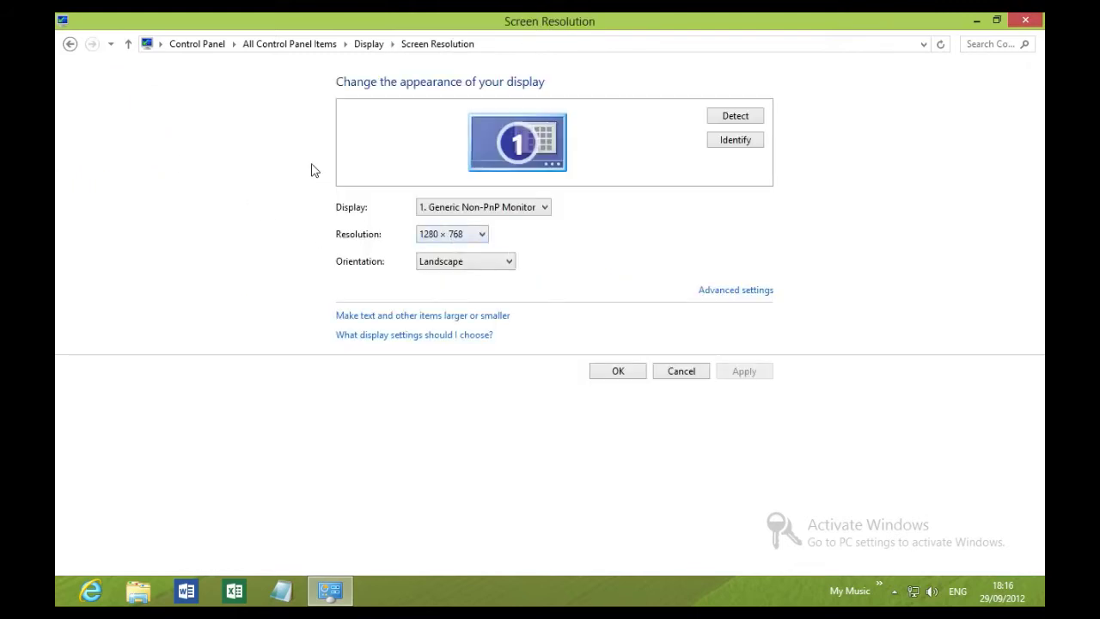
click(735, 120)
click(69, 45)
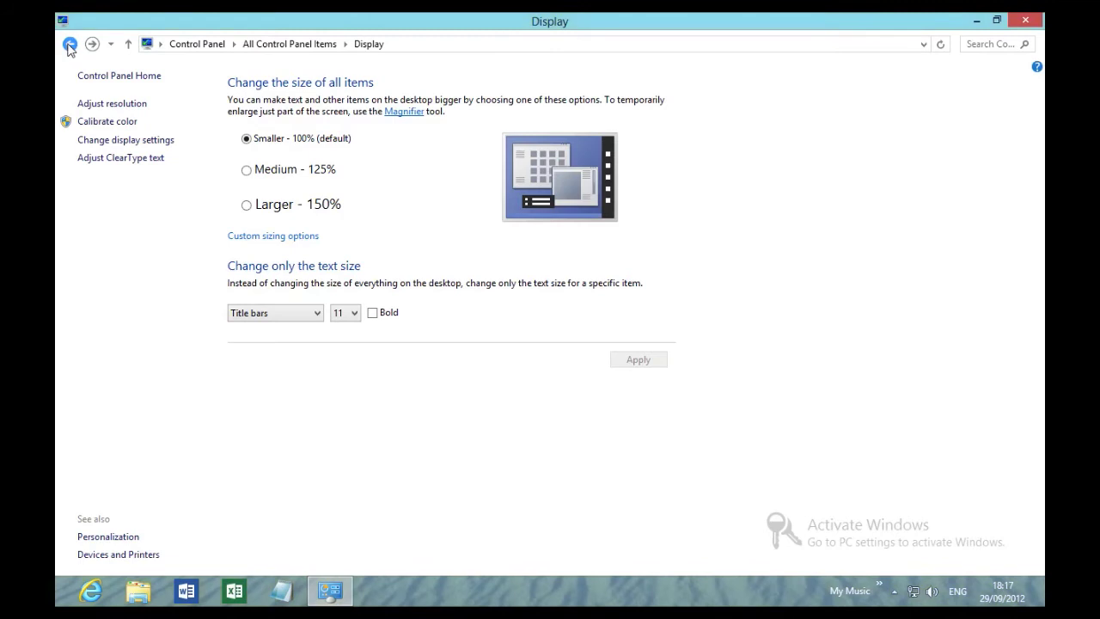
click(69, 45)
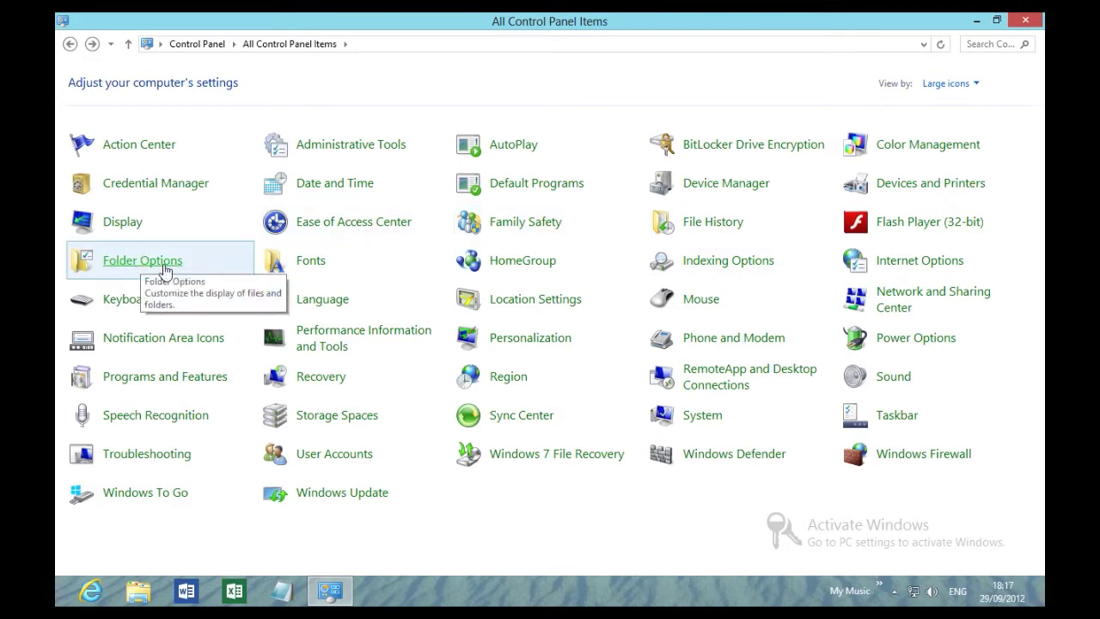
click(166, 268)
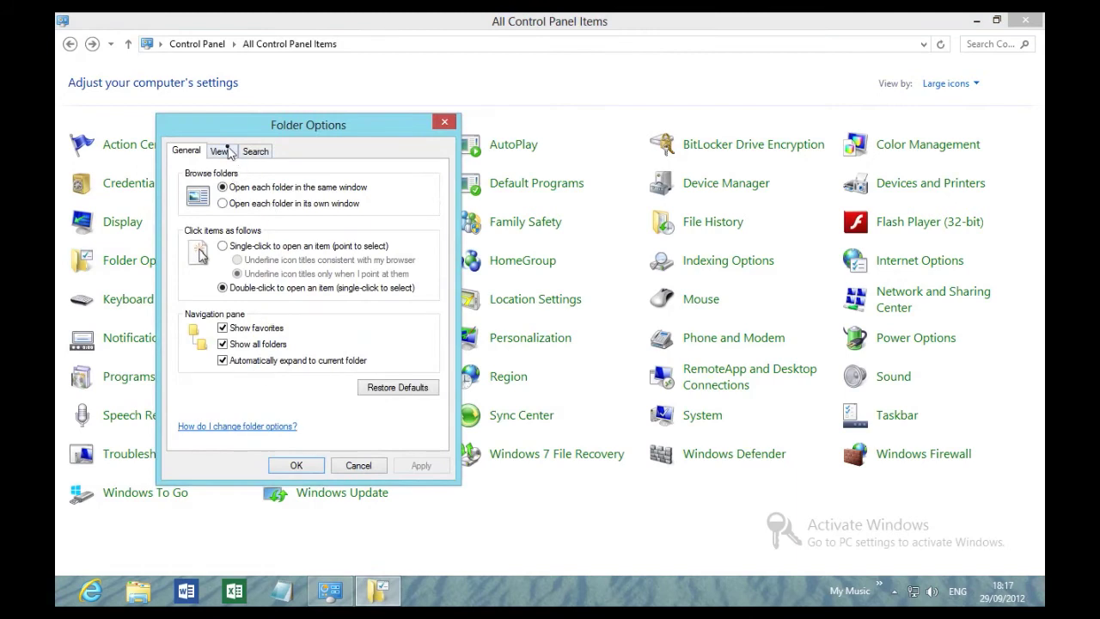
click(227, 152)
click(260, 153)
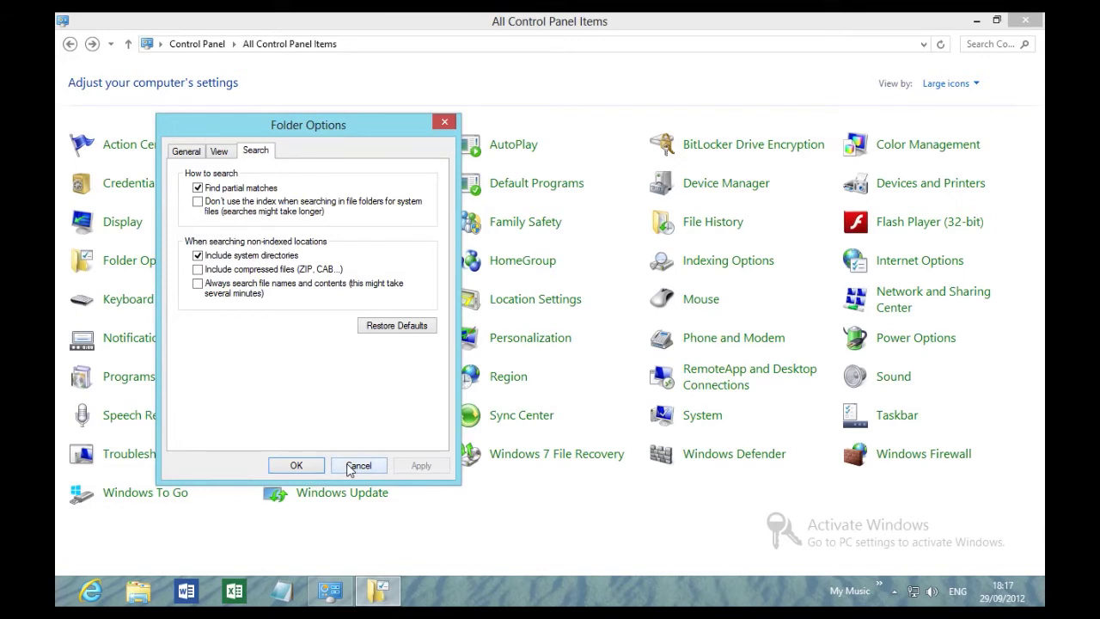
click(358, 466)
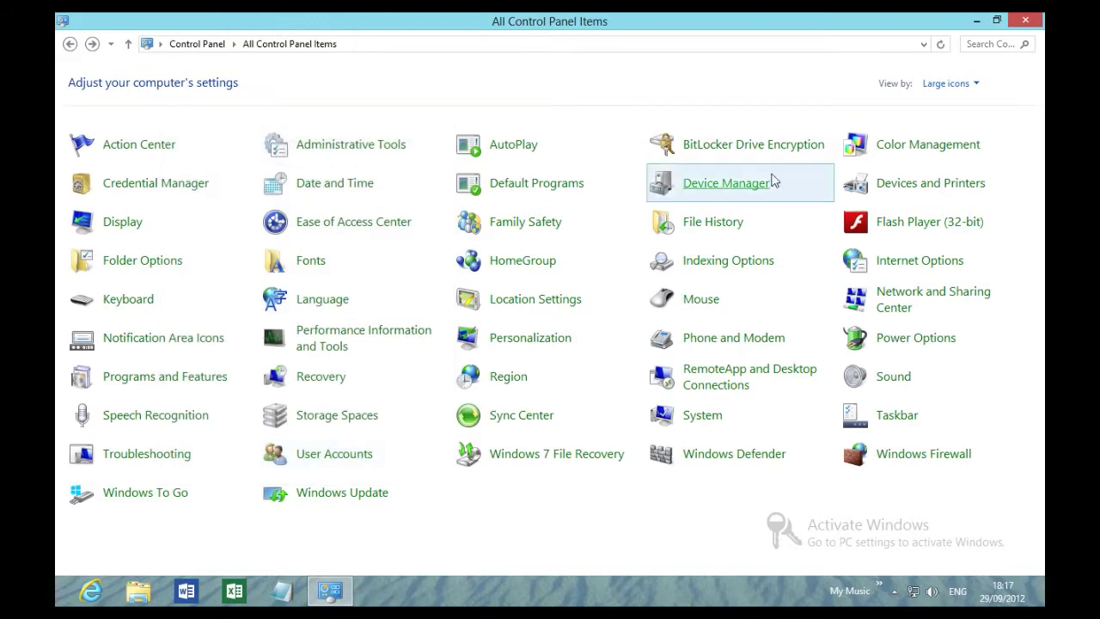
click(990, 47)
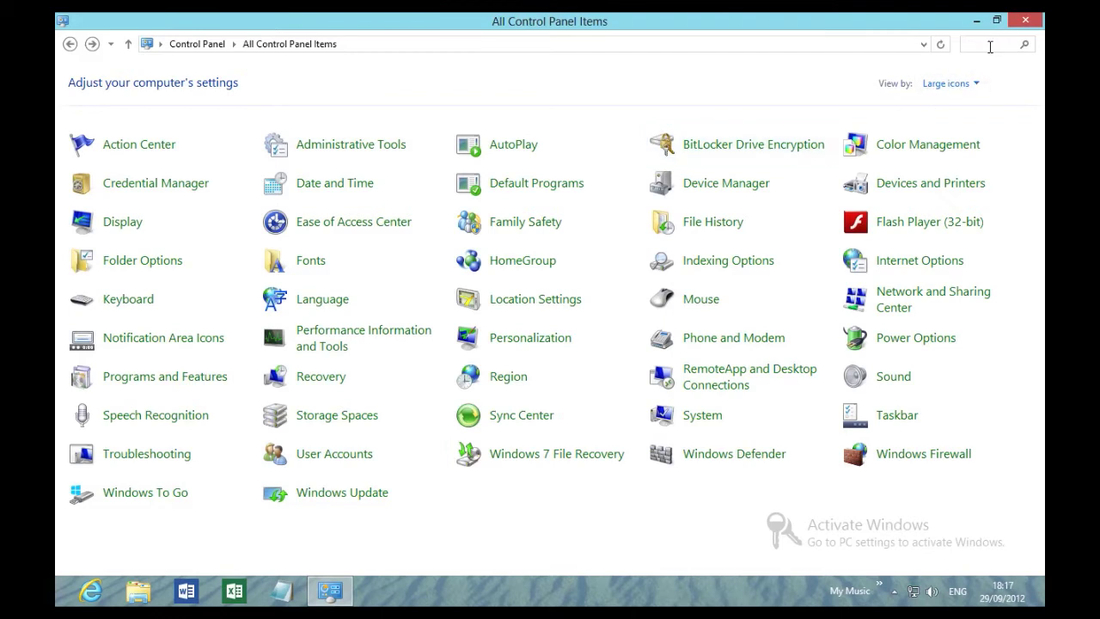
text(cst)
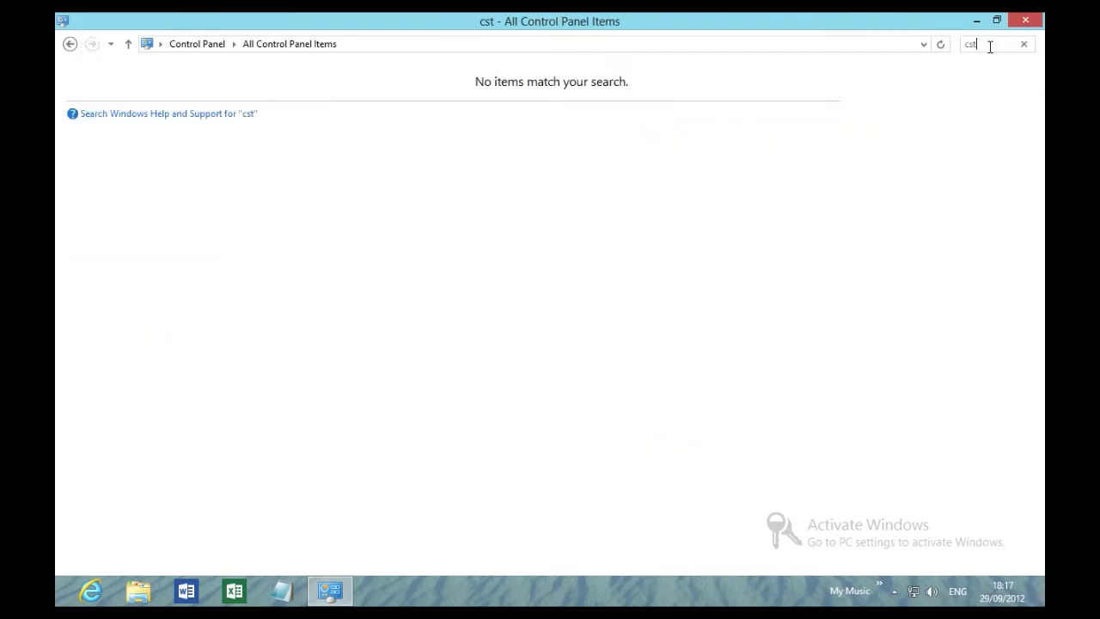
key(BackSpace)
key(BackSpace)
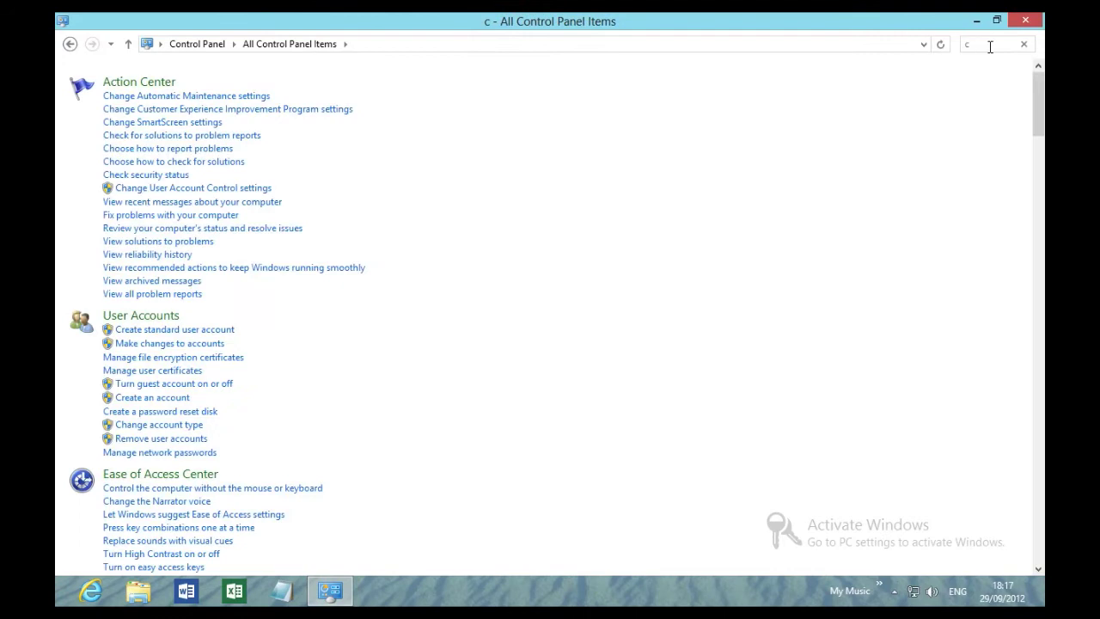
text(*)
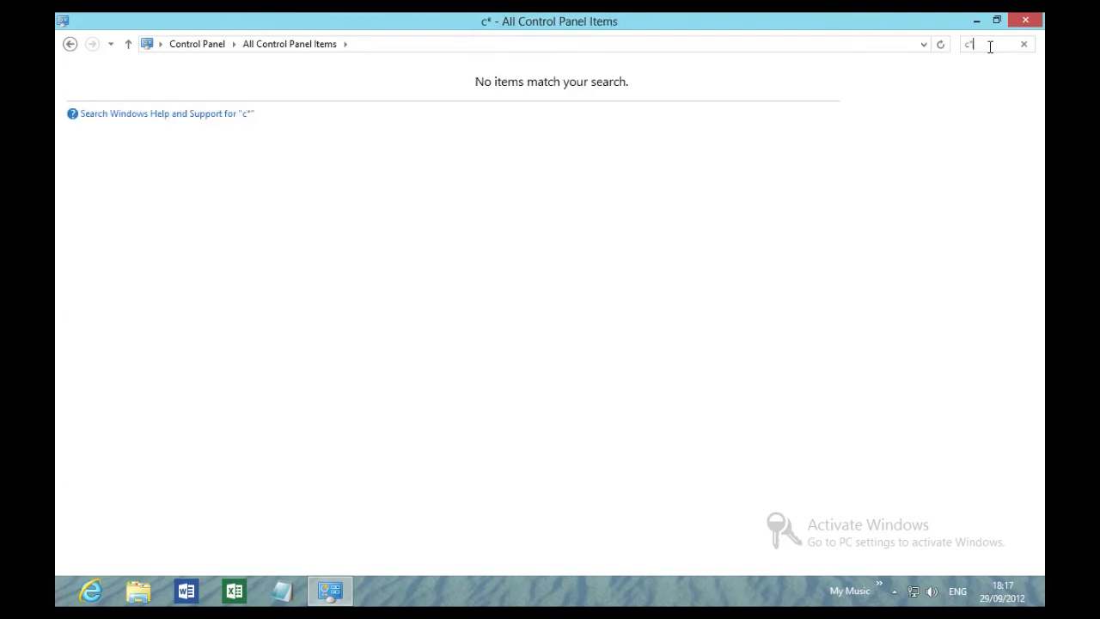
key(BackSpace)
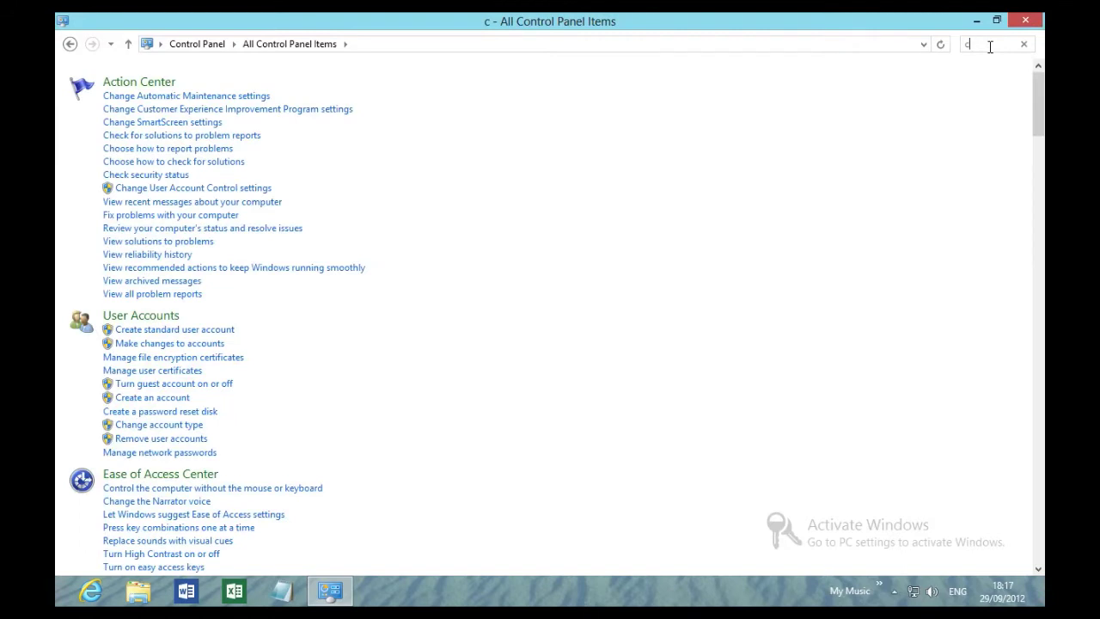
text(?T)
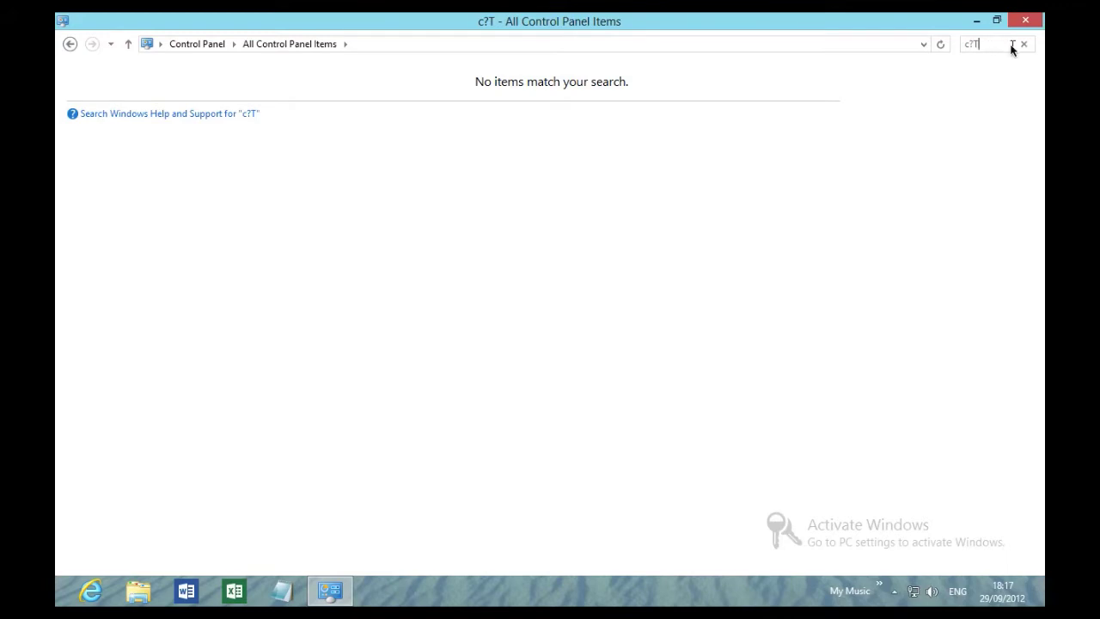
click(969, 48)
text(.)
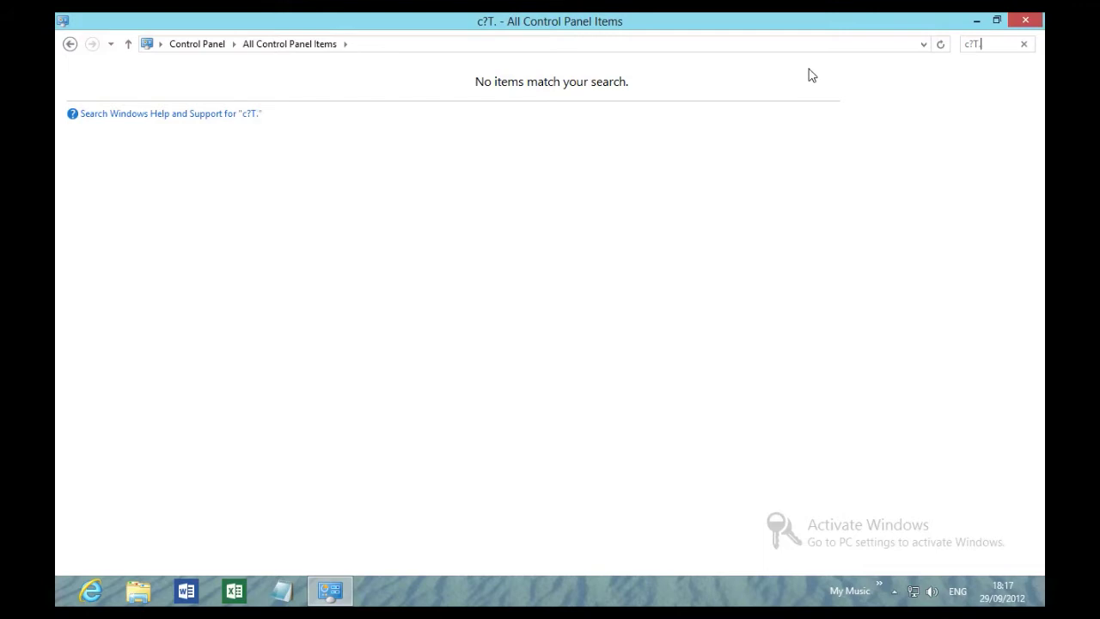
text(docx)
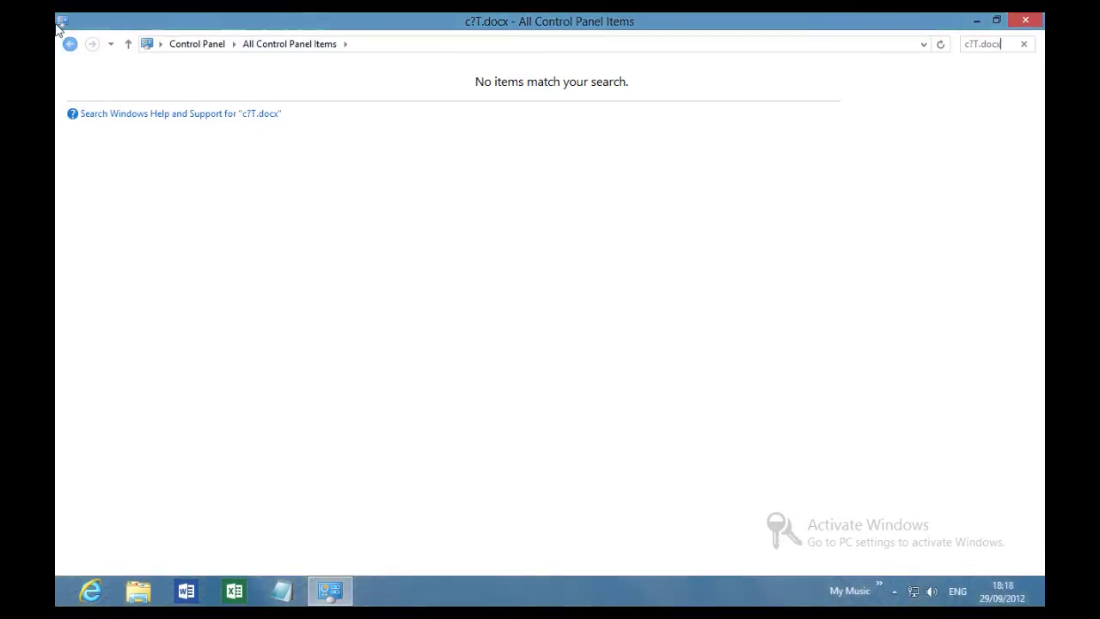
click(69, 44)
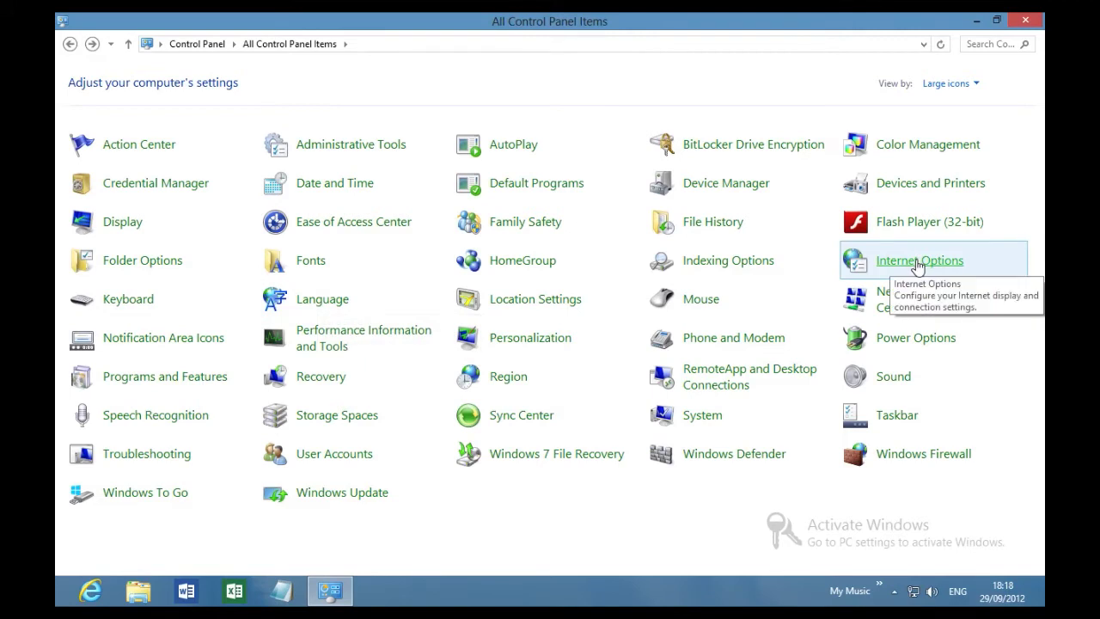
Review Internet Properties, close it with OK, and open the Language page.
click(920, 263)
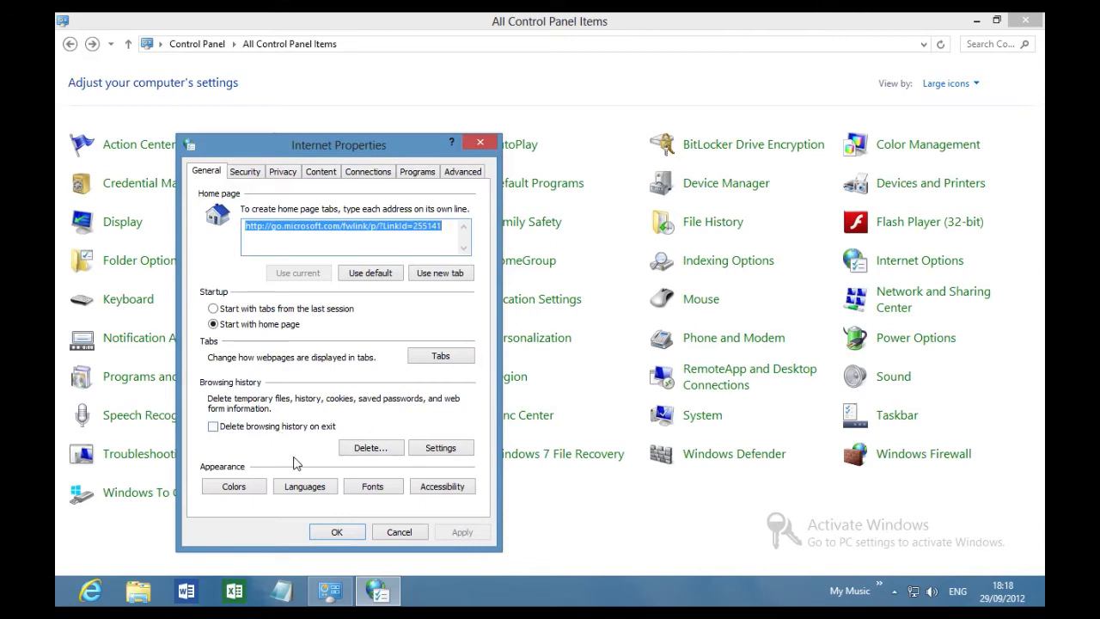
click(337, 532)
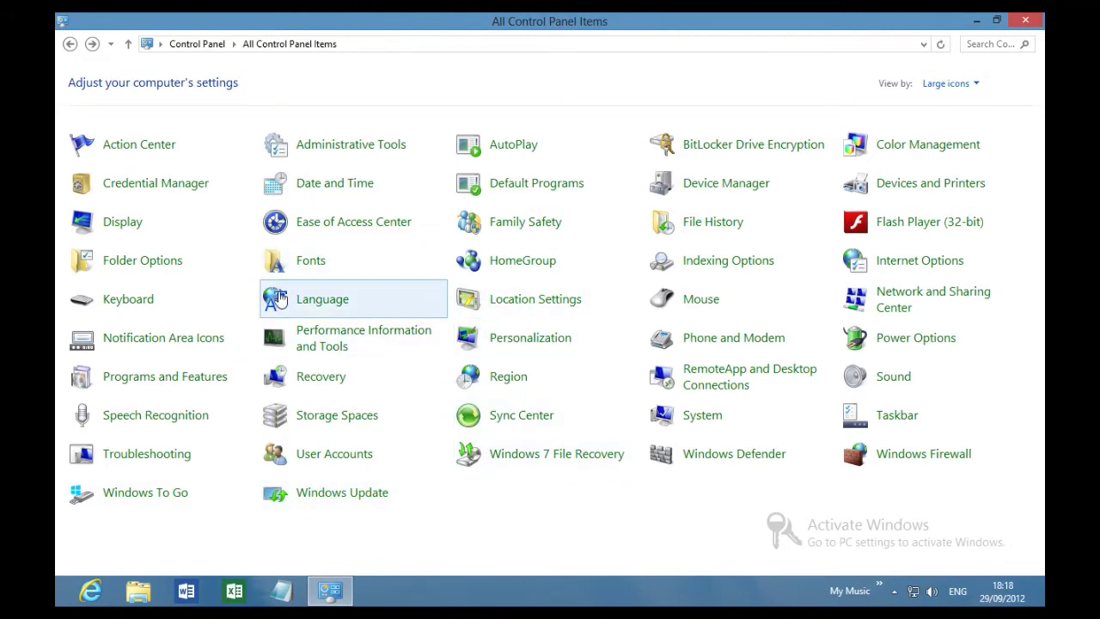
click(313, 298)
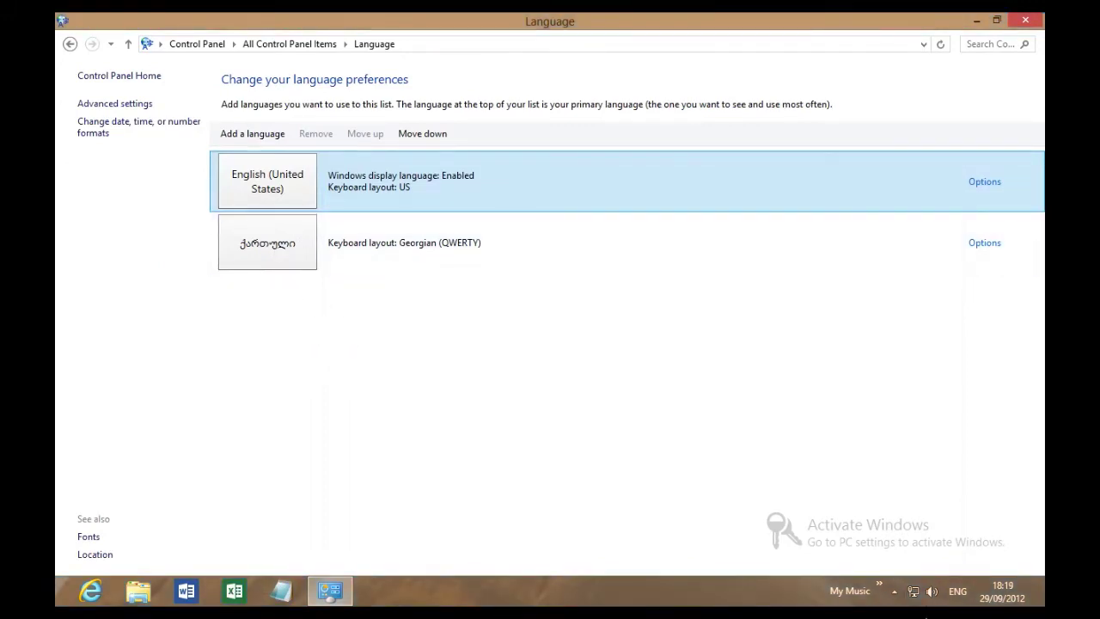
click(959, 593)
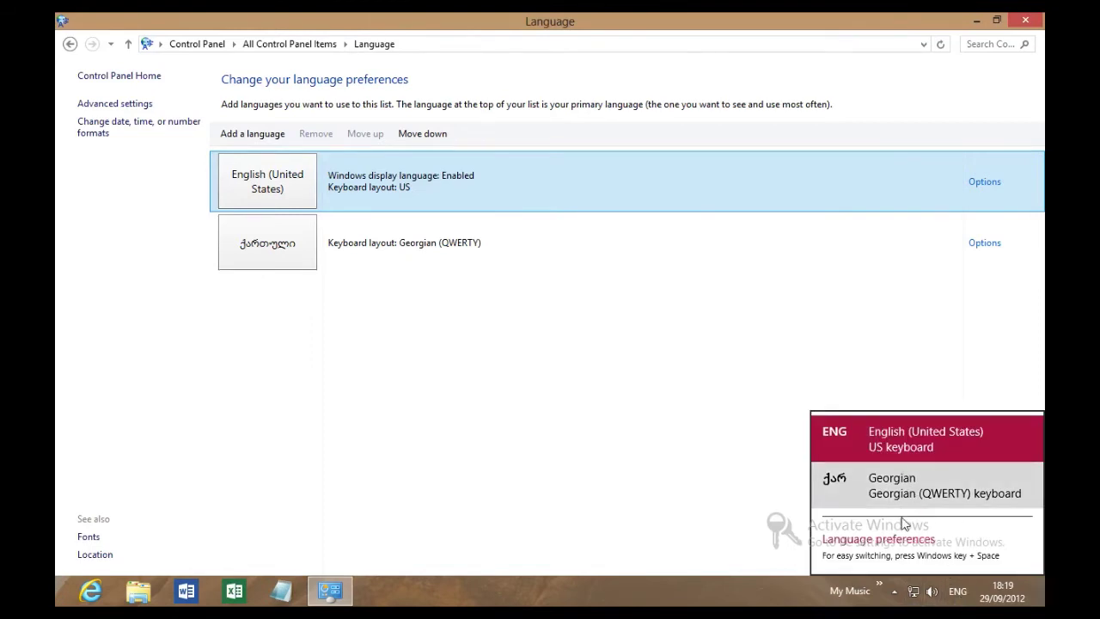
click(251, 136)
click(251, 136)
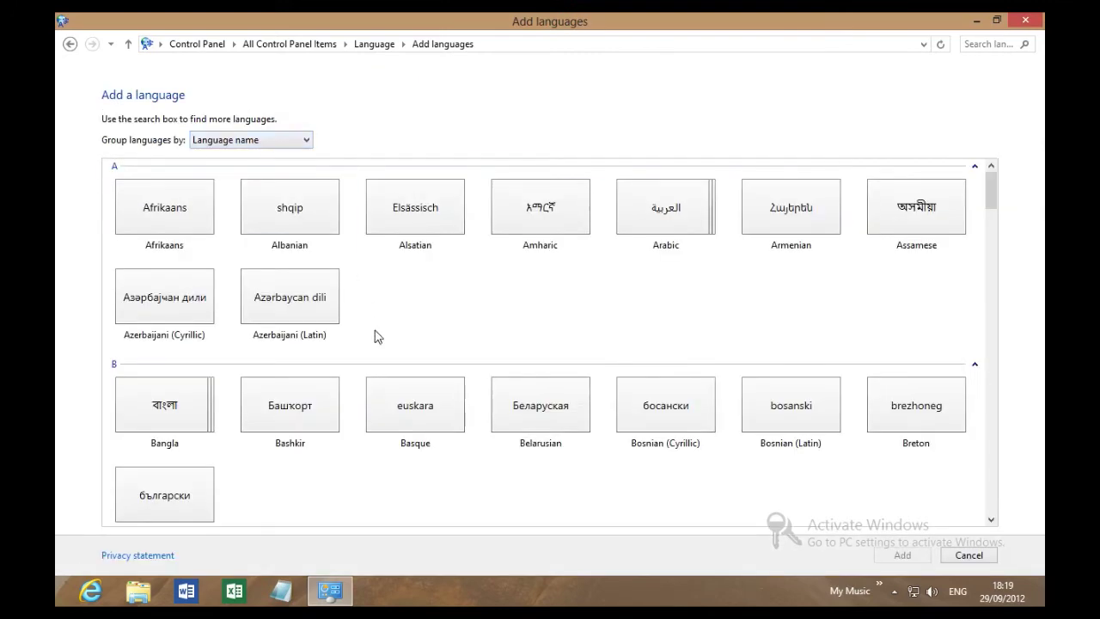
scroll(378, 336, down, 3)
scroll(376, 336, down, 20)
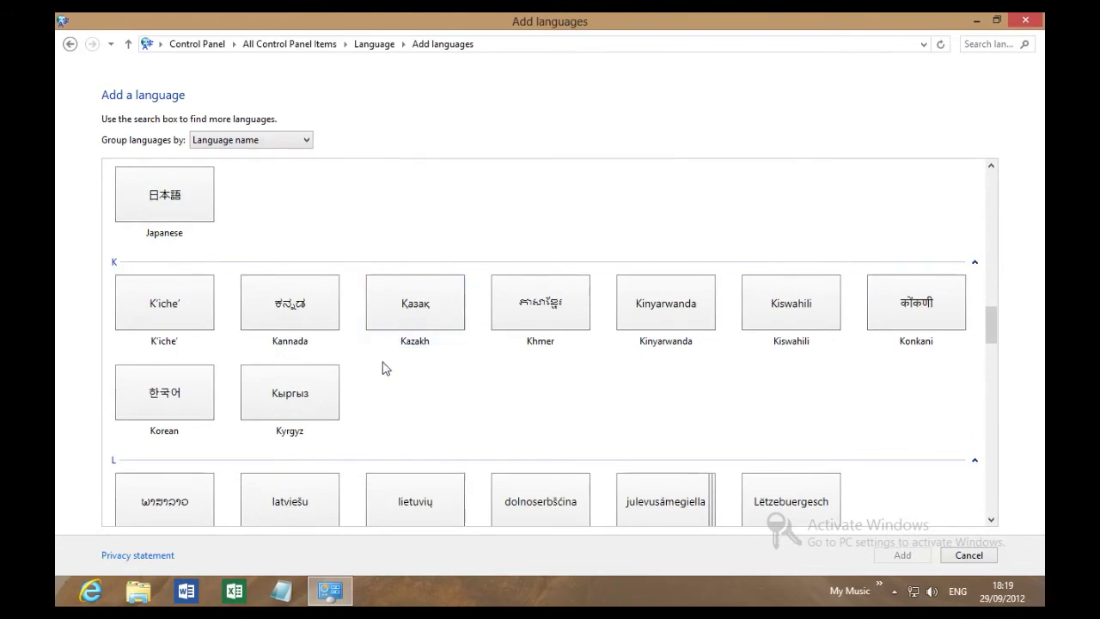
scroll(383, 369, down, 9)
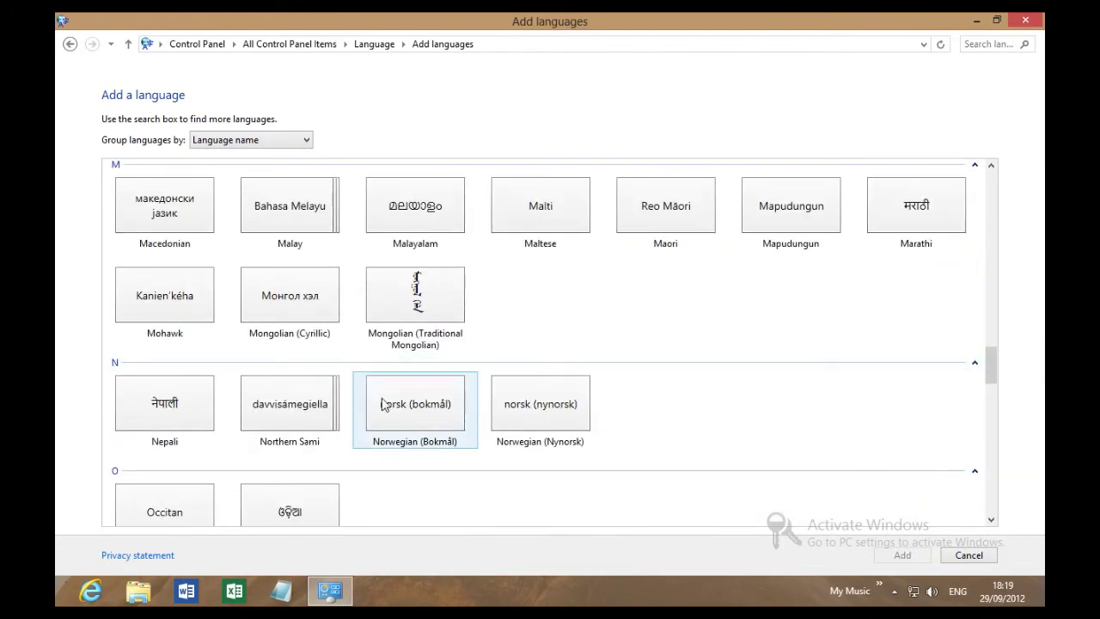
click(383, 403)
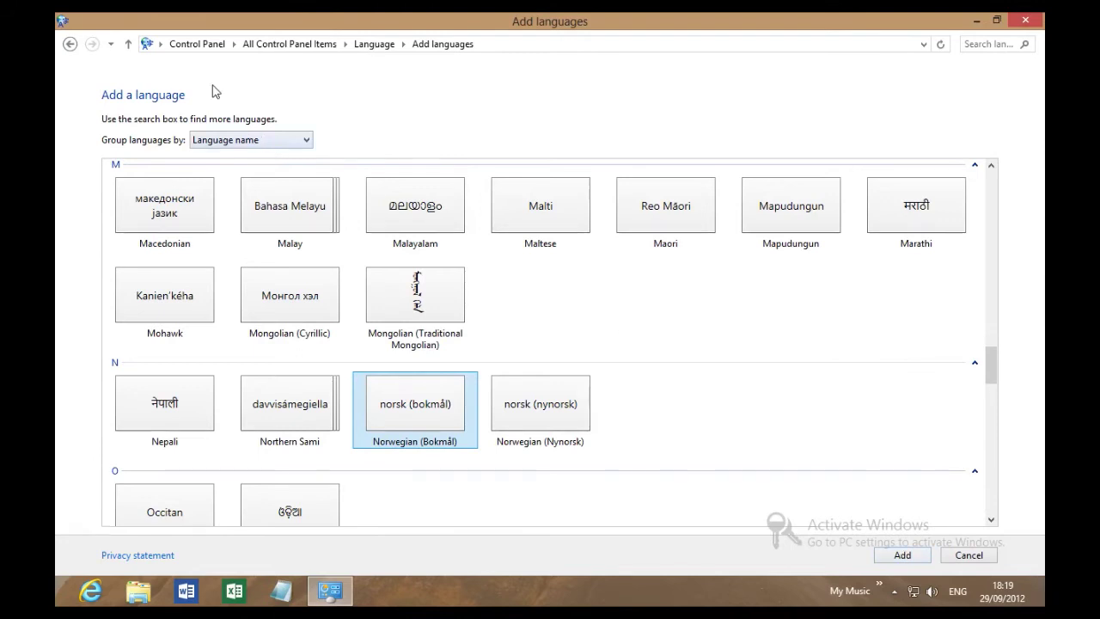
click(68, 45)
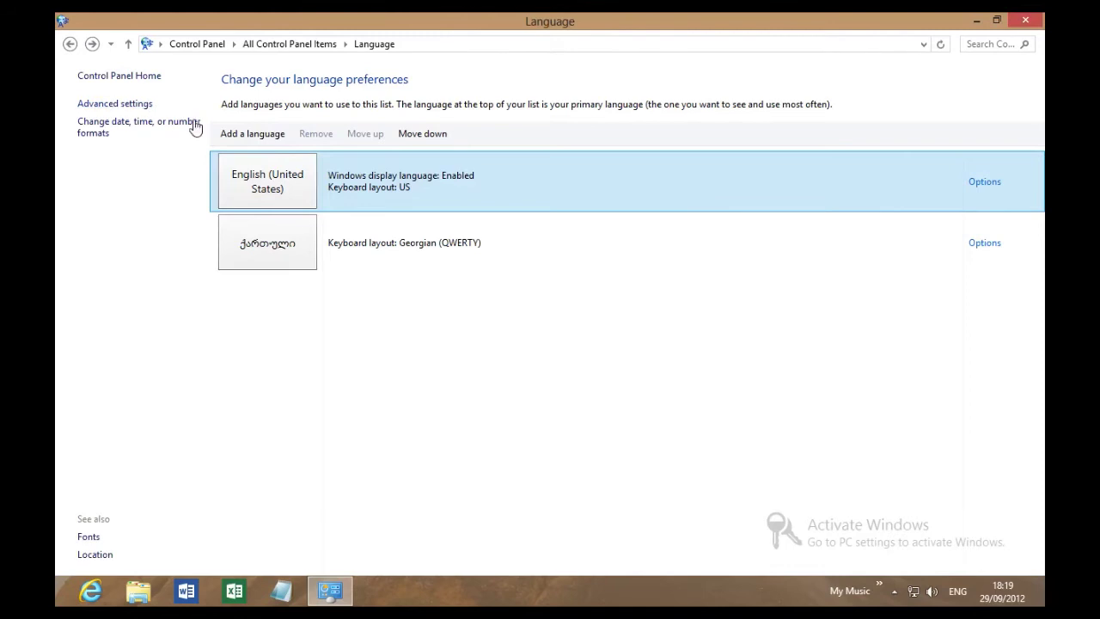
Open Mouse Properties from All Control Panel Items and view the Pointers scheme settings.
click(70, 44)
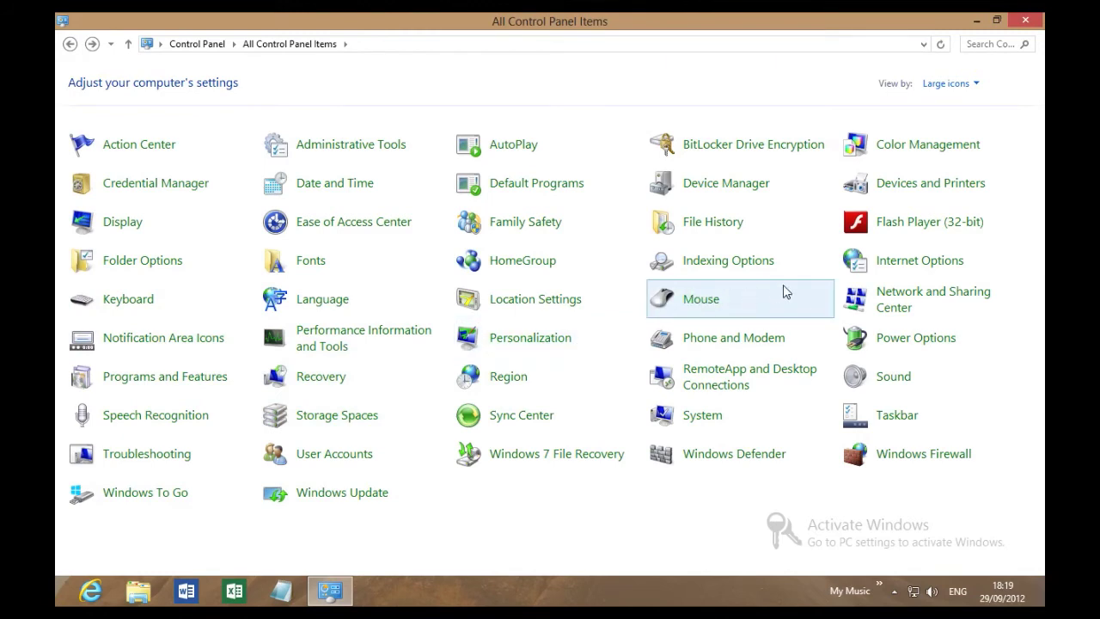
click(694, 302)
drag(307, 73, 497, 151)
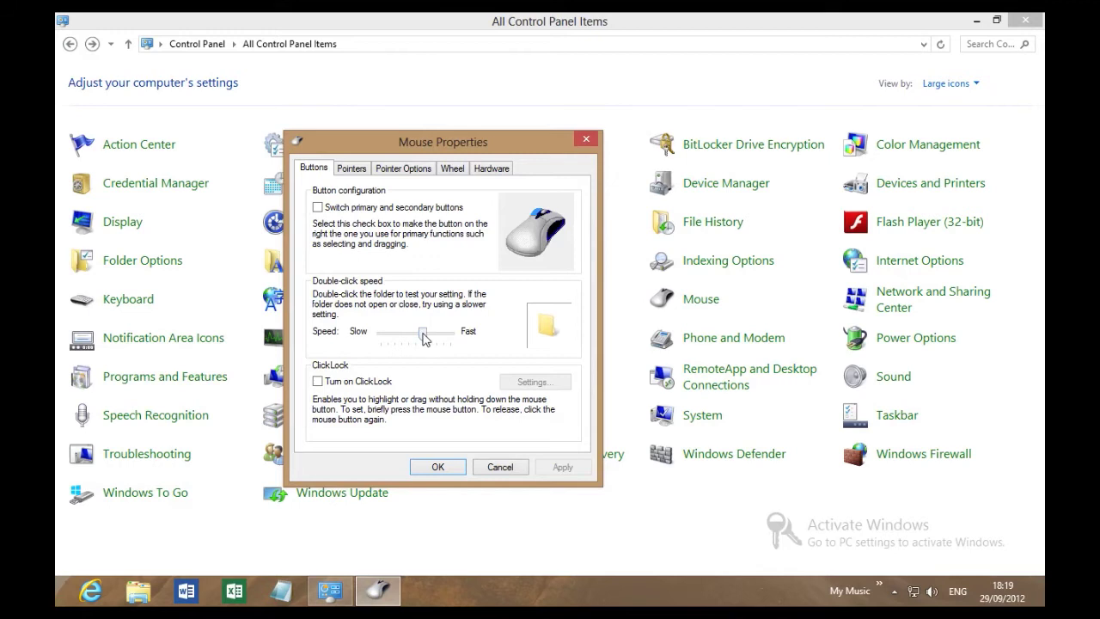
click(360, 169)
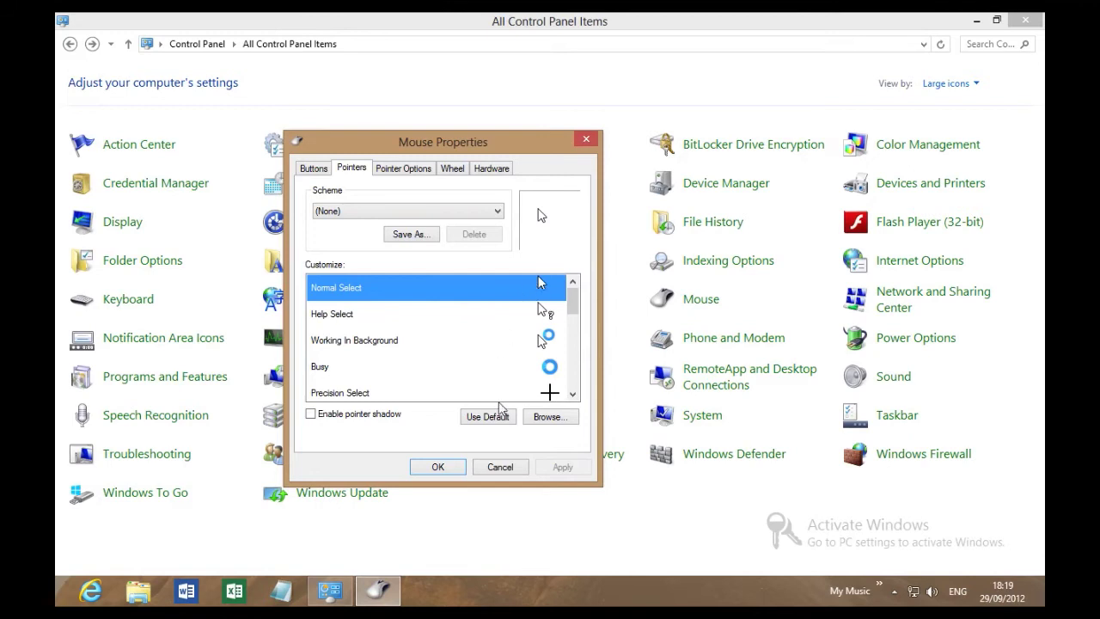
Apply the aero_ew_xl cursor for Normal Select, then restore the default arrow.
click(539, 420)
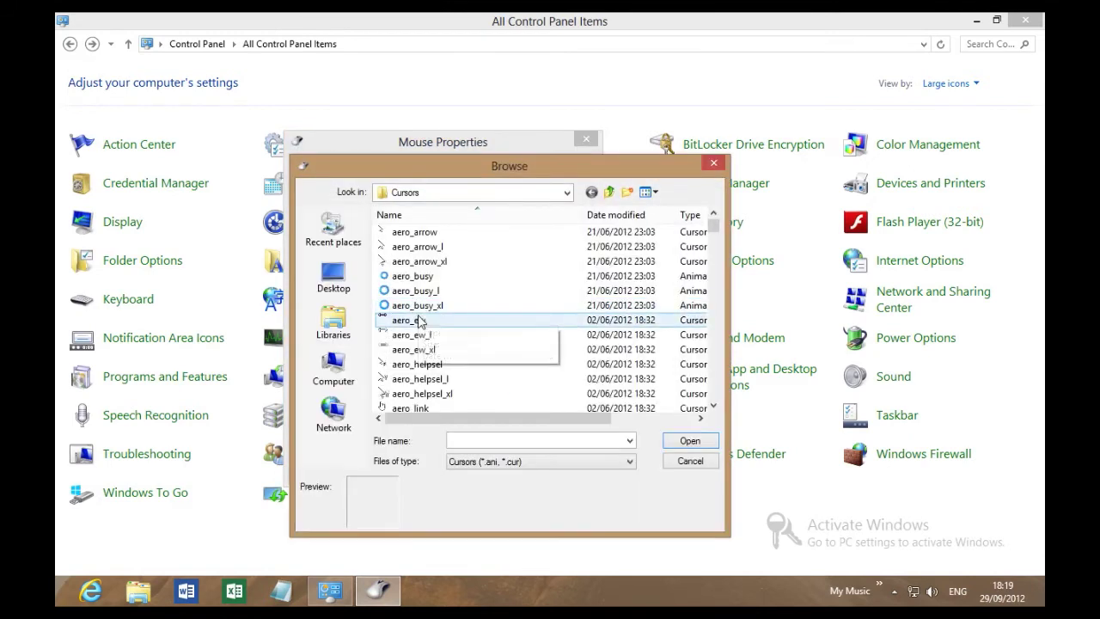
click(414, 352)
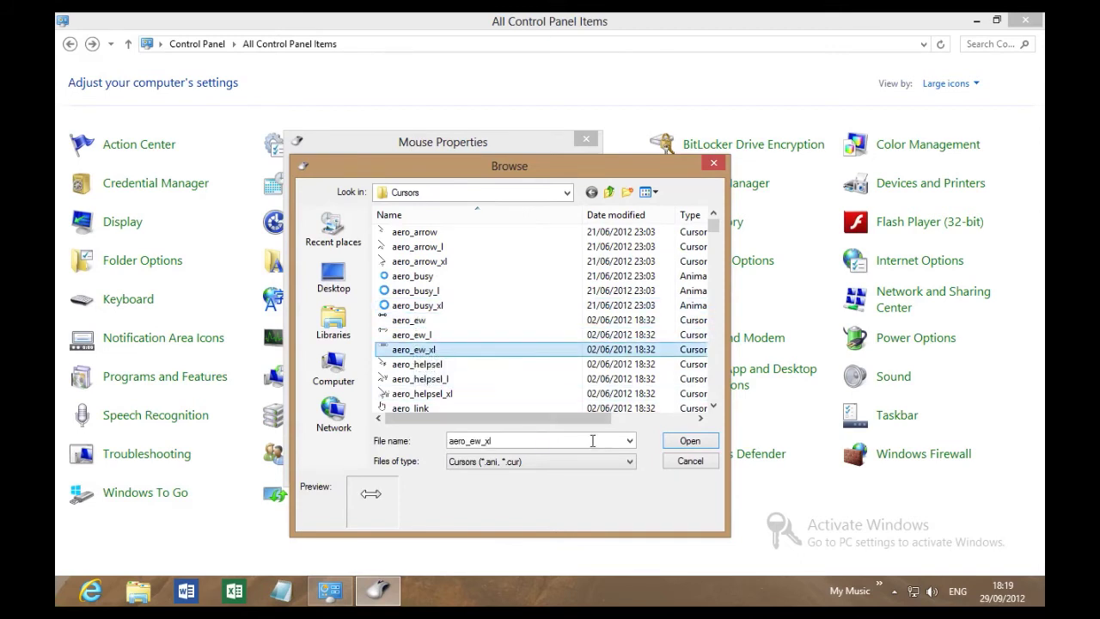
click(674, 445)
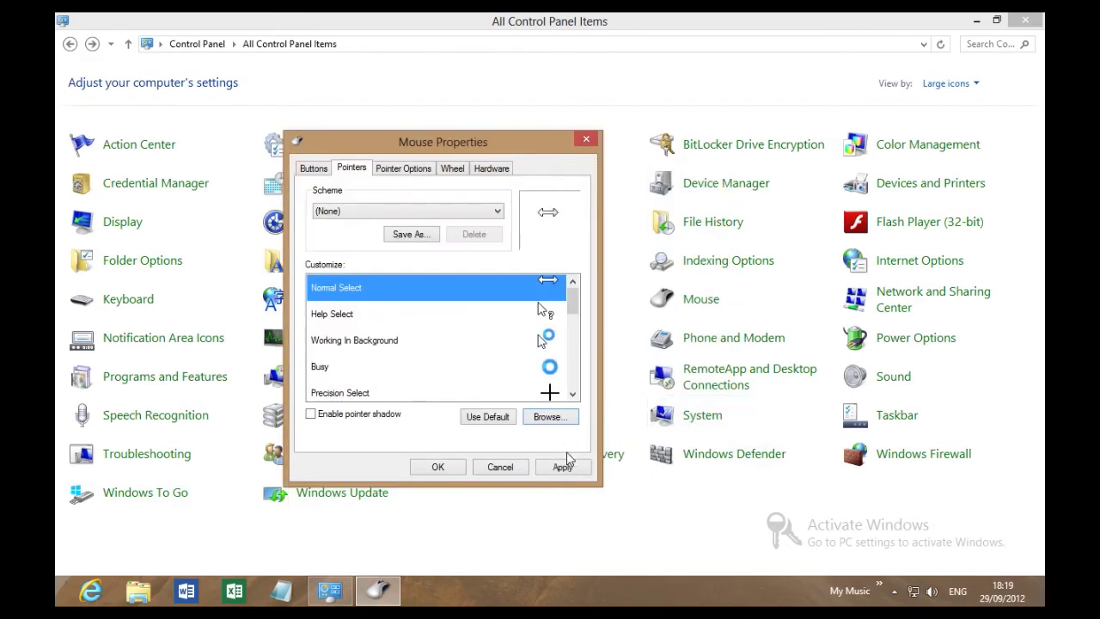
click(567, 466)
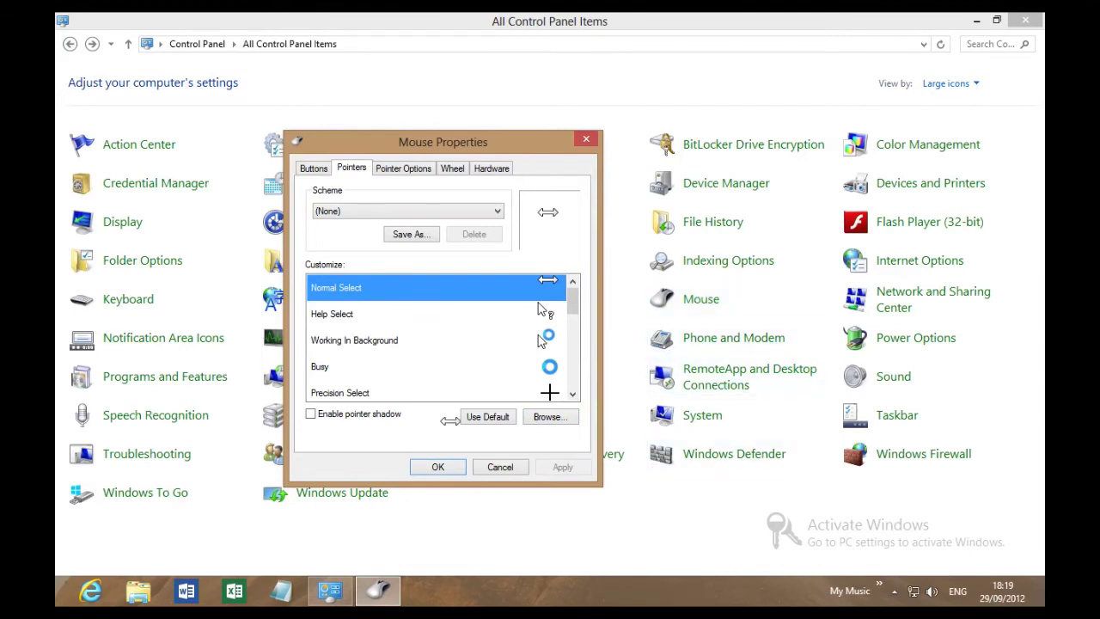
click(490, 417)
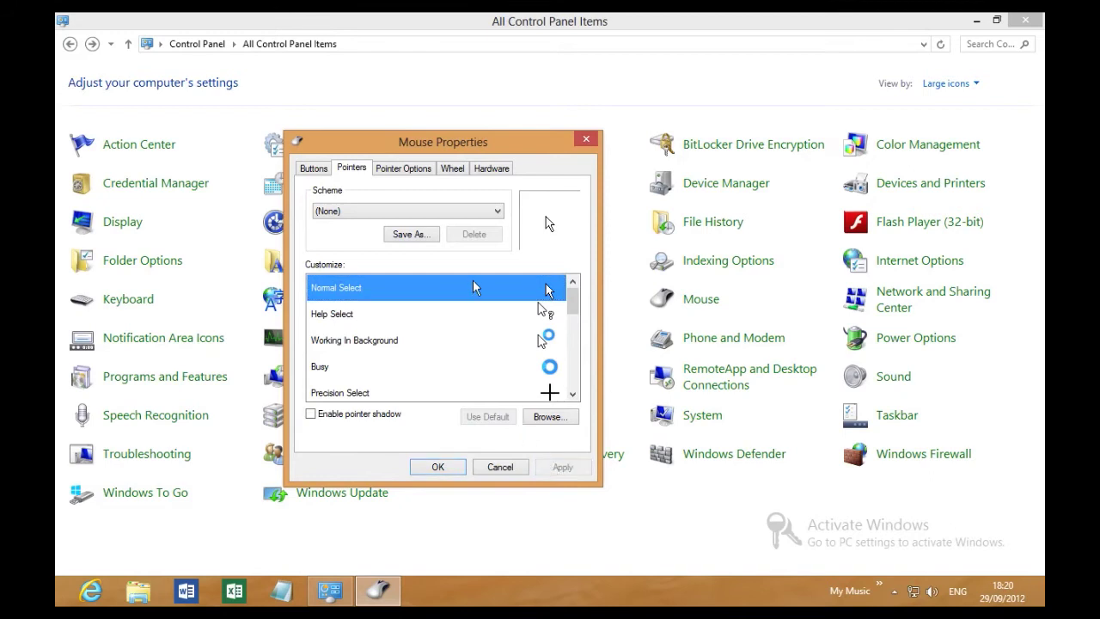
click(399, 170)
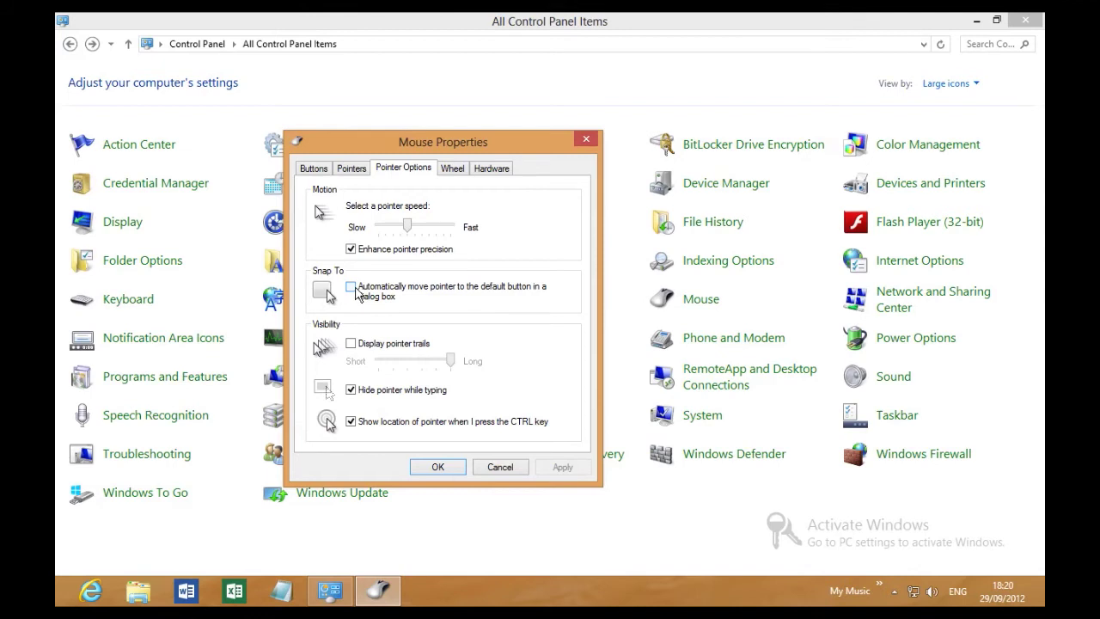
Enable 'Automatically move pointer to the default button in a dialog box', apply it, and minimise Control Panel.
click(355, 293)
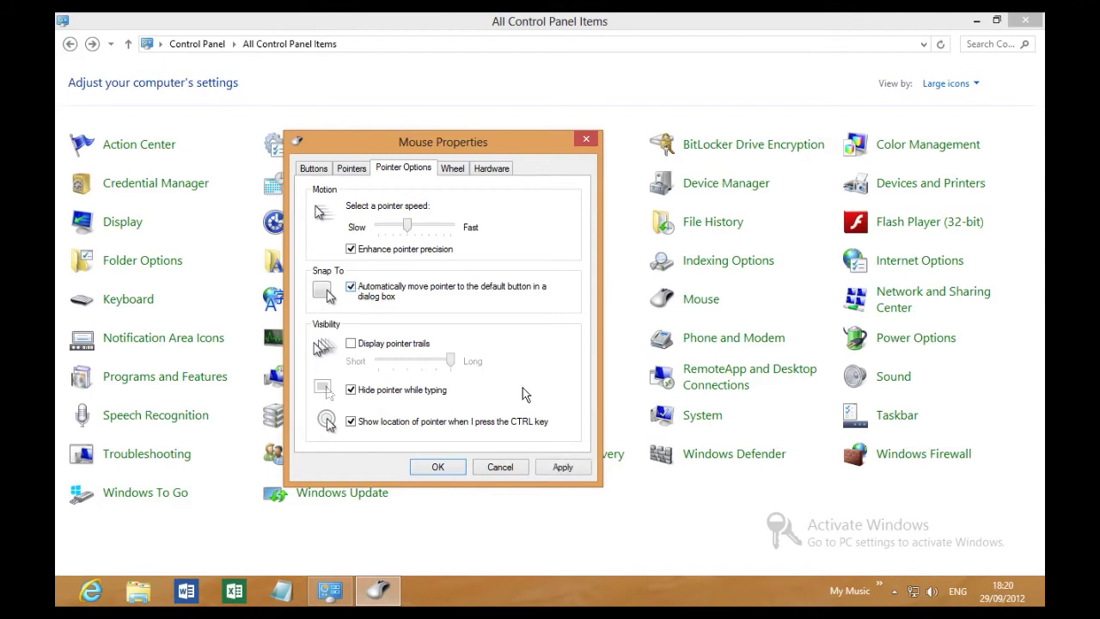
click(563, 470)
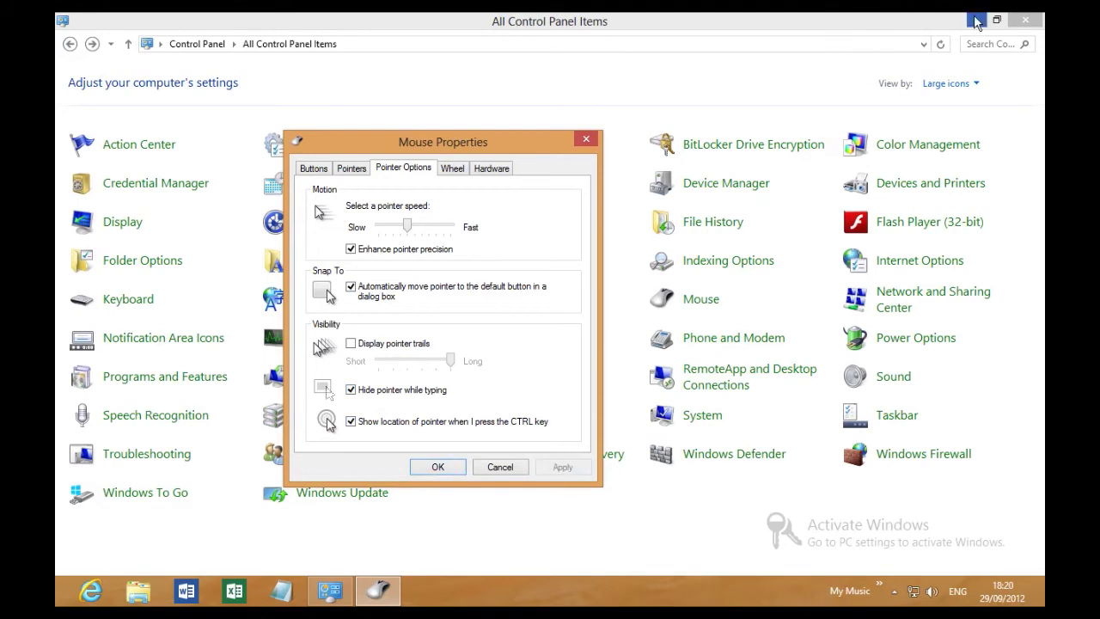
click(977, 21)
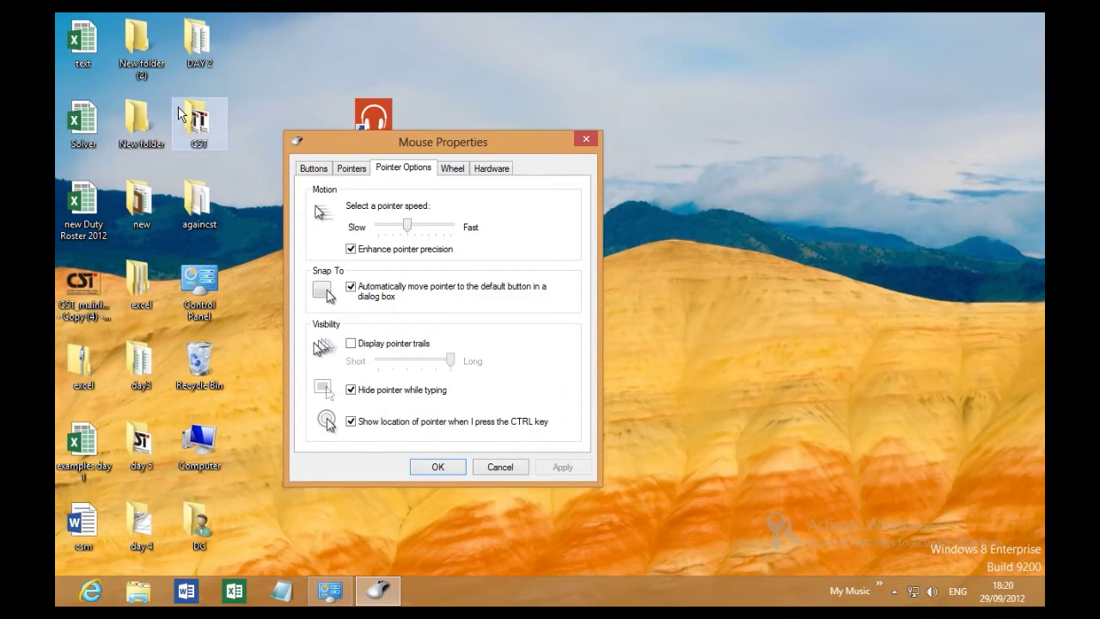
Test snap-to by starting to delete the CST folder and cancelling, then turn snap-to off.
click(181, 112)
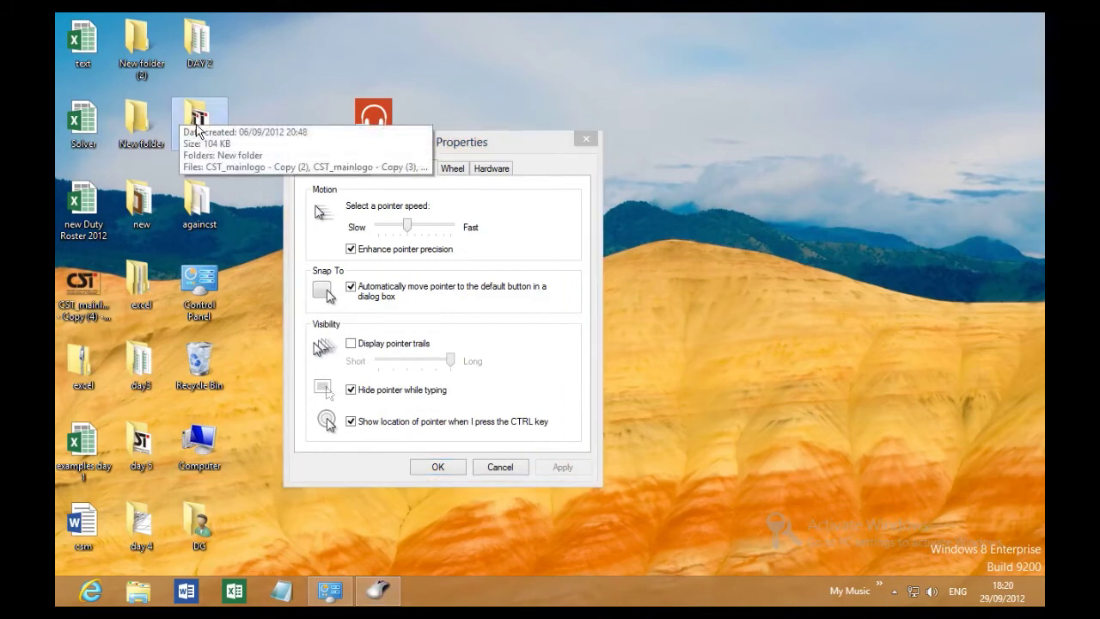
key(Delete)
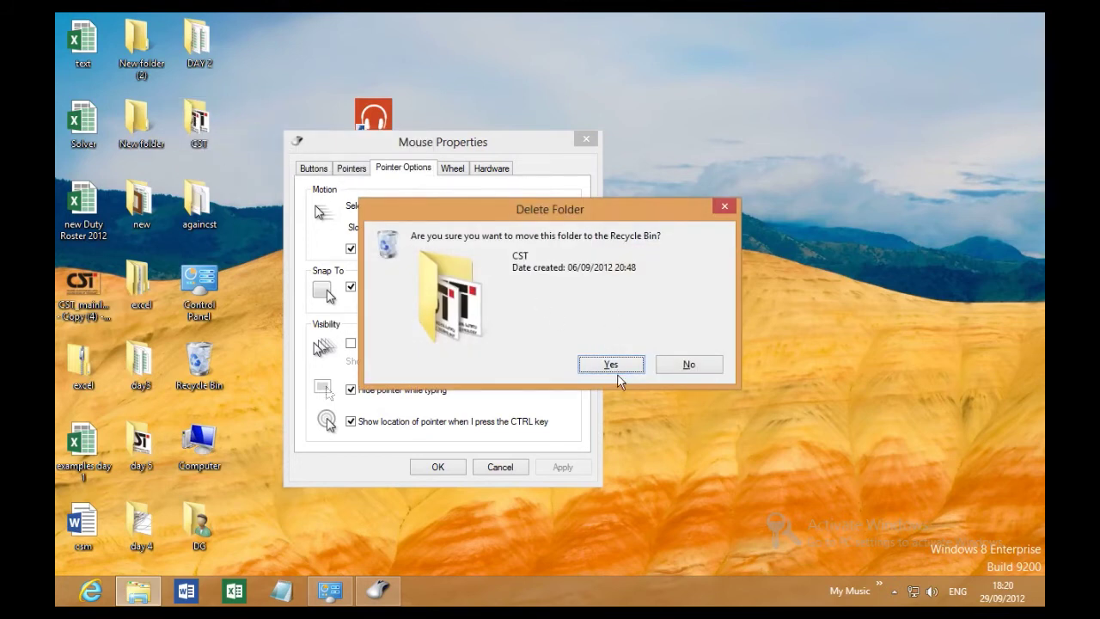
click(692, 365)
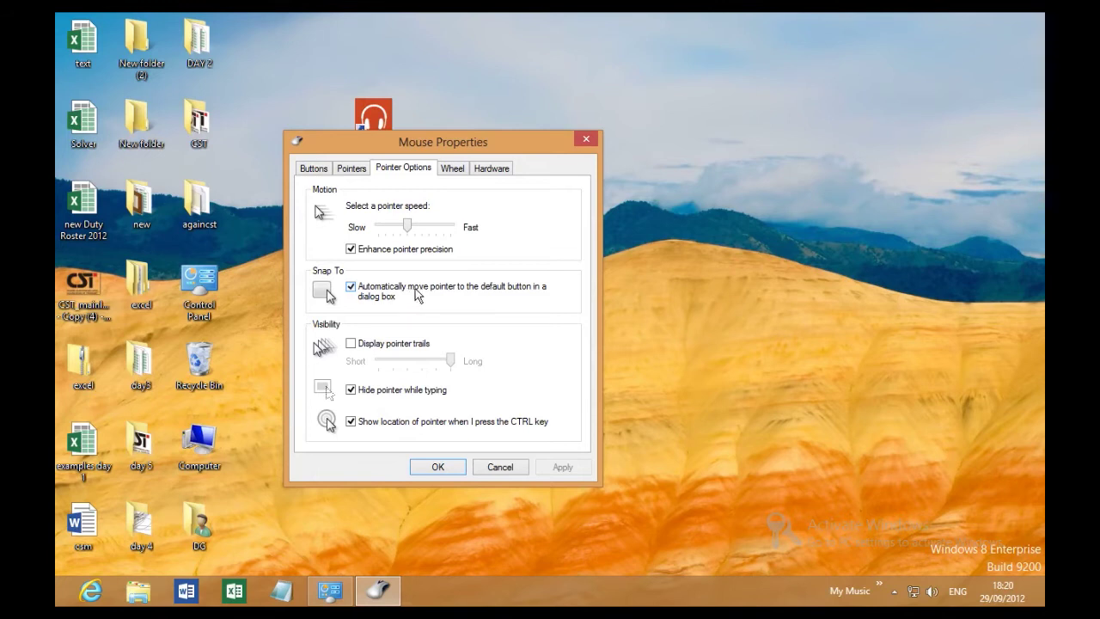
click(419, 294)
click(562, 467)
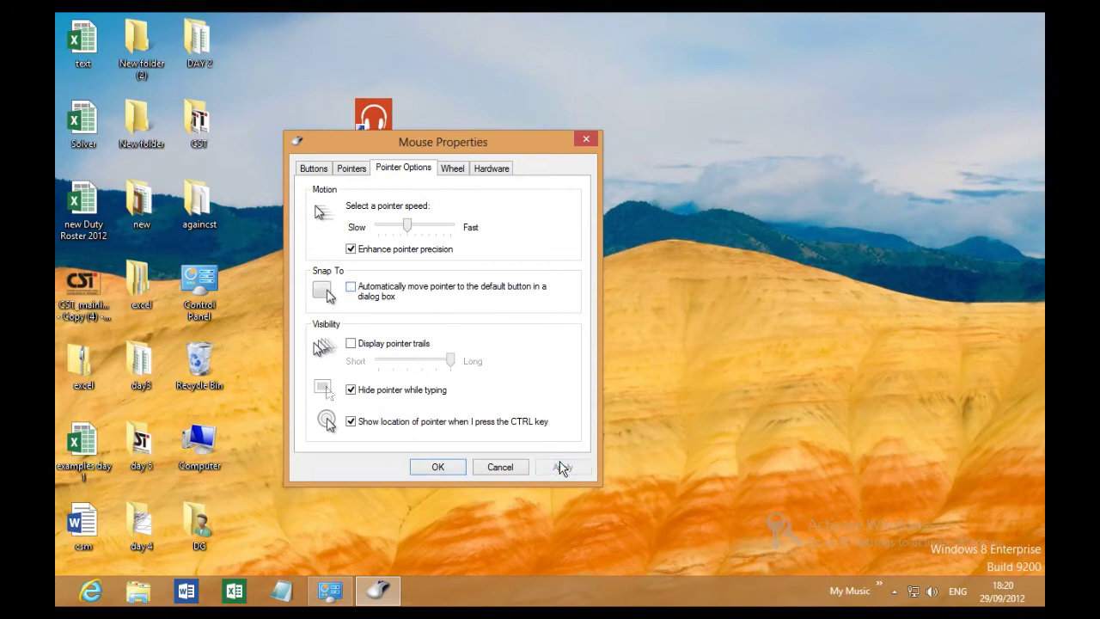
Turn pointer trails on then off, check wheel scrolling at 3 lines, and close Mouse Properties.
click(397, 346)
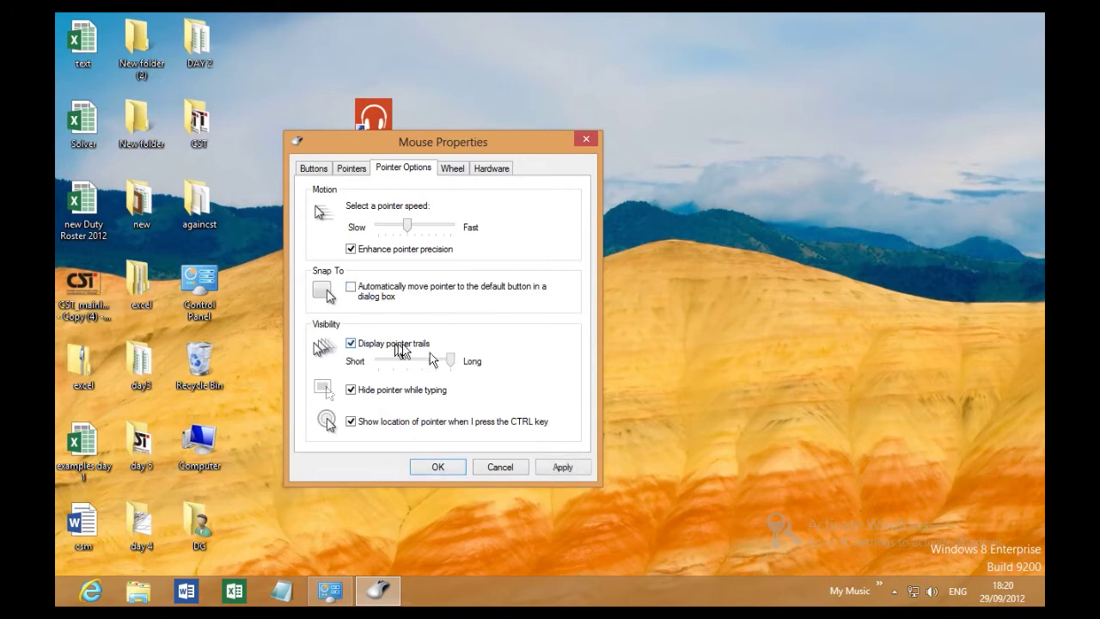
click(568, 473)
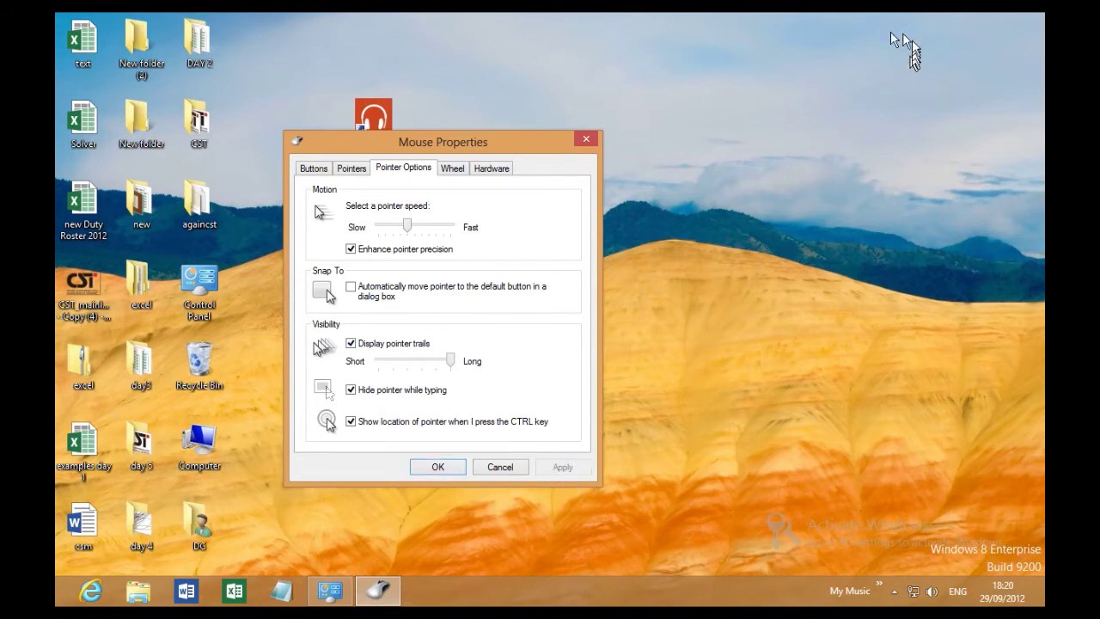
click(351, 343)
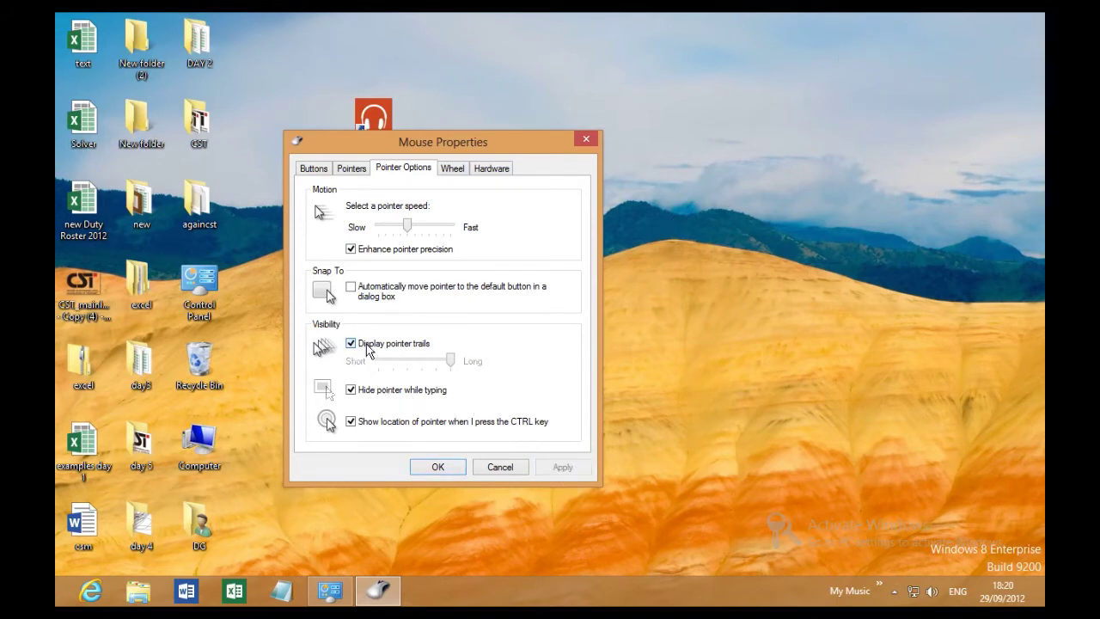
click(558, 468)
key(ctrl)
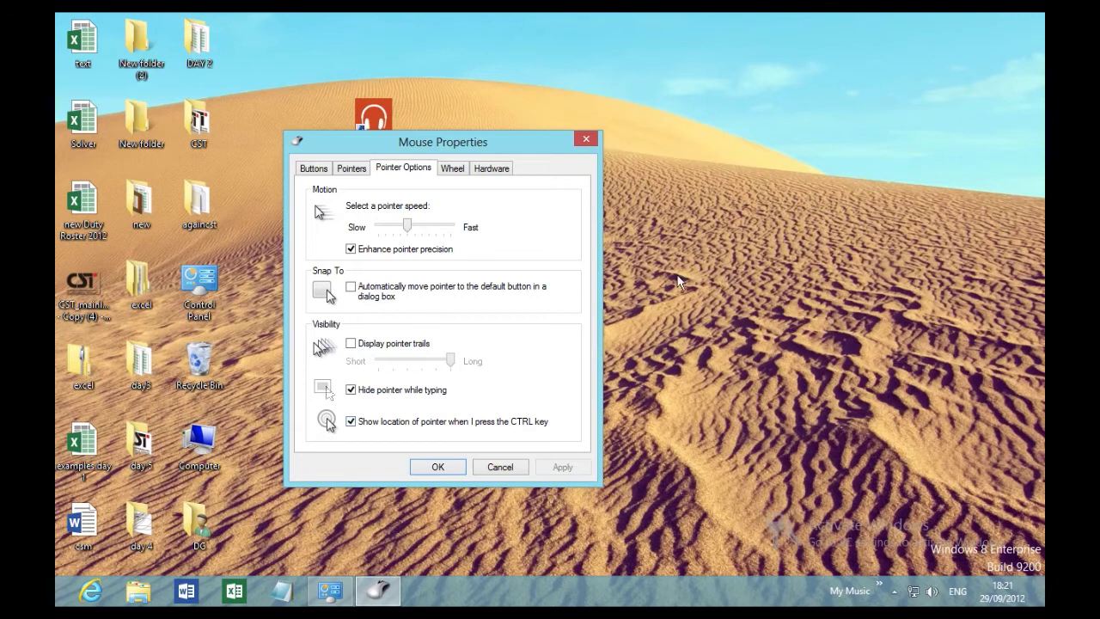
key(ctrl)
key(ctrl)
key(ctrl)
click(455, 170)
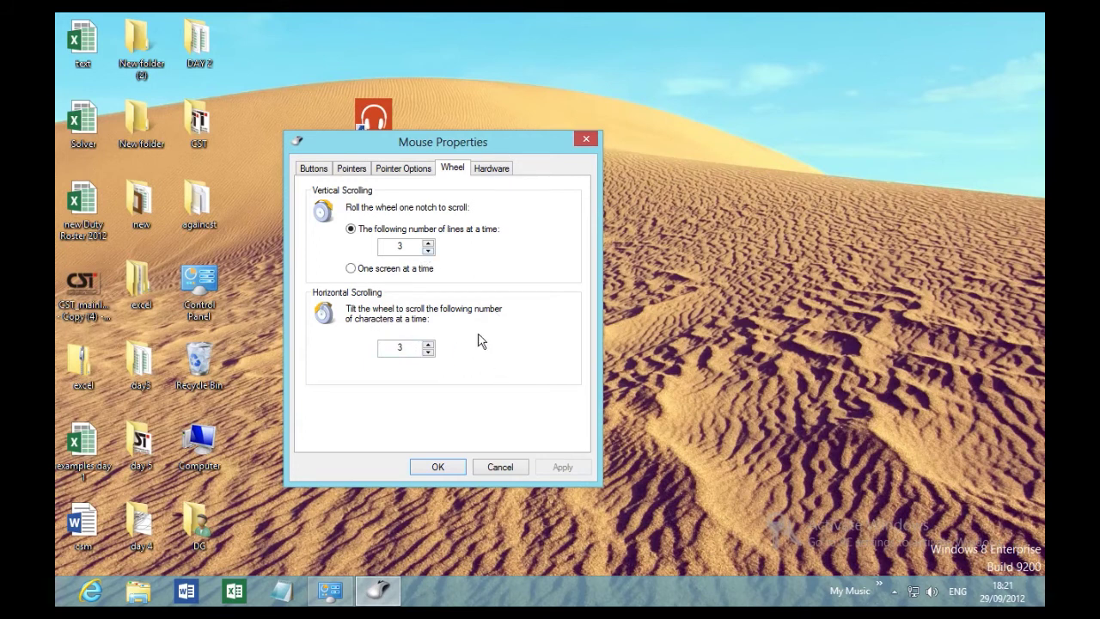
click(436, 470)
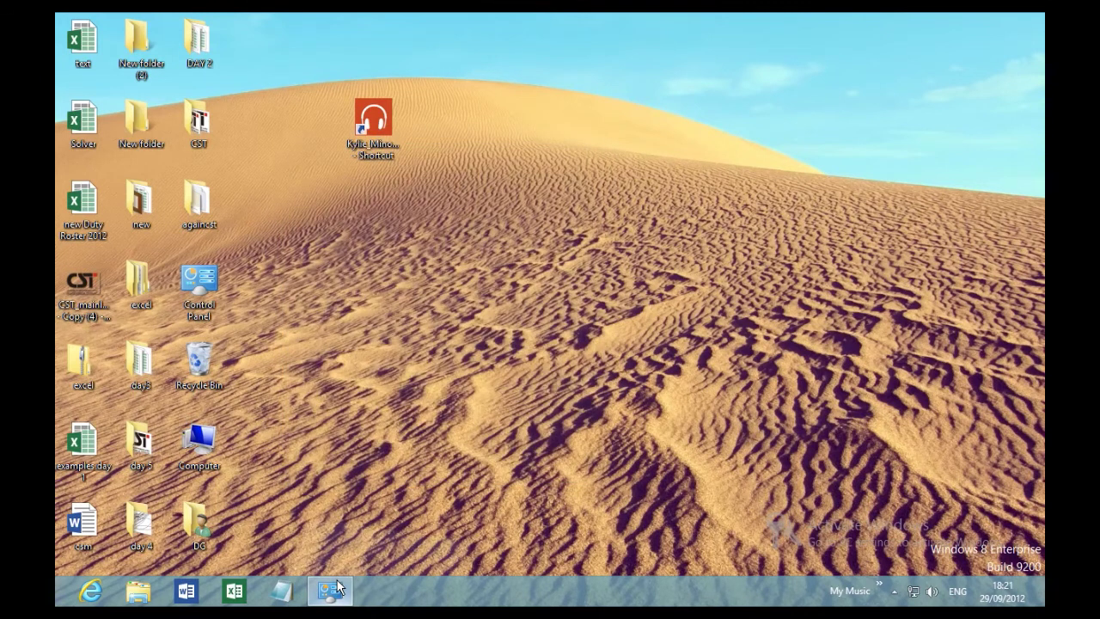
Restore Control Panel, open Personalization, try High Contrast White and Black, and settle on Earth.
click(337, 587)
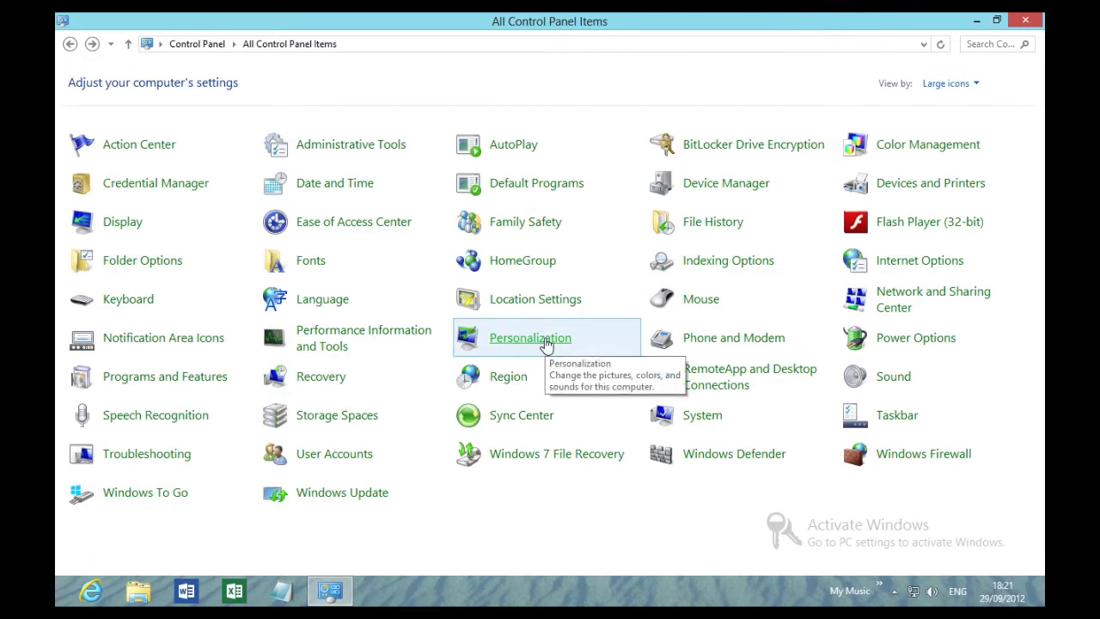
click(545, 340)
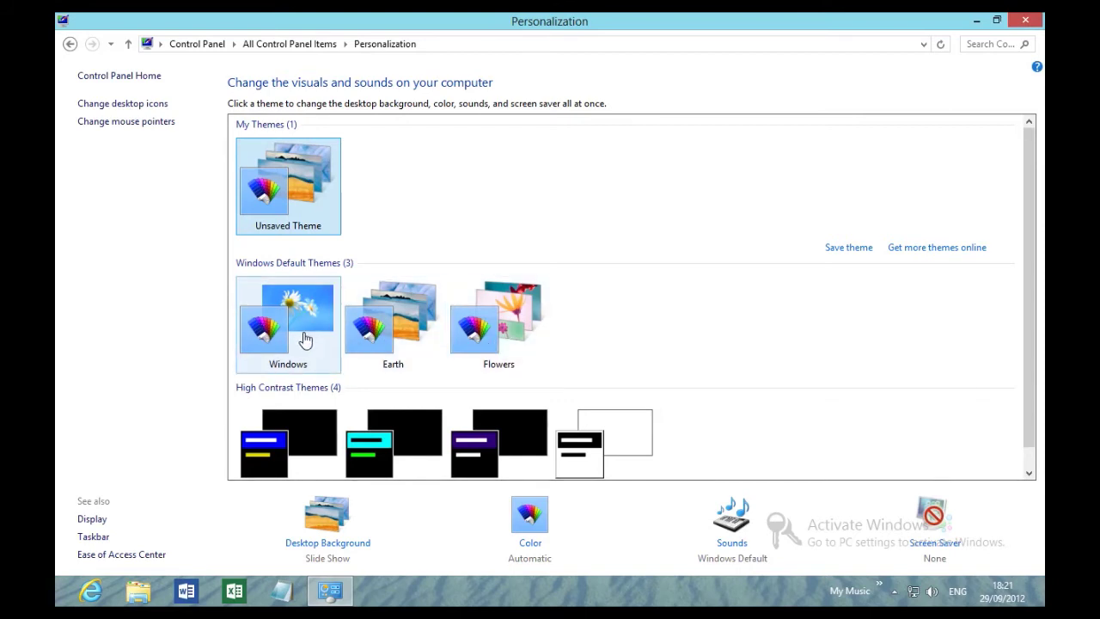
click(392, 334)
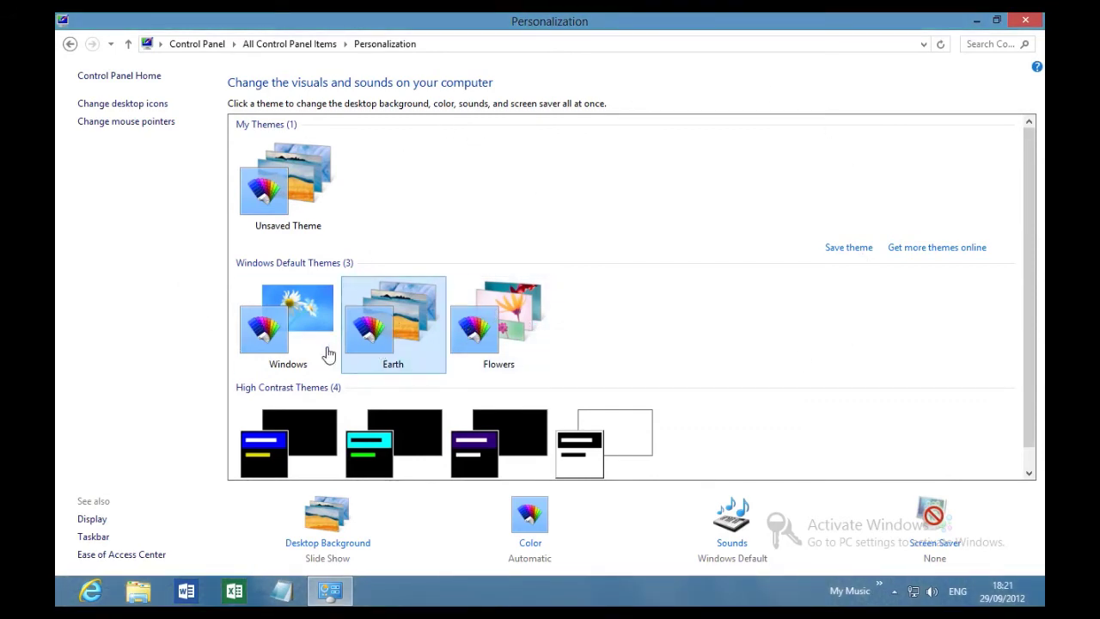
scroll(301, 411, down, 1)
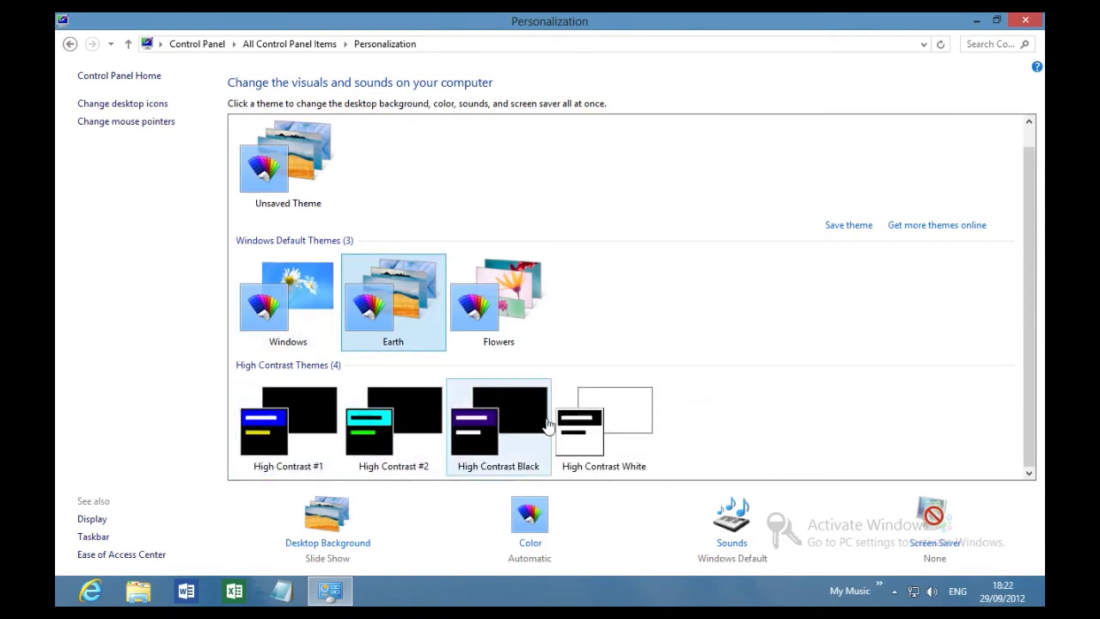
click(584, 430)
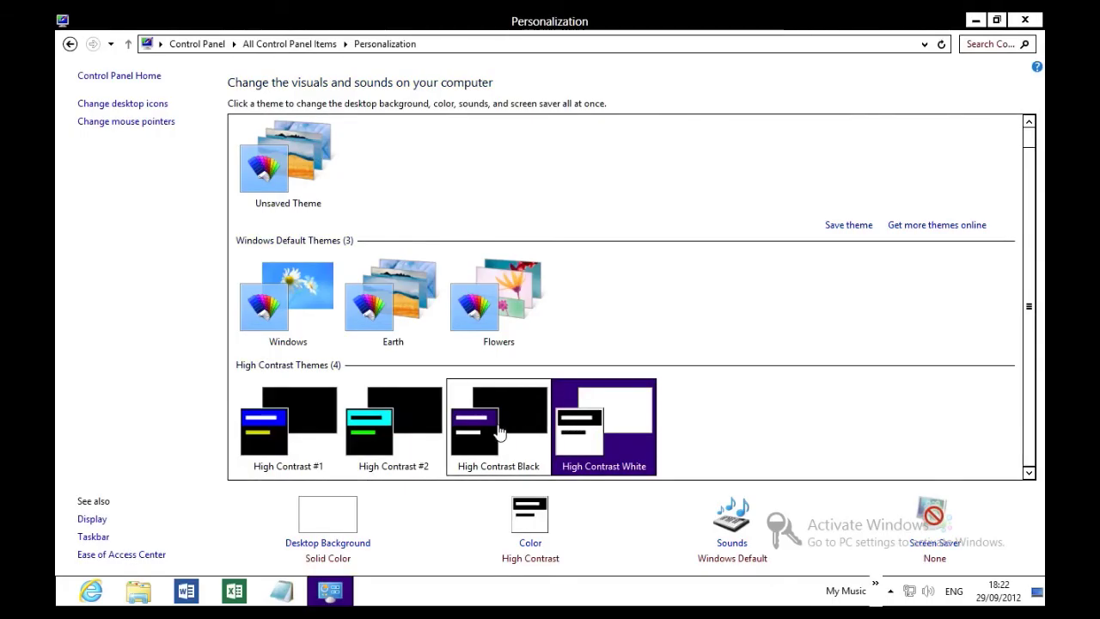
click(495, 430)
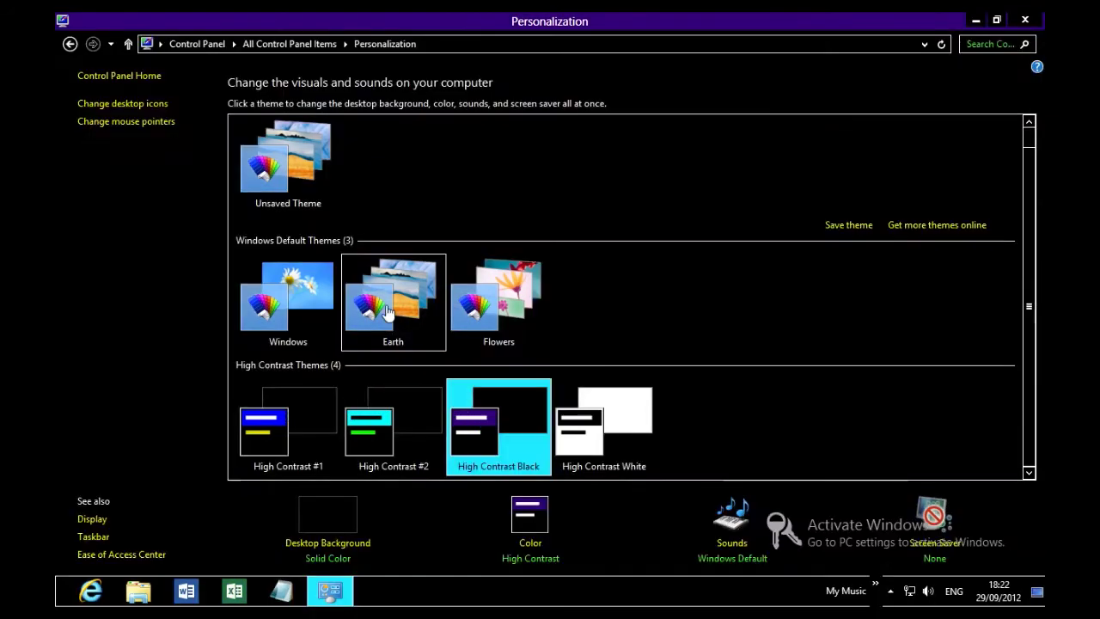
click(387, 306)
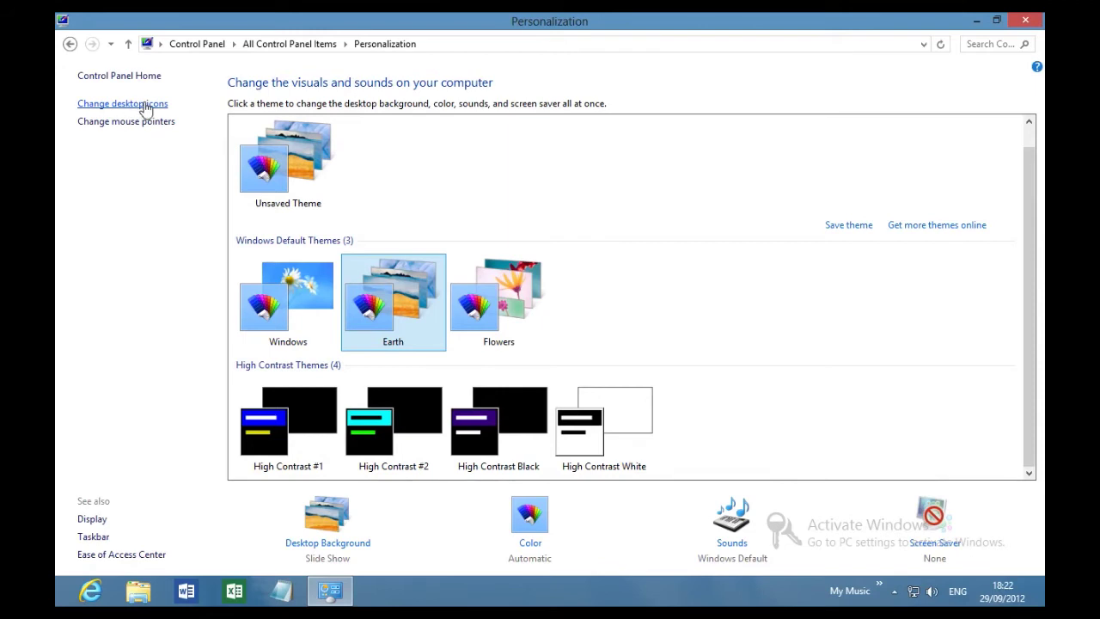
Open Desktop Icon Settings and apply a red X picture to the Computer icon.
click(147, 109)
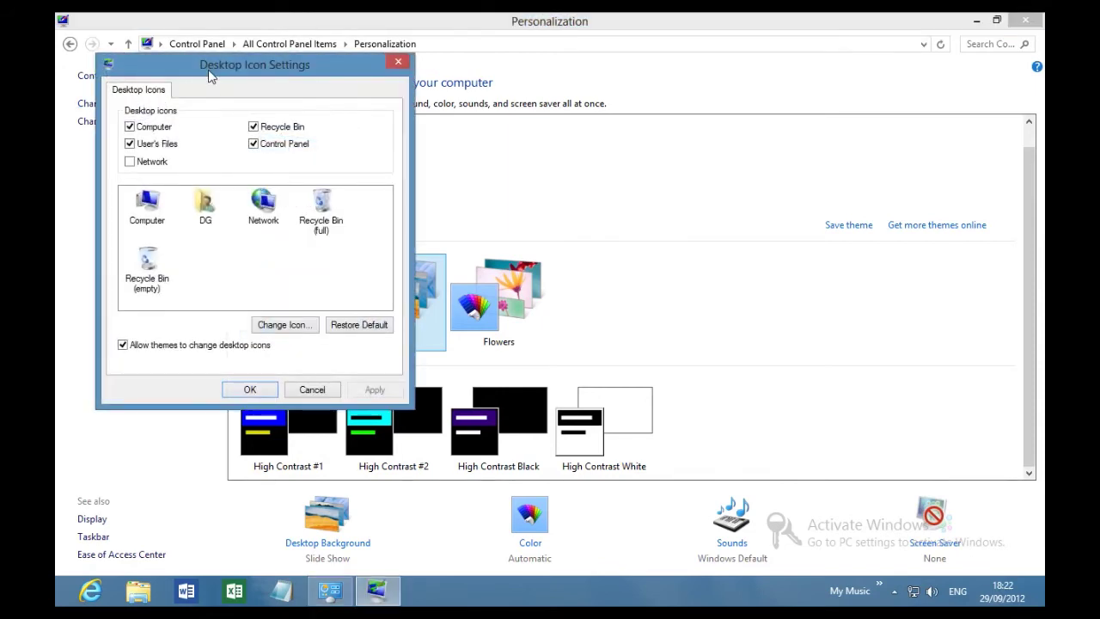
drag(209, 75, 378, 164)
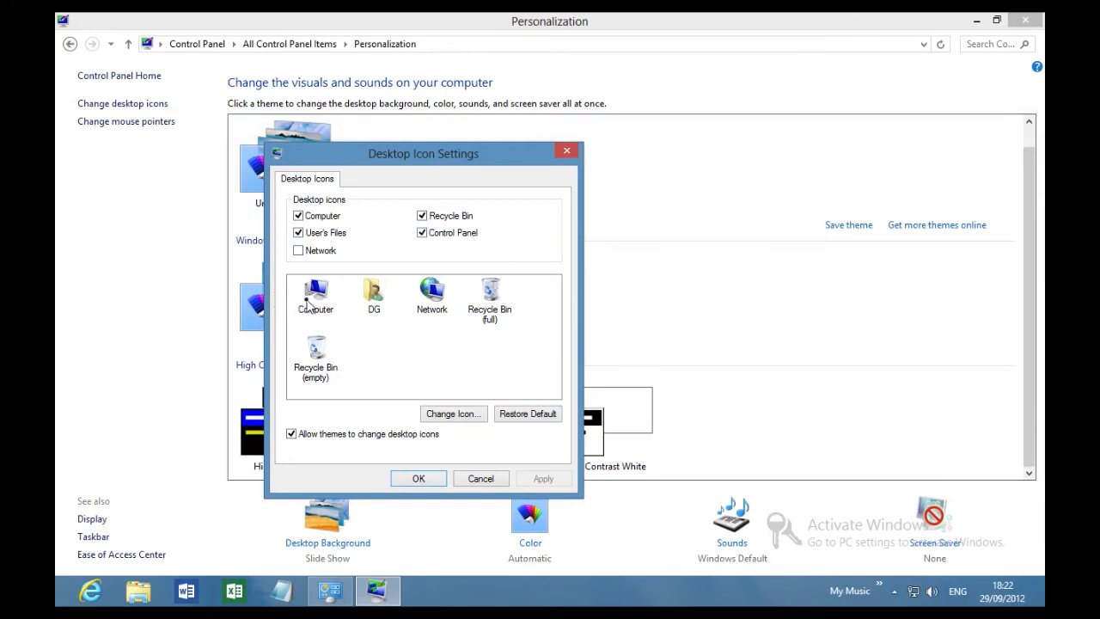
click(311, 297)
click(450, 414)
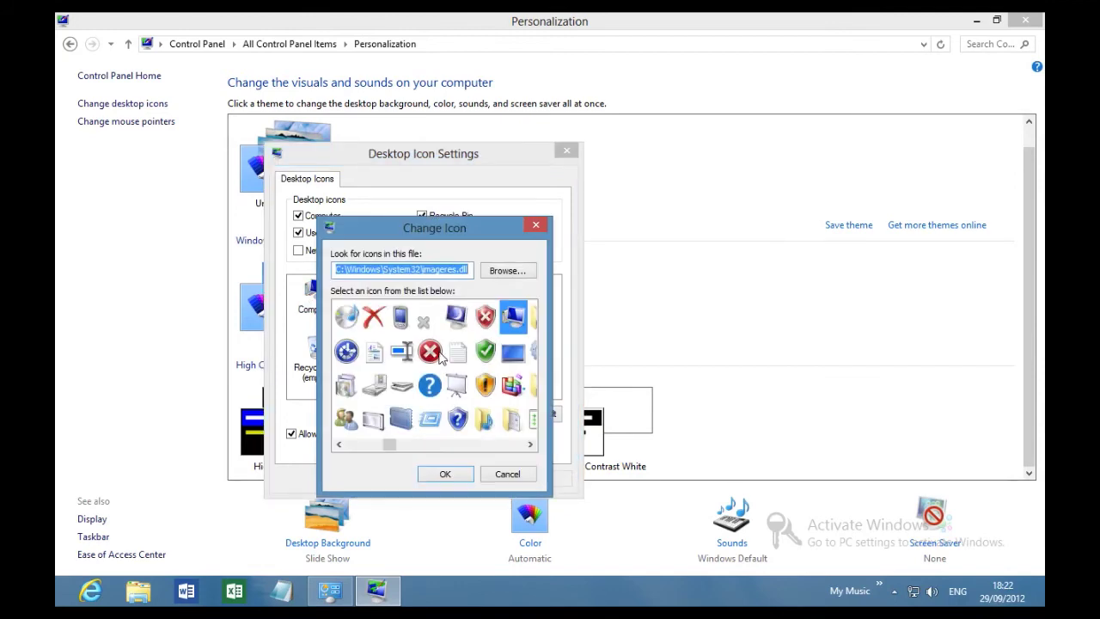
click(429, 352)
click(433, 477)
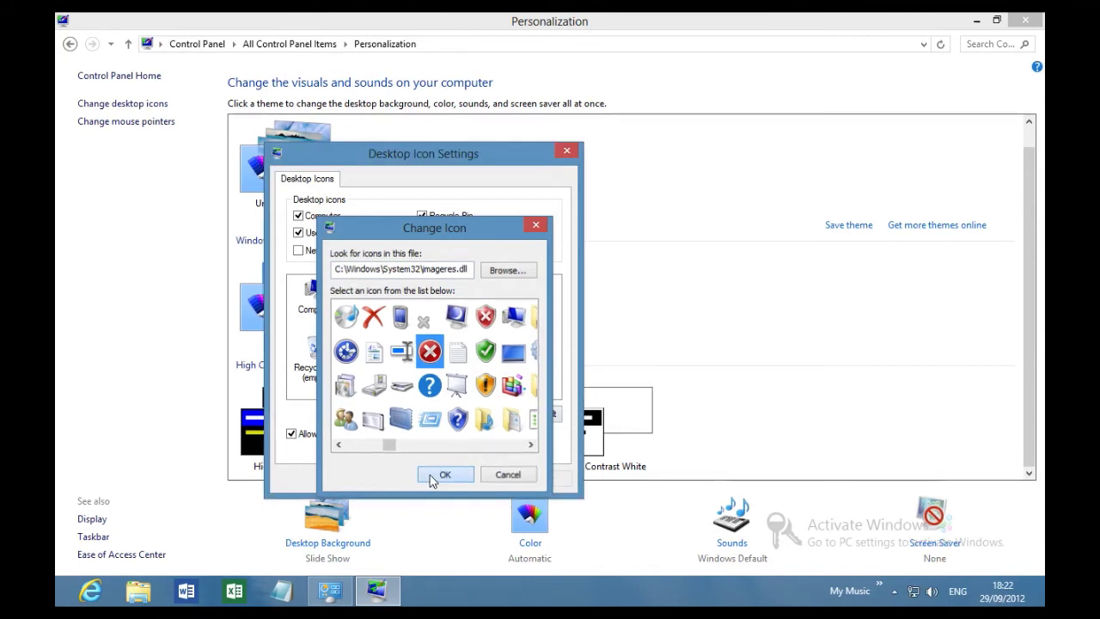
click(542, 479)
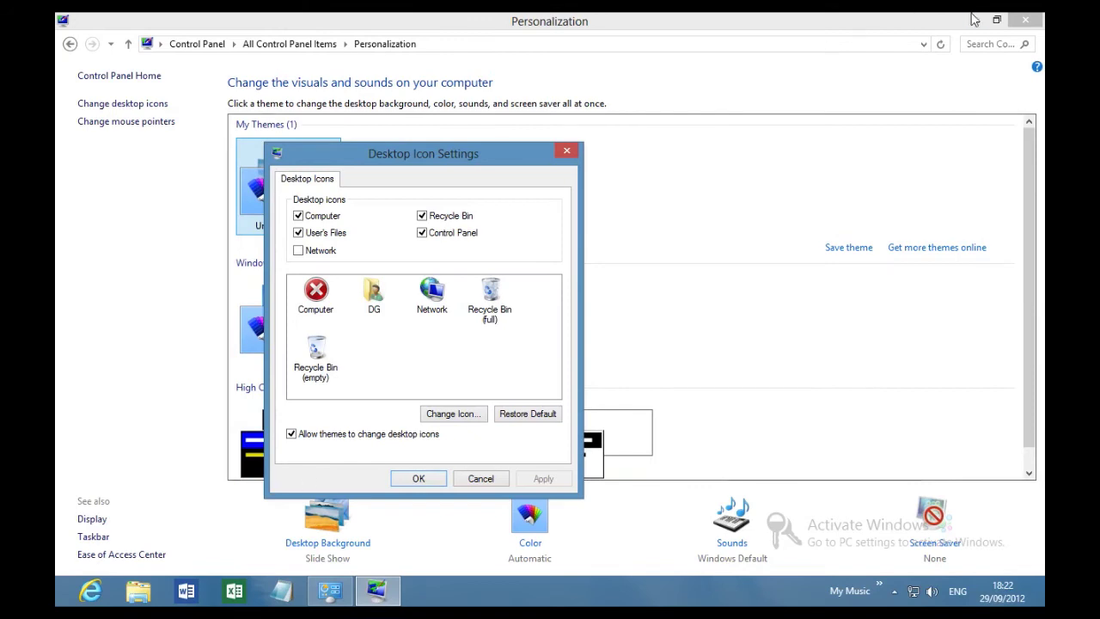
key(Return)
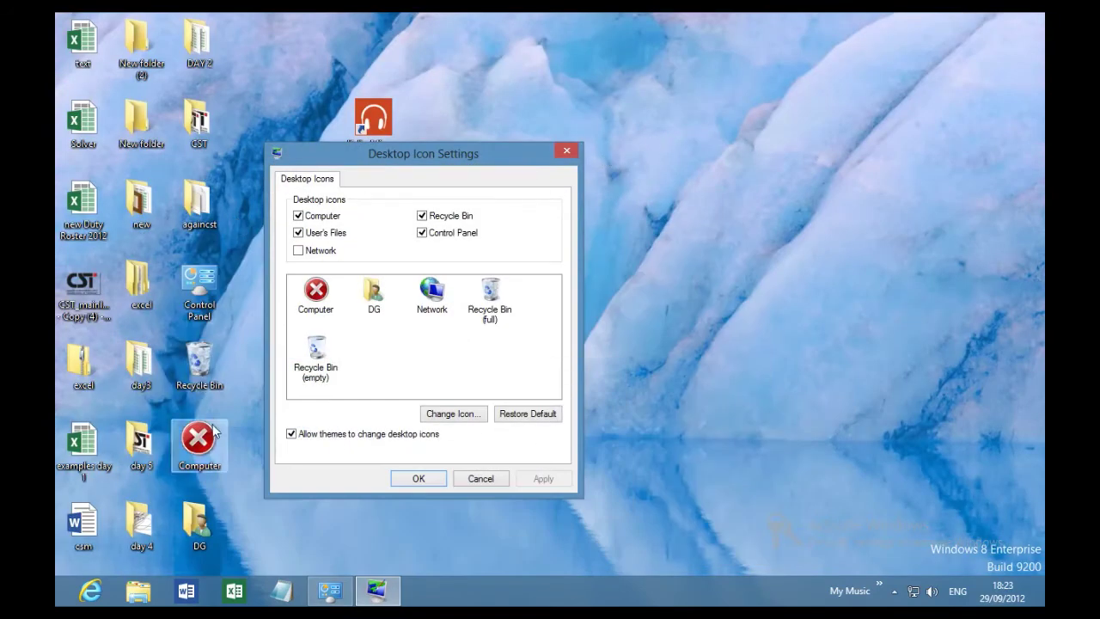
Restore the Computer icon's default picture, close the dialog, and bring Personalization back.
click(510, 416)
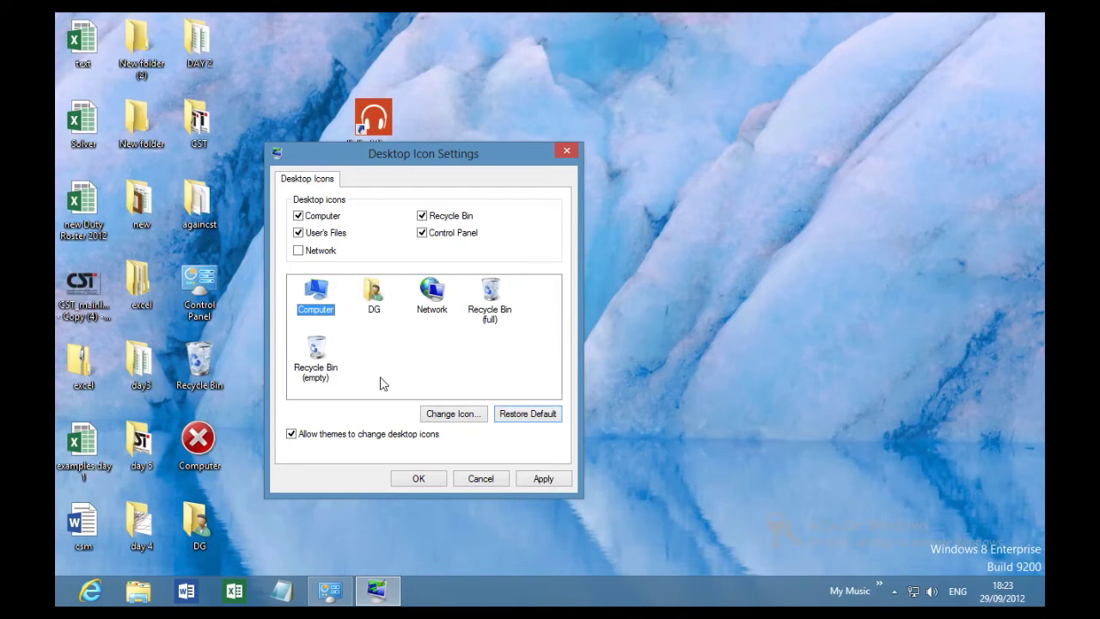
click(424, 480)
click(330, 593)
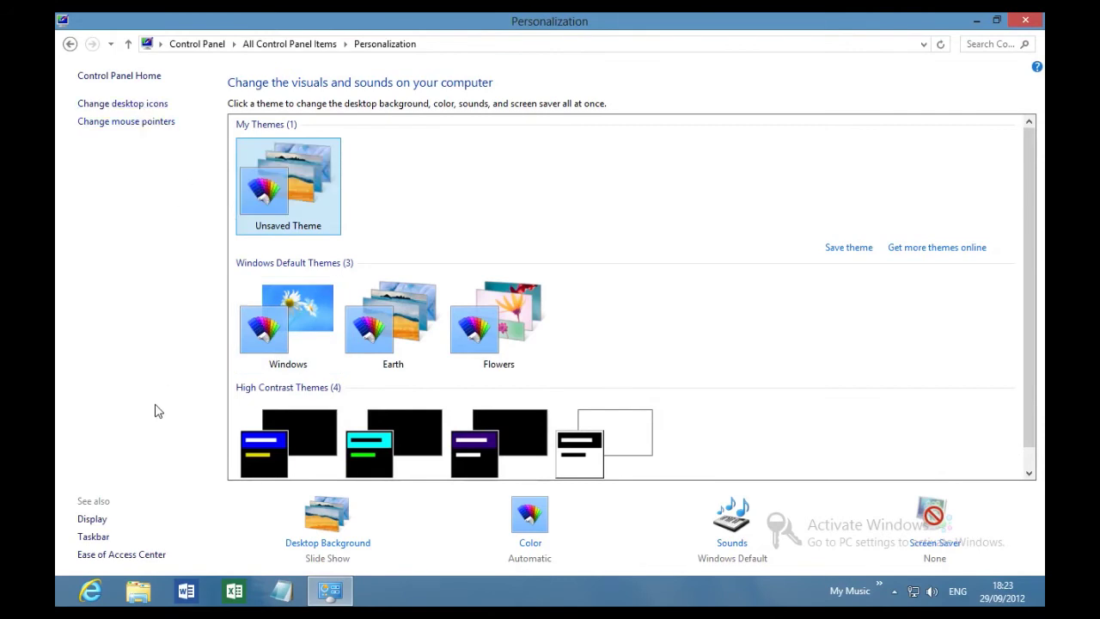
In Desktop Background, turn on picture shuffling and browse for another folder, but cancel it.
click(323, 526)
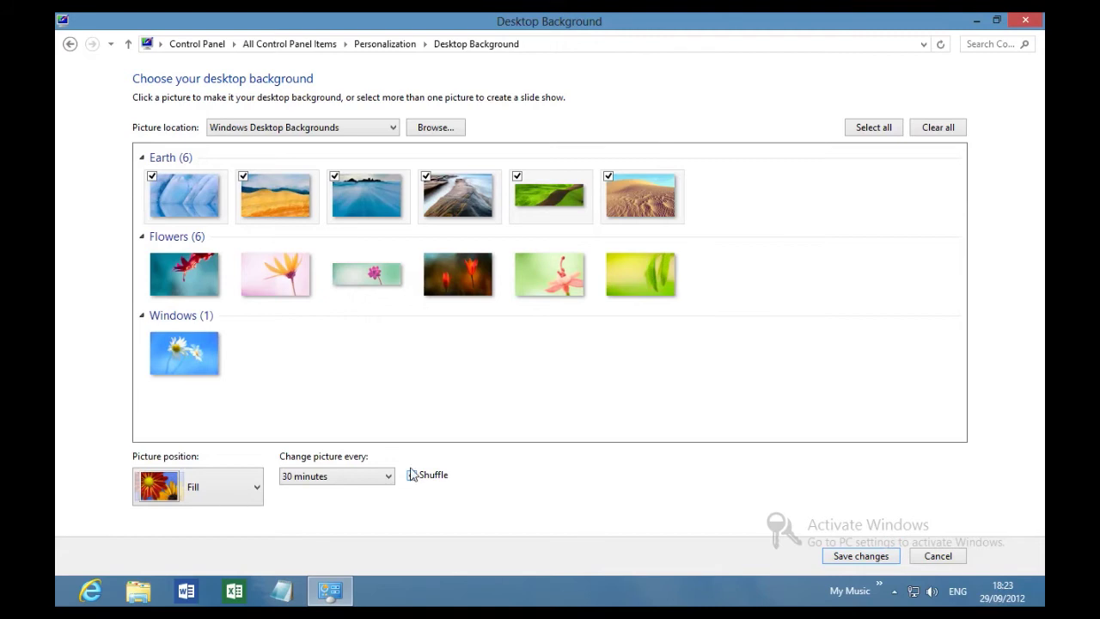
click(412, 475)
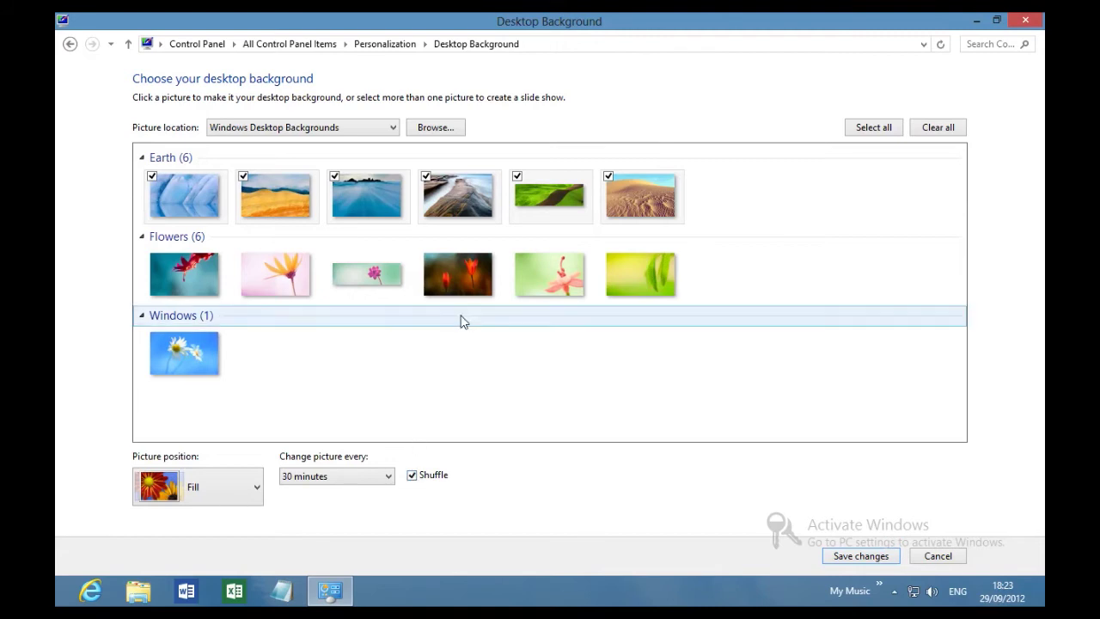
click(427, 129)
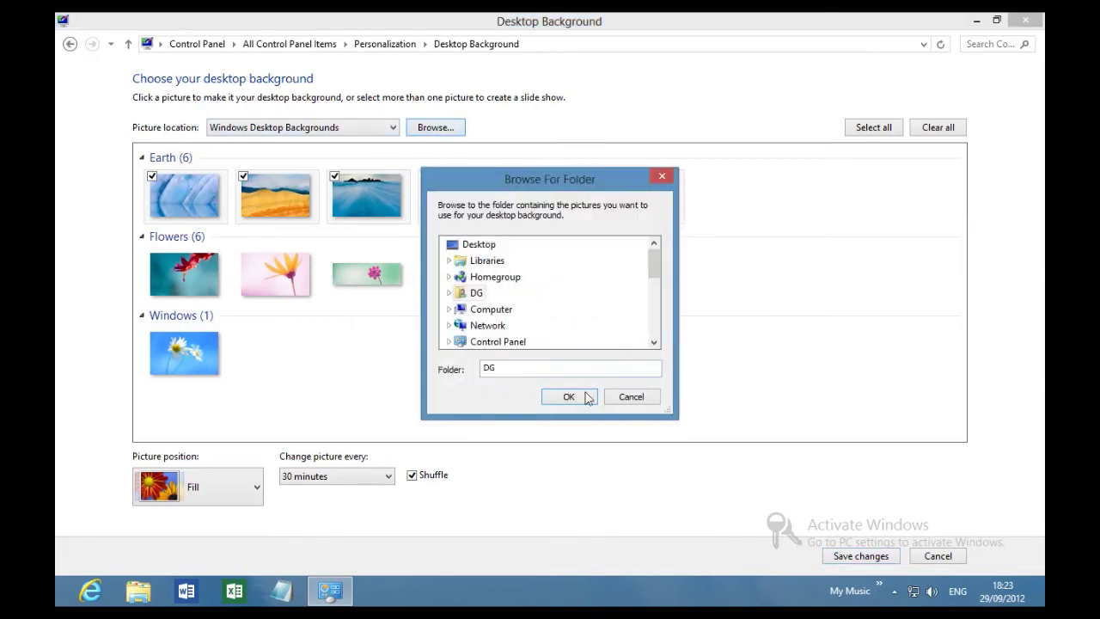
click(631, 397)
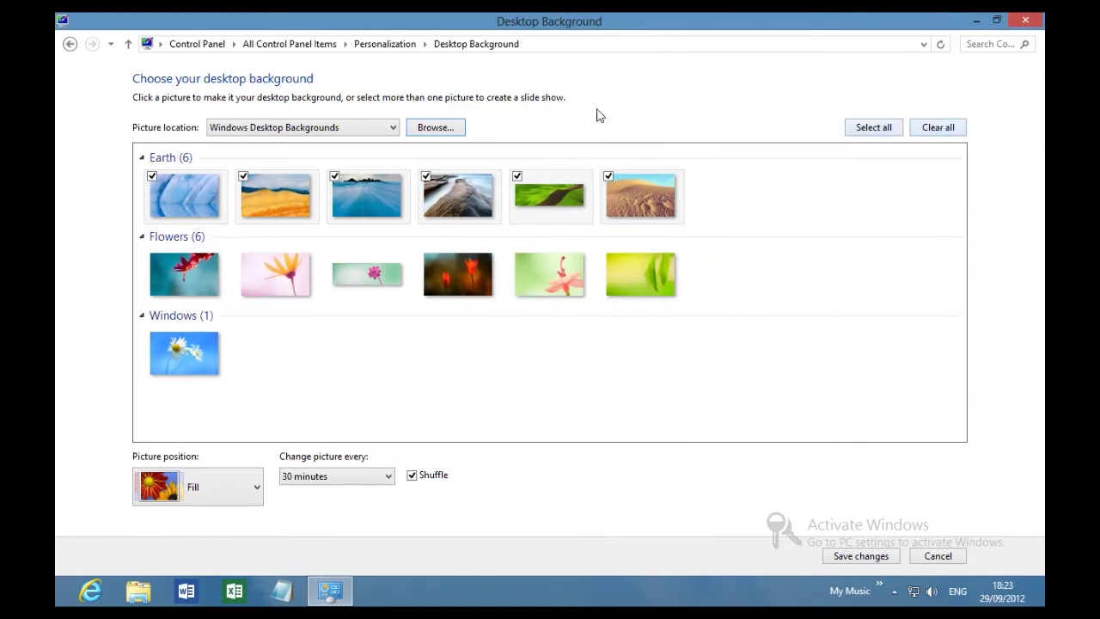
Check the picture location list, keep Windows Desktop Backgrounds, and return to all Control Panel items.
click(376, 127)
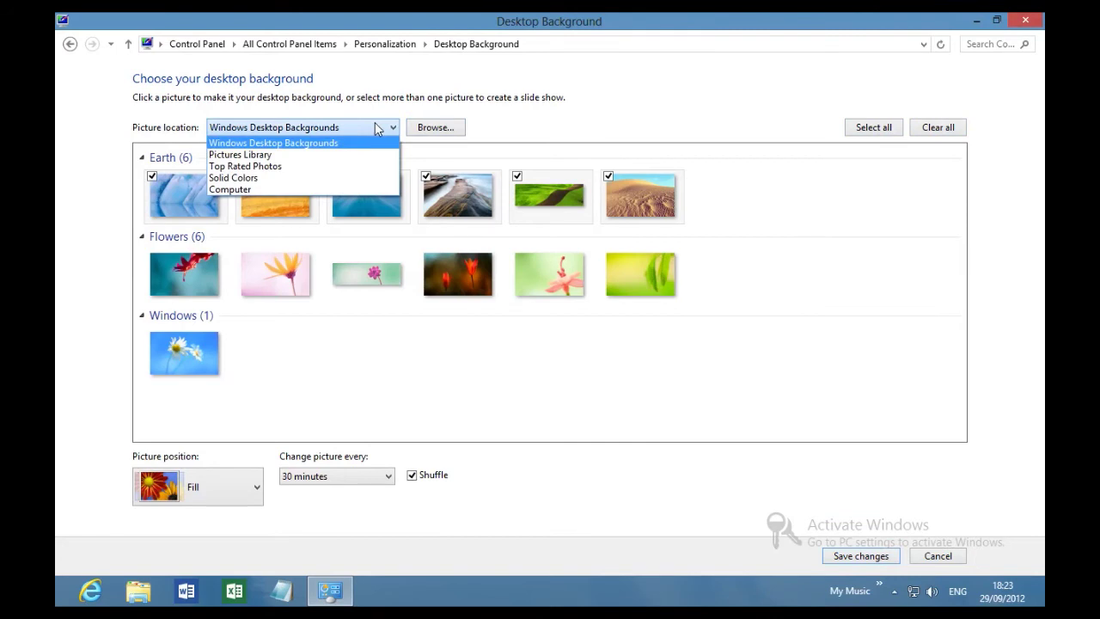
click(374, 126)
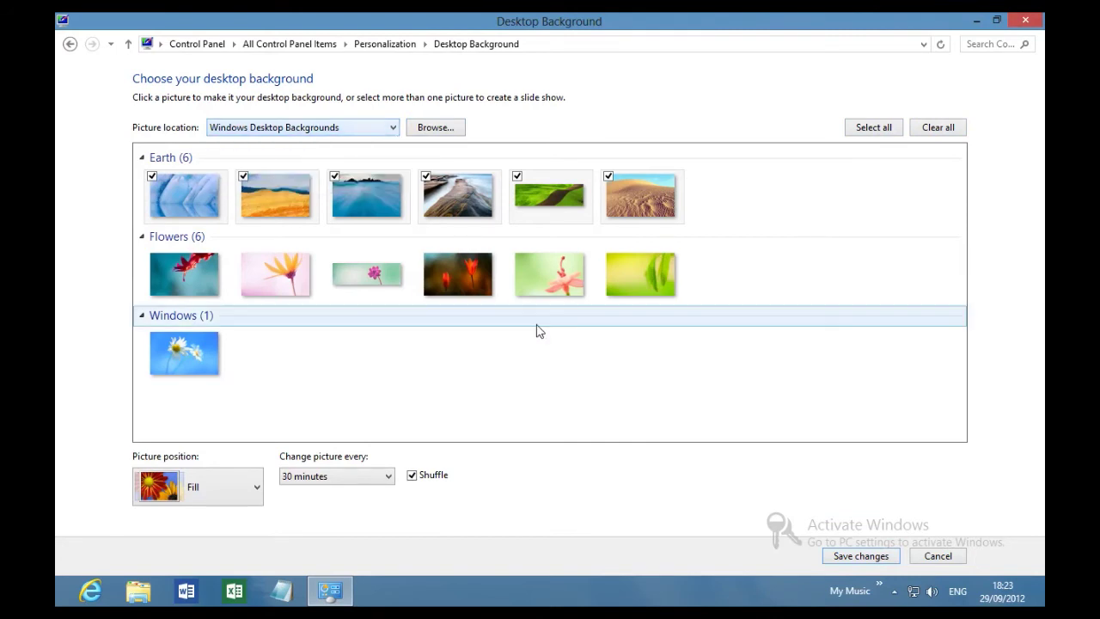
click(70, 44)
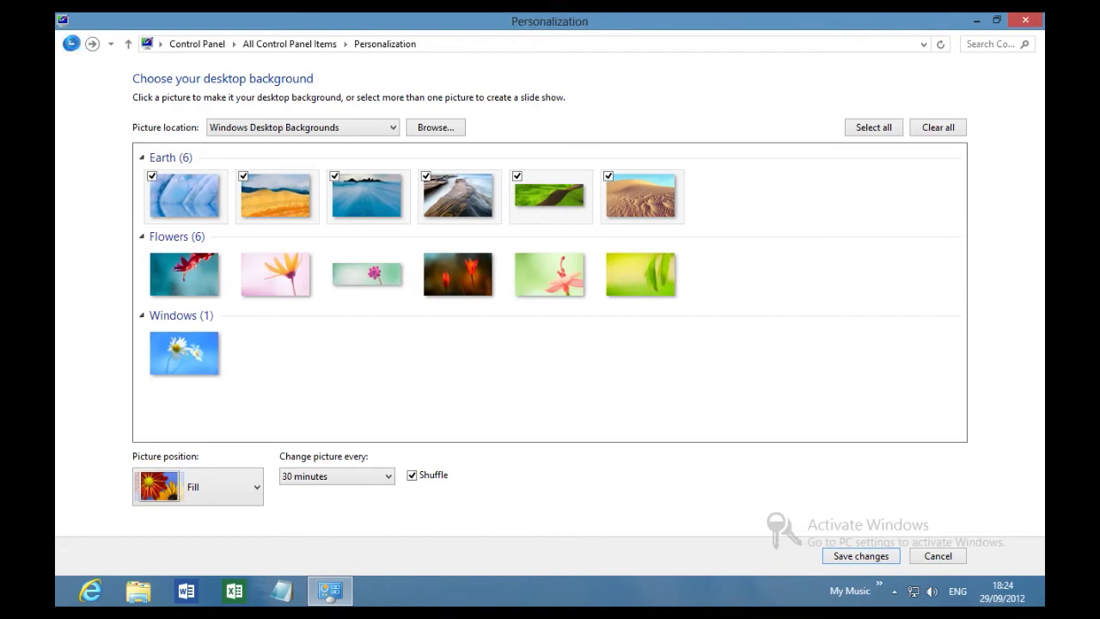
click(70, 44)
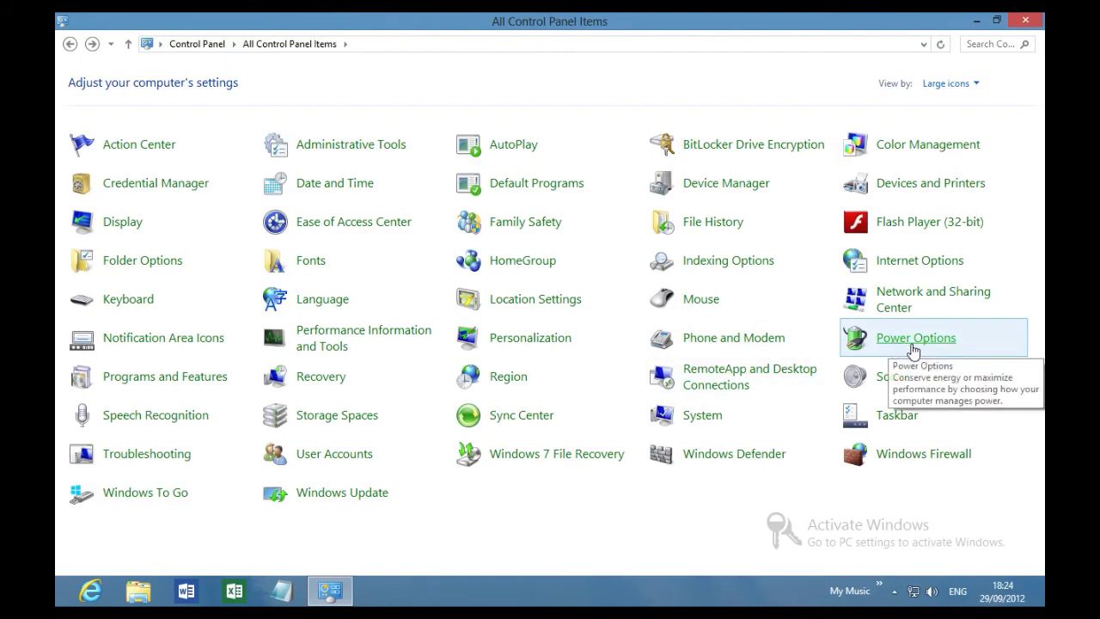
In Power Options, view the display turn-off settings and return to the plan overview.
click(912, 344)
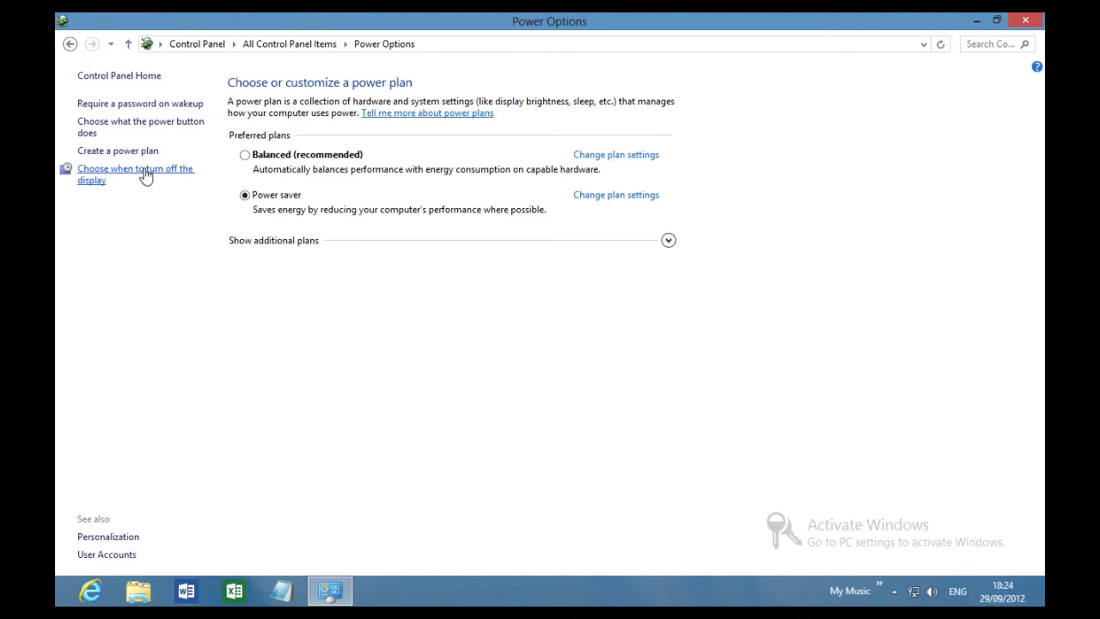
click(145, 175)
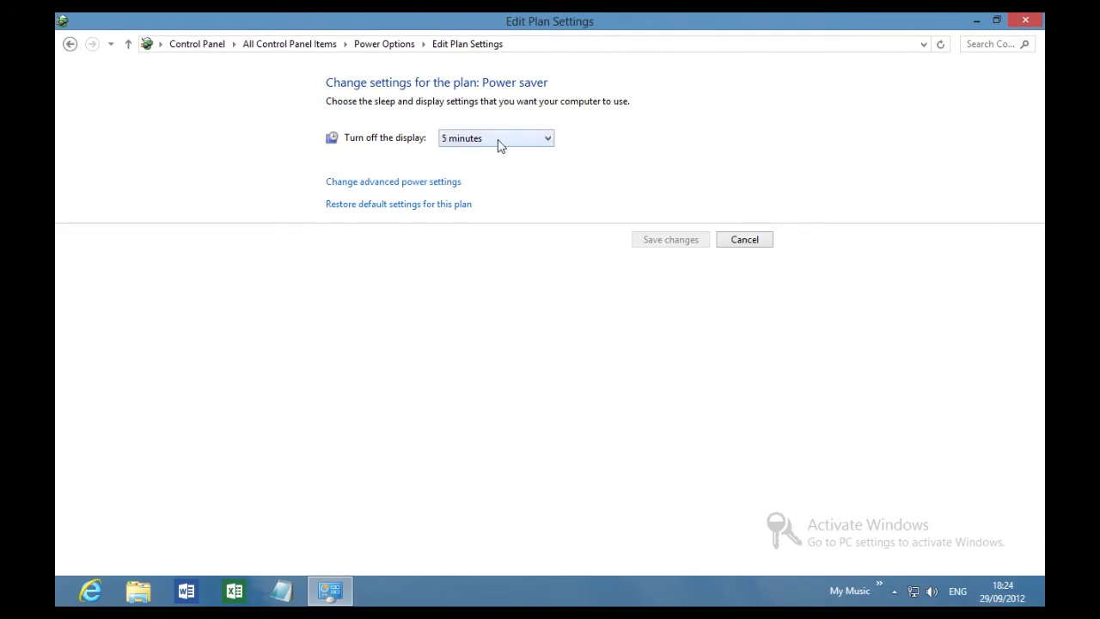
click(69, 43)
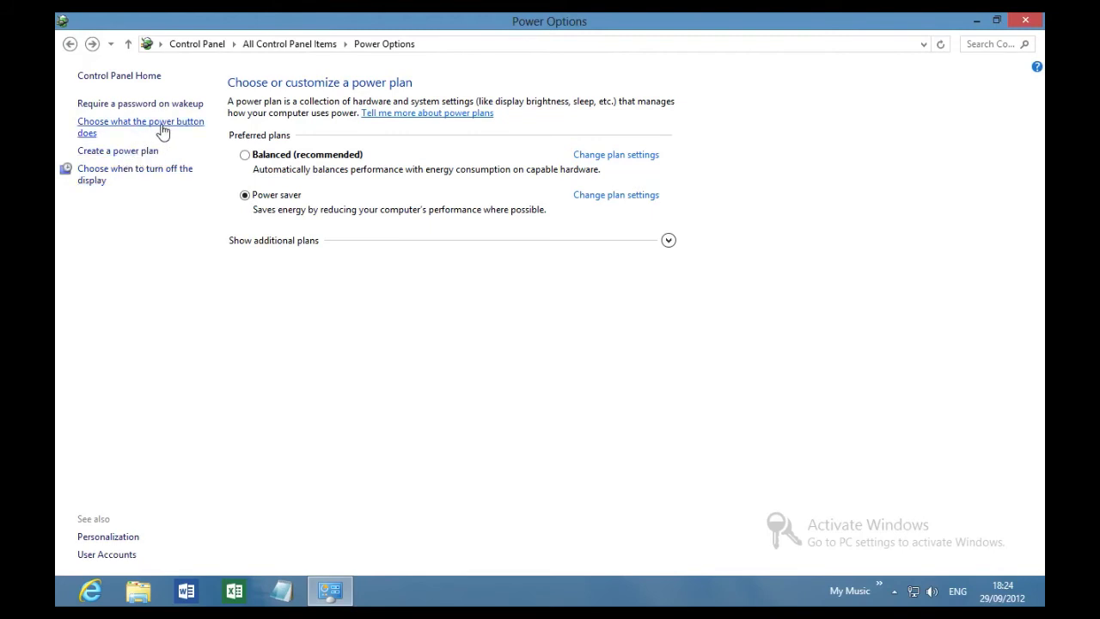
Review the power button choices, keep Shut down, and return to the power plans.
click(162, 131)
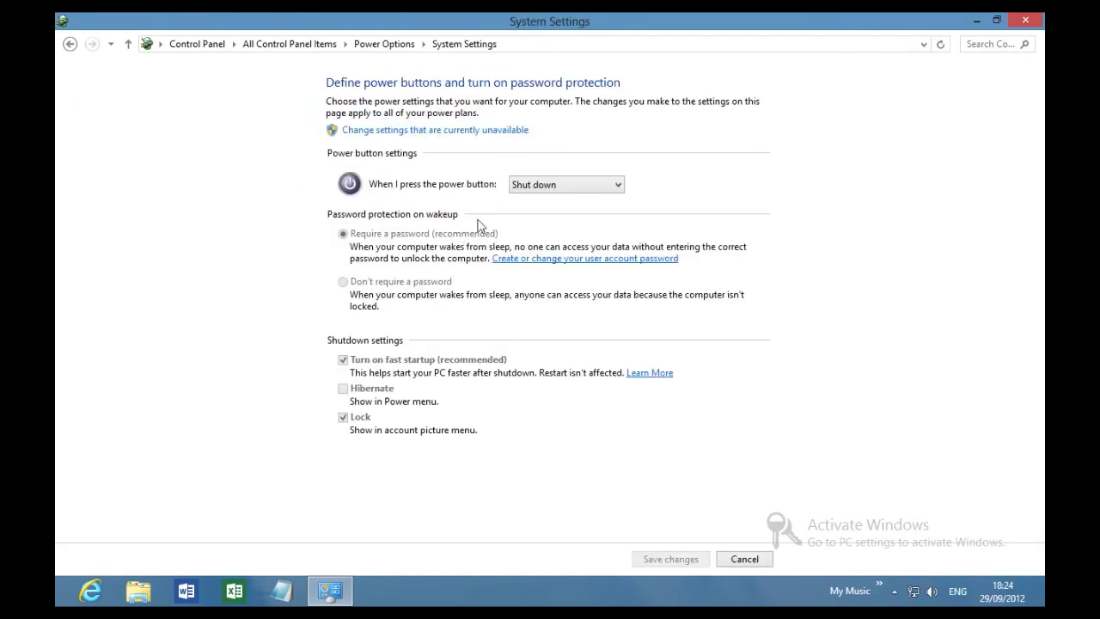
click(602, 191)
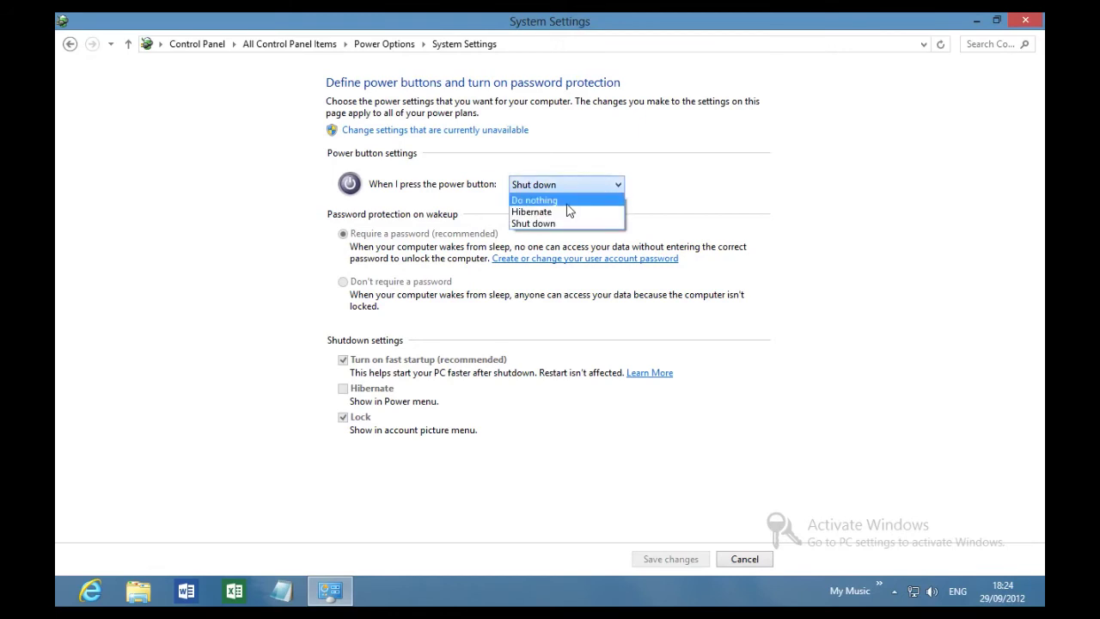
click(769, 189)
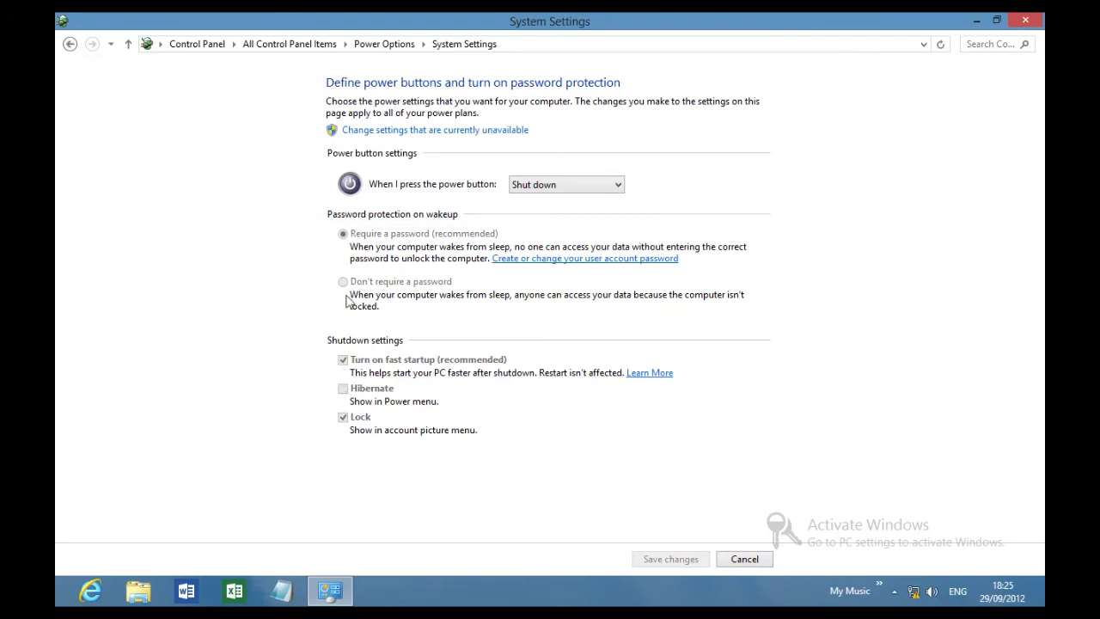
click(68, 41)
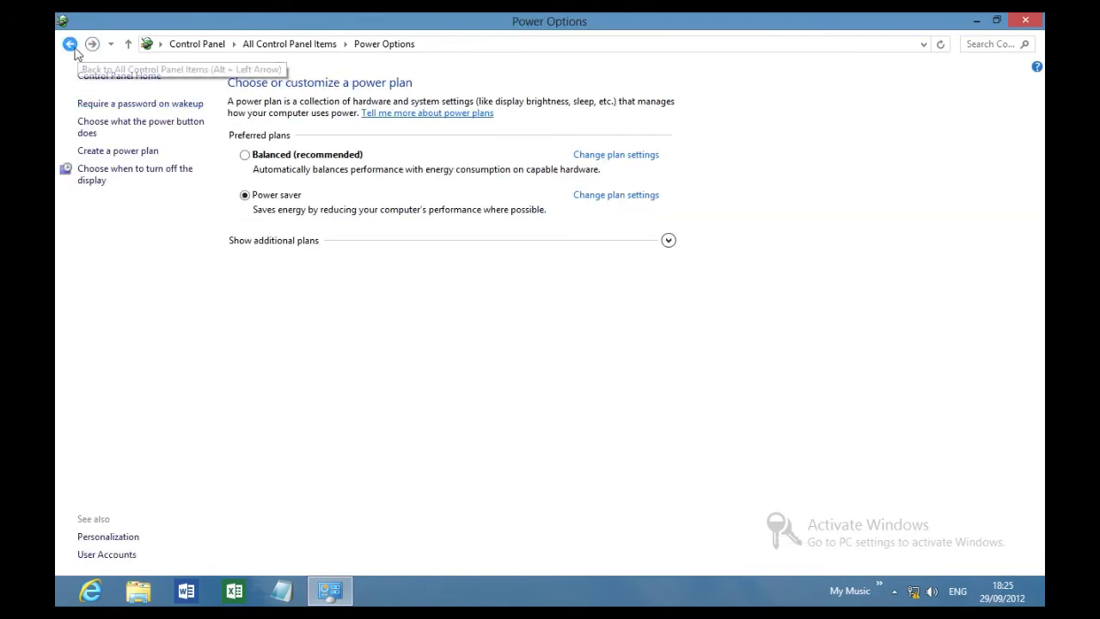
Check the System page (Windows 8 Enterprise, 1.00 GB RAM) and return to all Control Panel items.
click(69, 43)
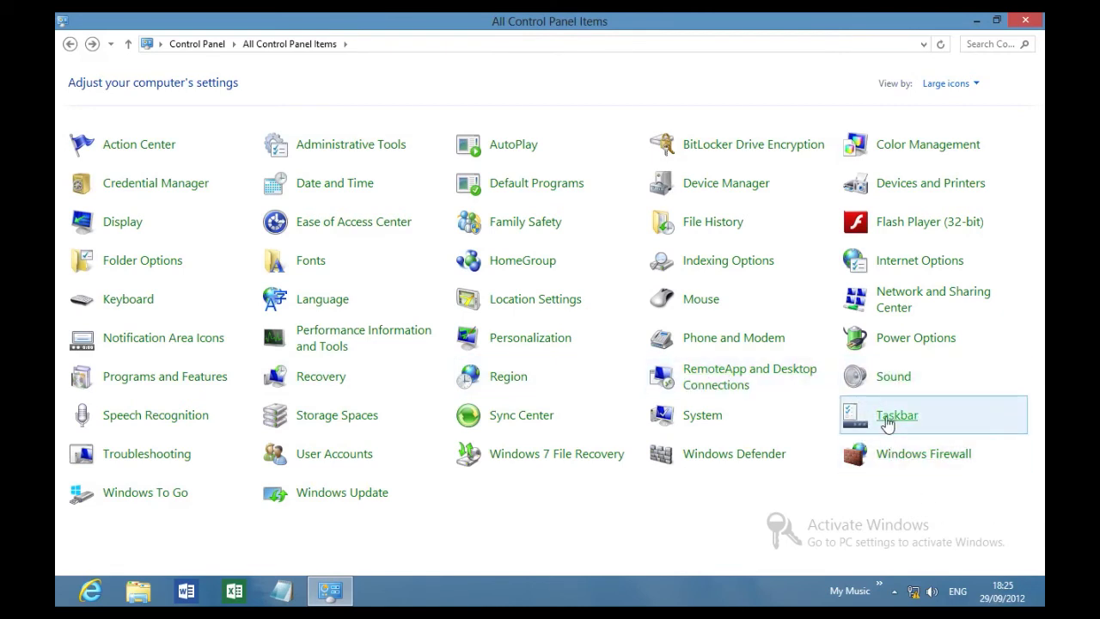
click(703, 417)
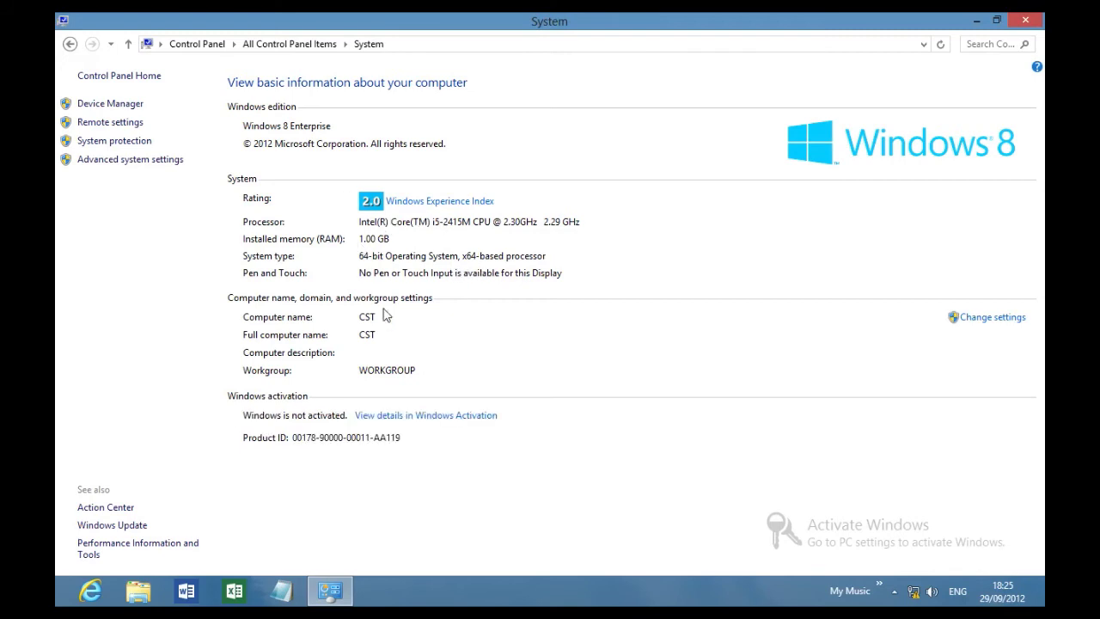
click(70, 48)
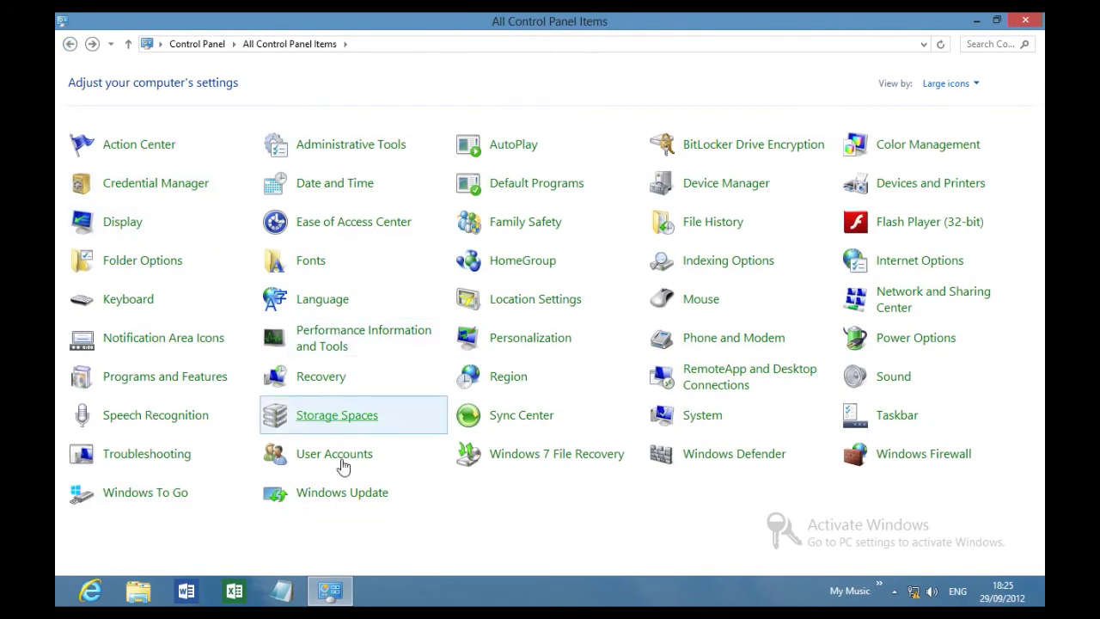
Go from User Accounts to Manage another account and open PC settings to add a user.
click(350, 469)
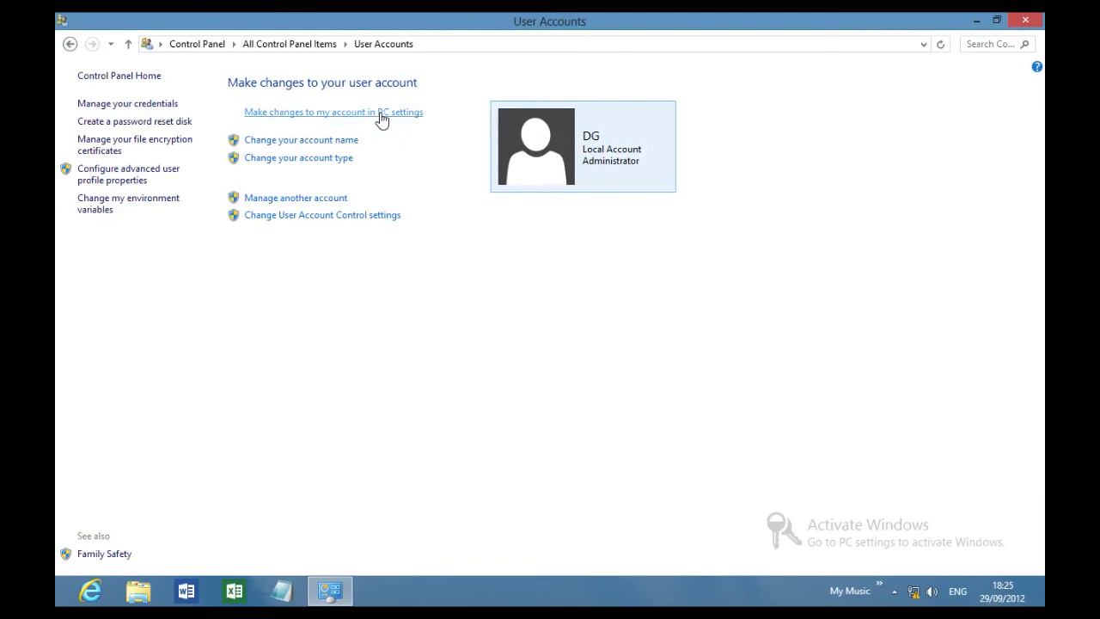
click(324, 201)
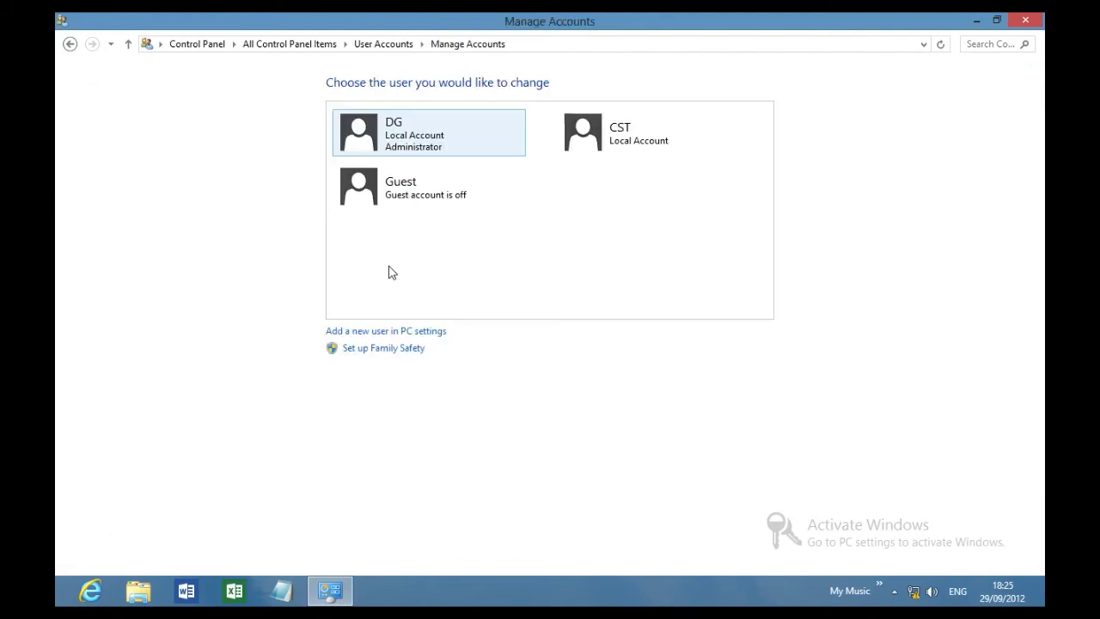
click(369, 334)
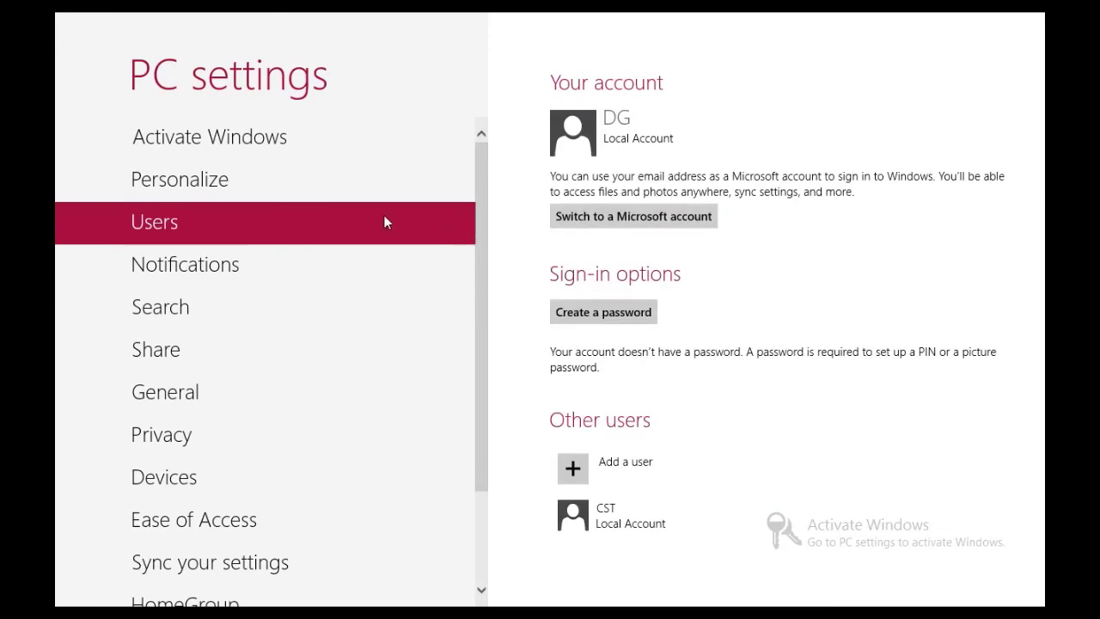
Create a new local user with only a user name and no password, then return to Start.
click(587, 472)
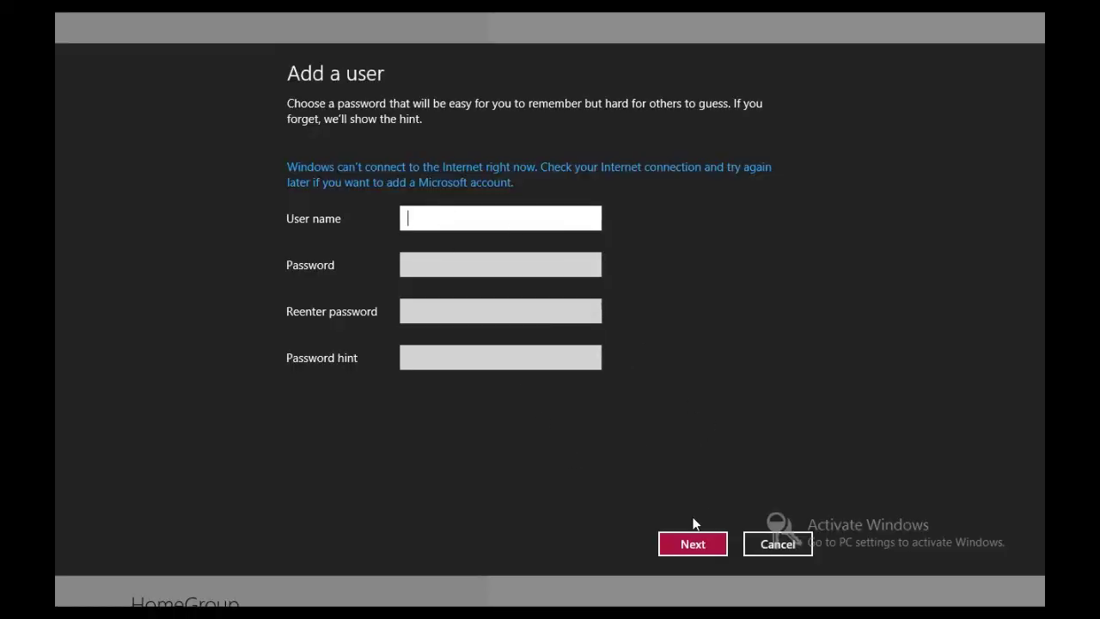
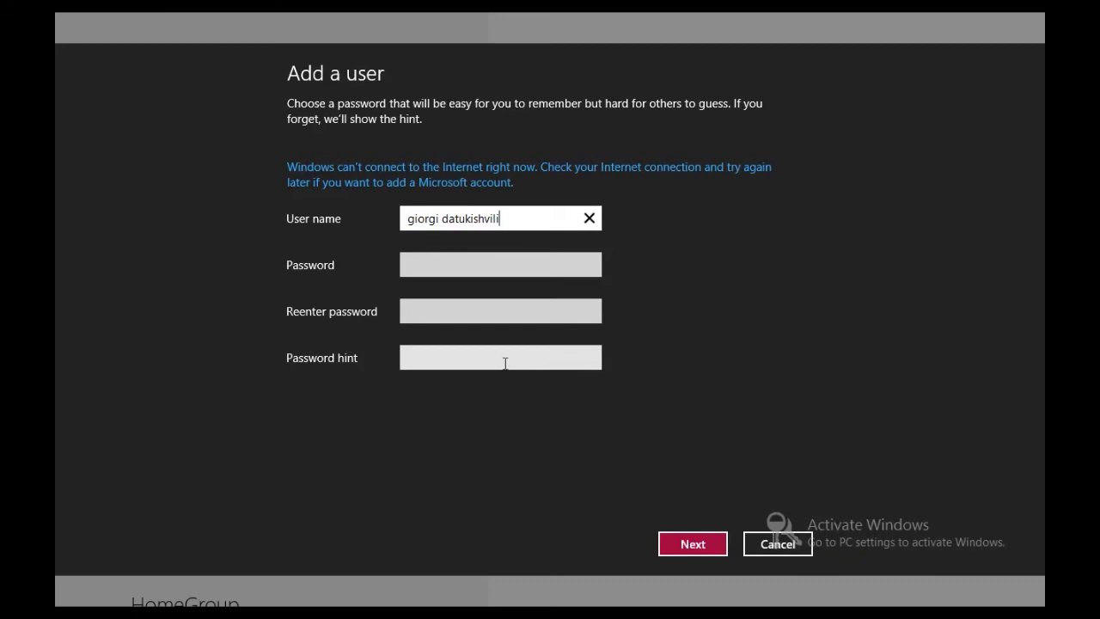
click(703, 546)
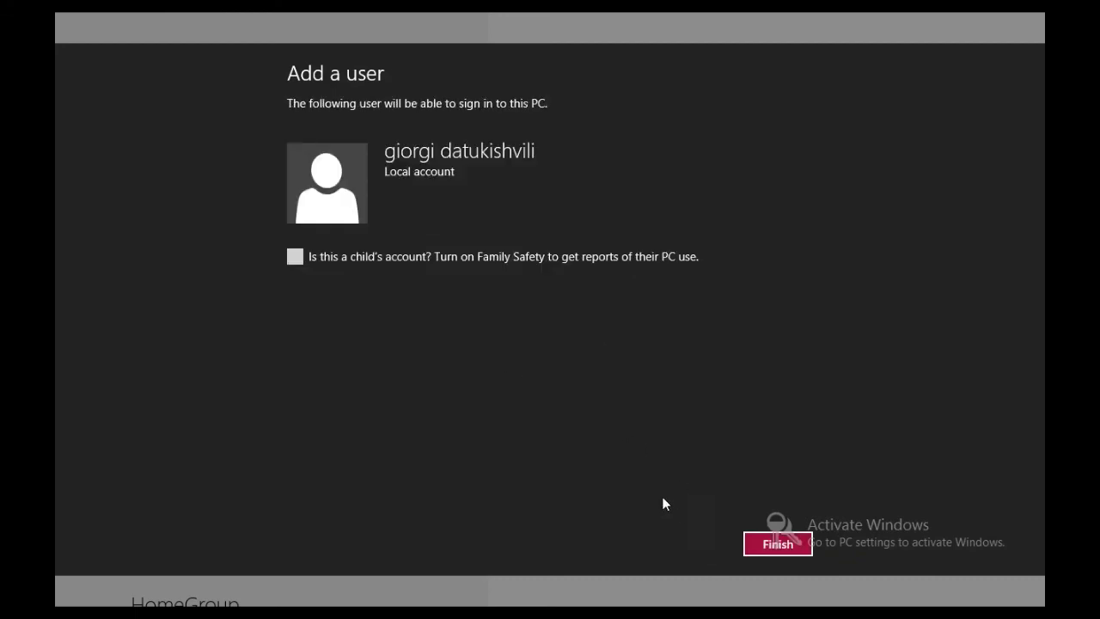
click(764, 547)
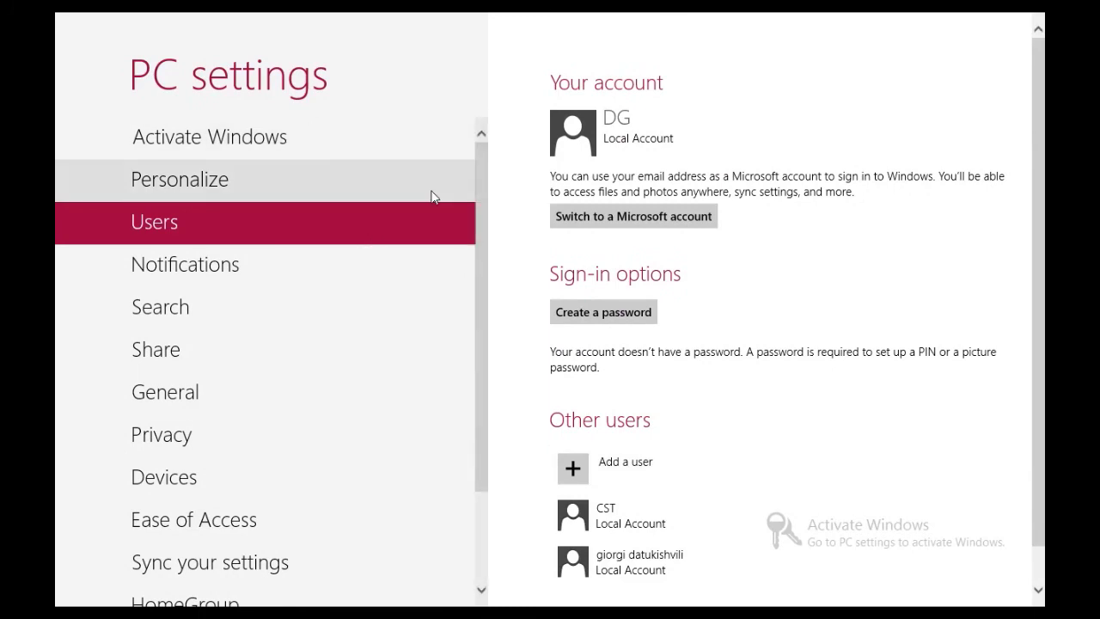
key(super)
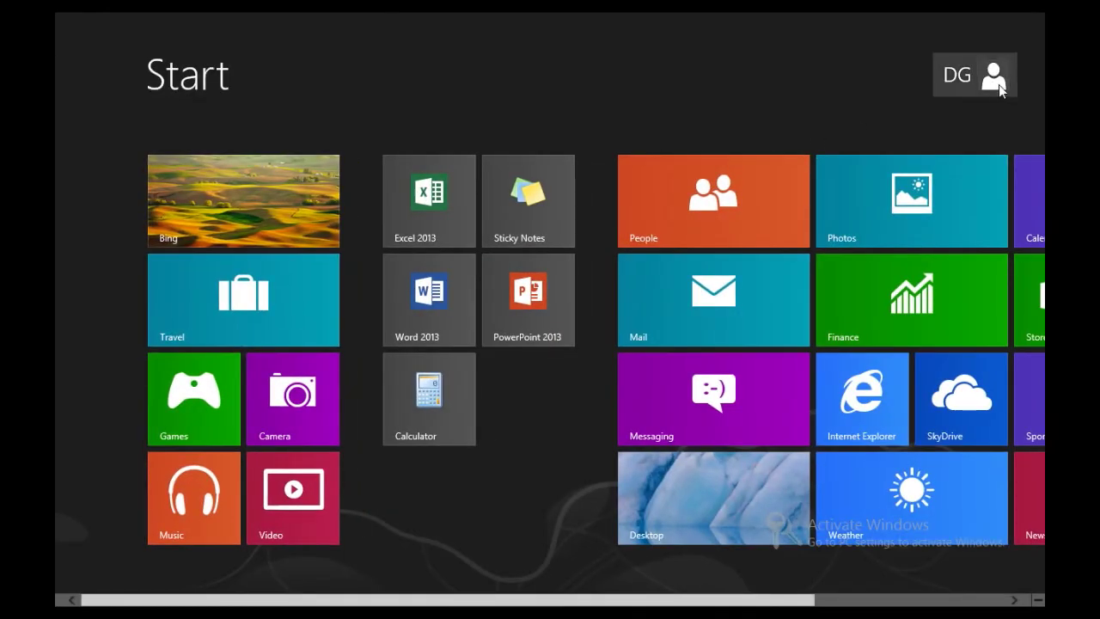
Lock the PC from the account tile and dismiss the lock screen.
click(994, 84)
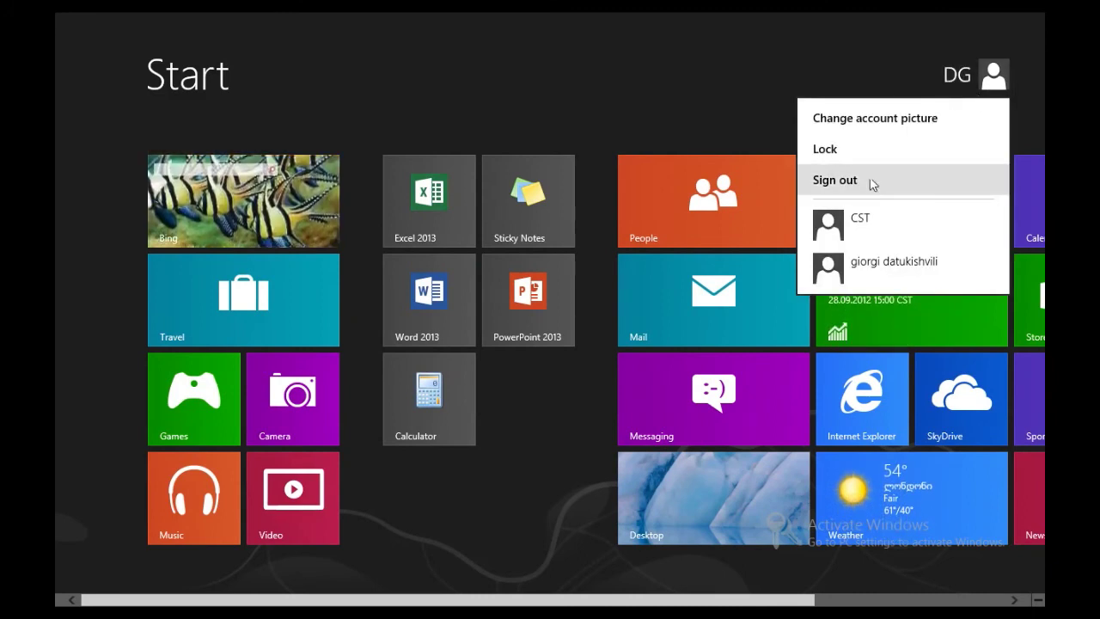
click(851, 156)
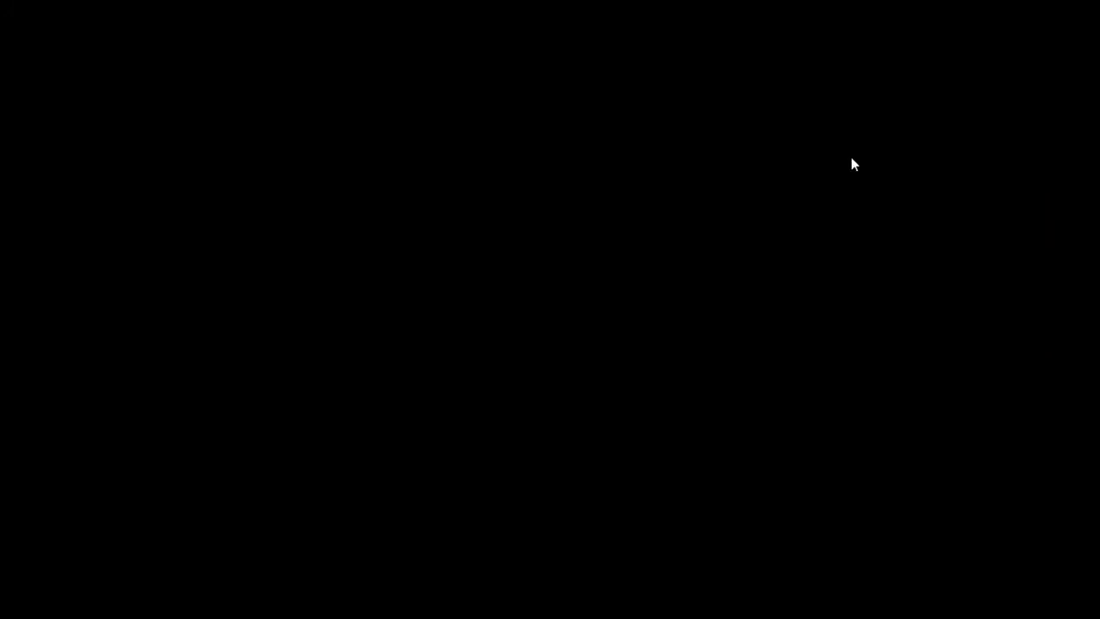
click(479, 287)
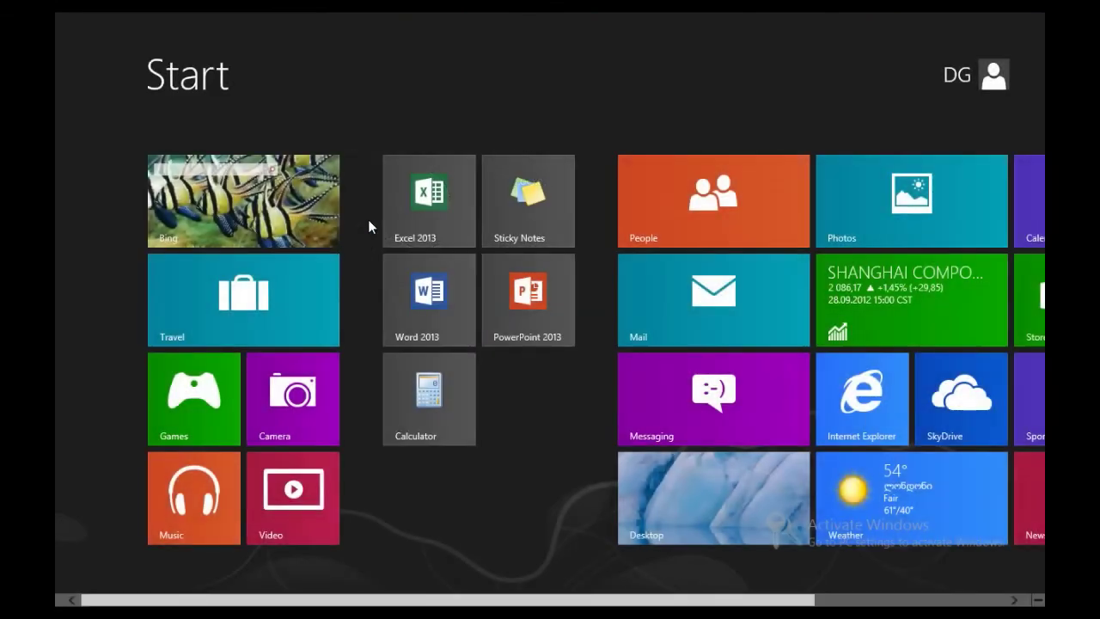
Sign out, sign back in to the same account, and open the desktop.
click(994, 91)
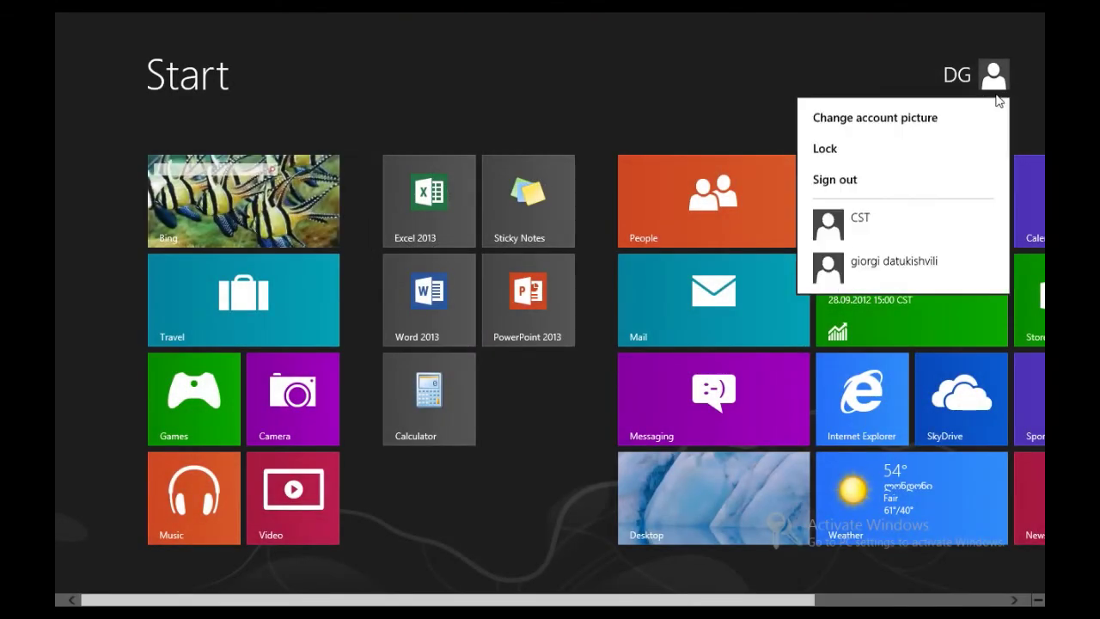
click(908, 192)
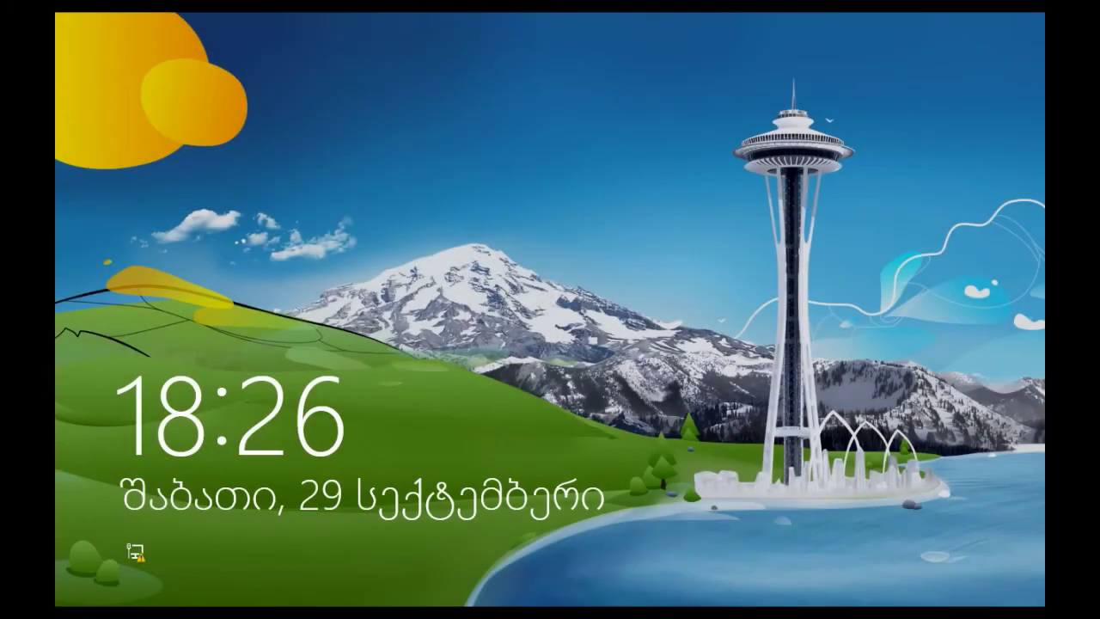
click(750, 352)
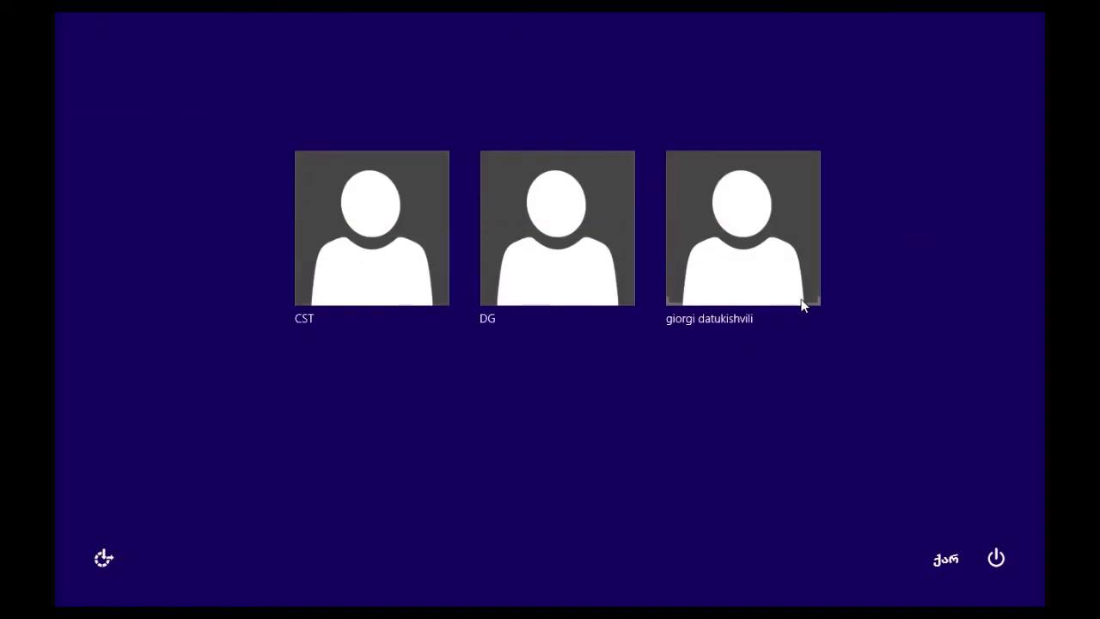
click(575, 266)
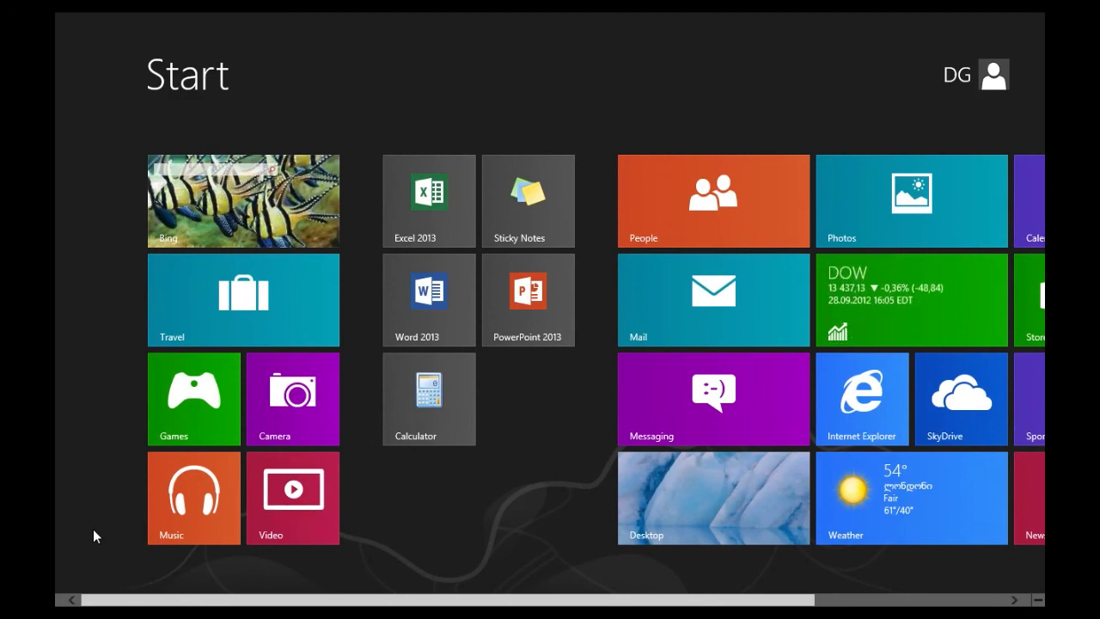
click(622, 503)
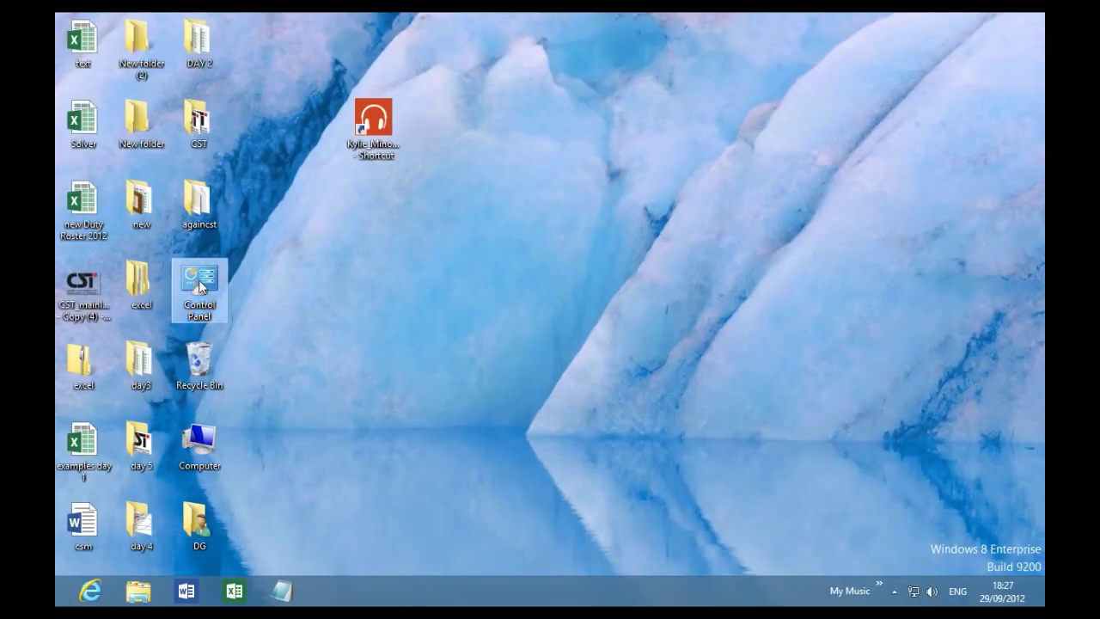
Launch Control Panel from its desktop shortcut and open Personalization's Screen Saver settings.
click(200, 287)
click(264, 337)
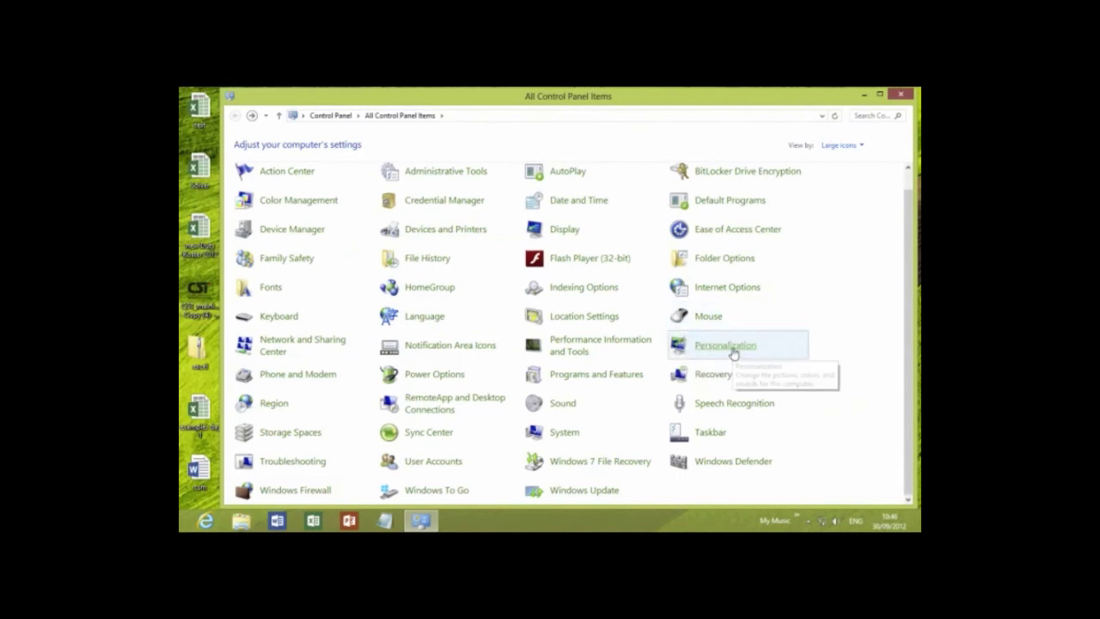
click(733, 349)
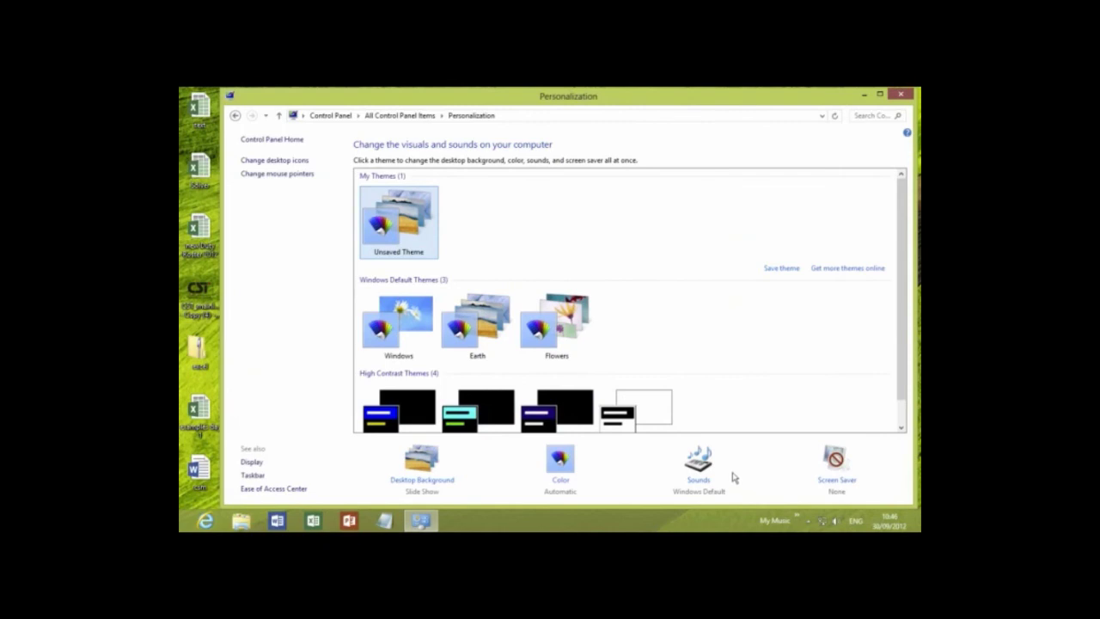
click(838, 473)
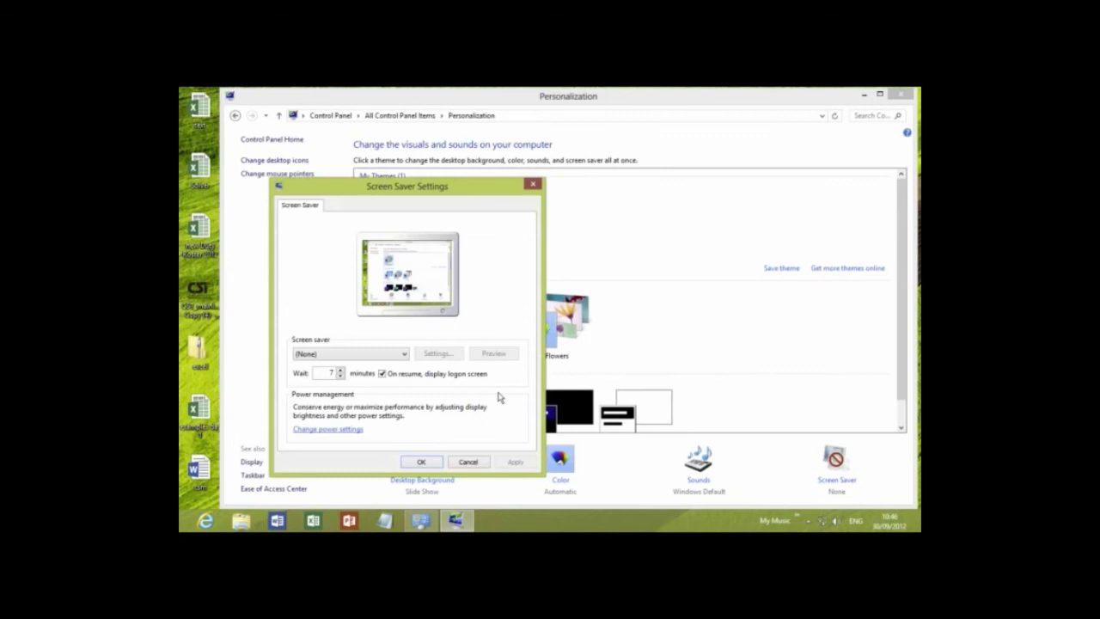
Choose the 3D Text screen saver and preview it full-screen.
click(399, 356)
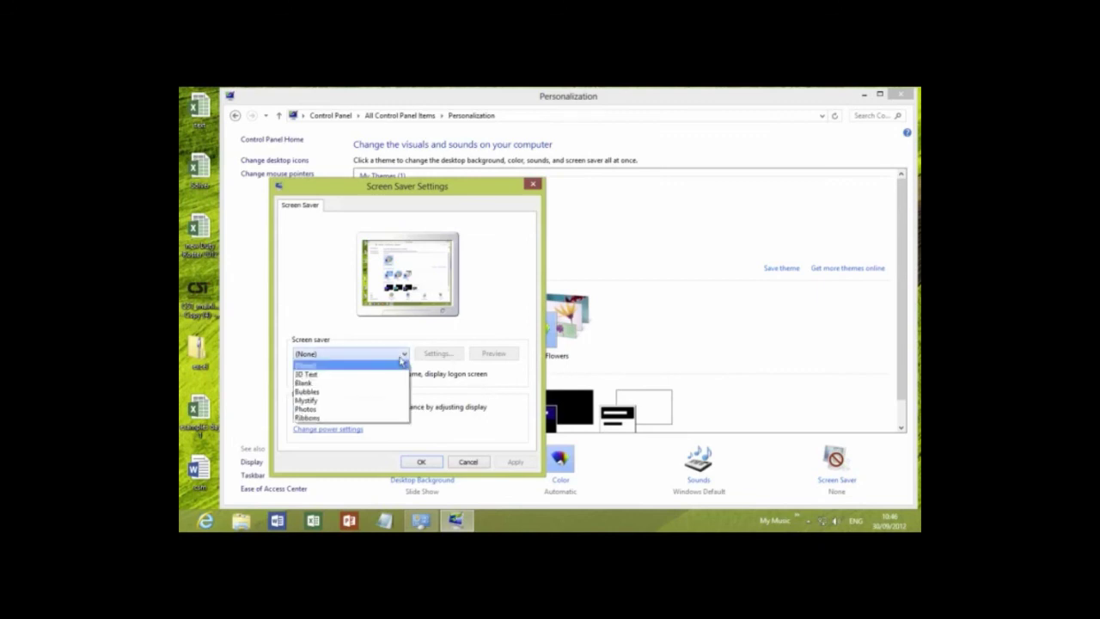
click(343, 378)
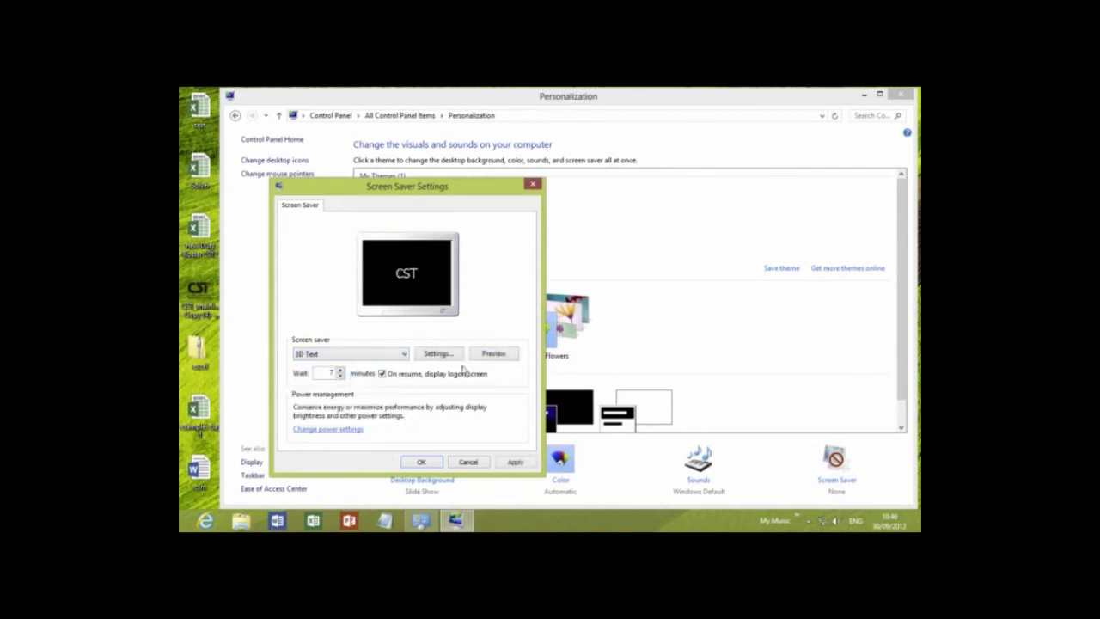
click(488, 356)
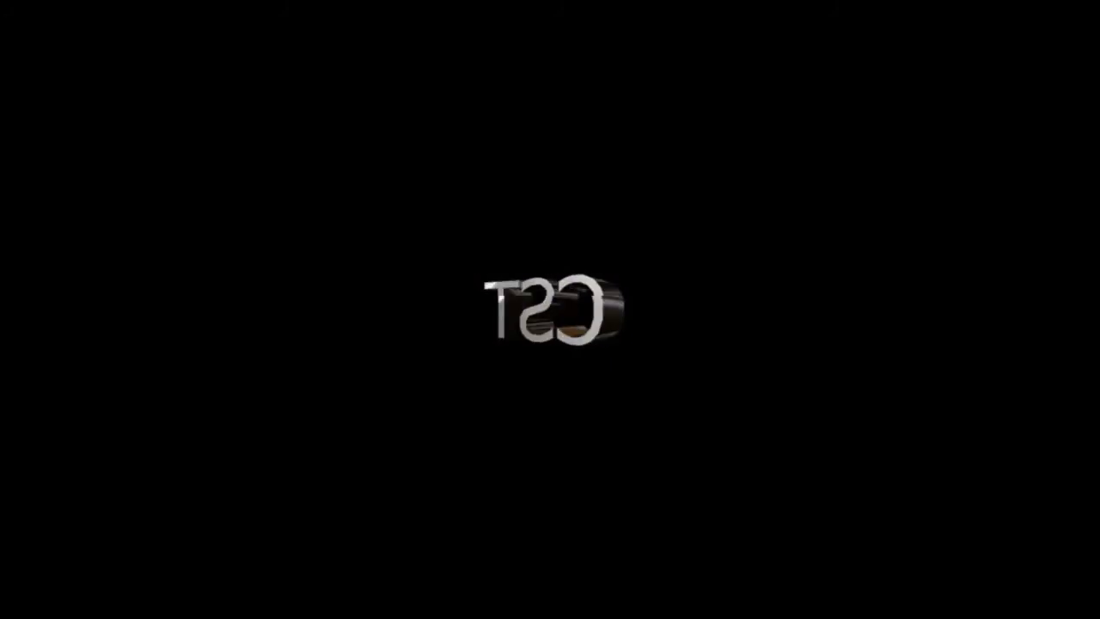
mouse_move(552, 376)
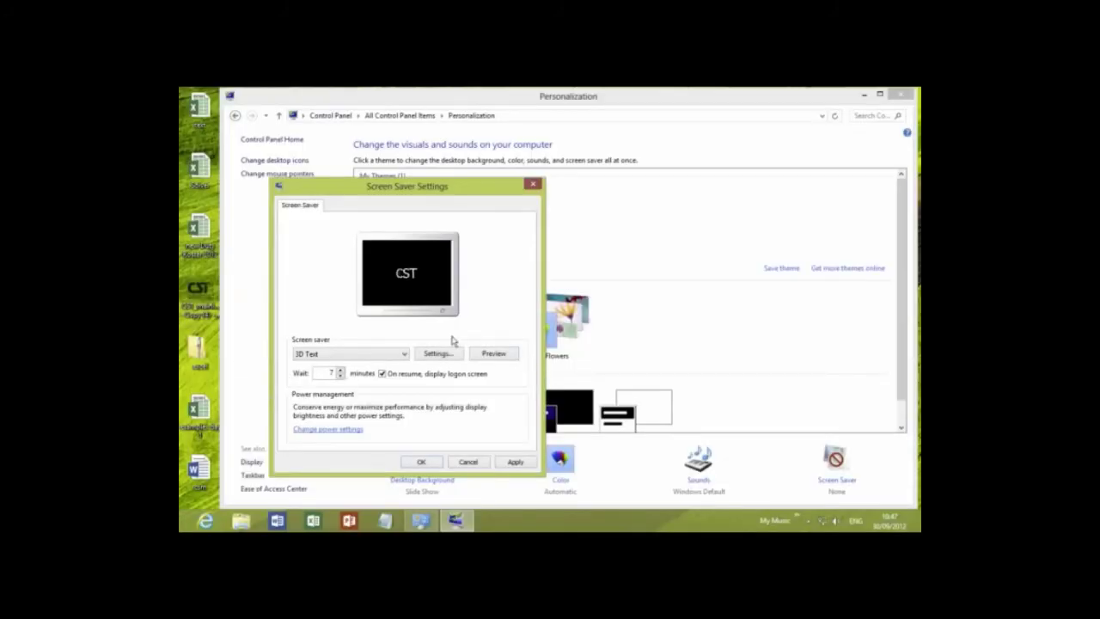
Switch to Ribbons, preview it, and check its settings, which offer no options.
click(402, 355)
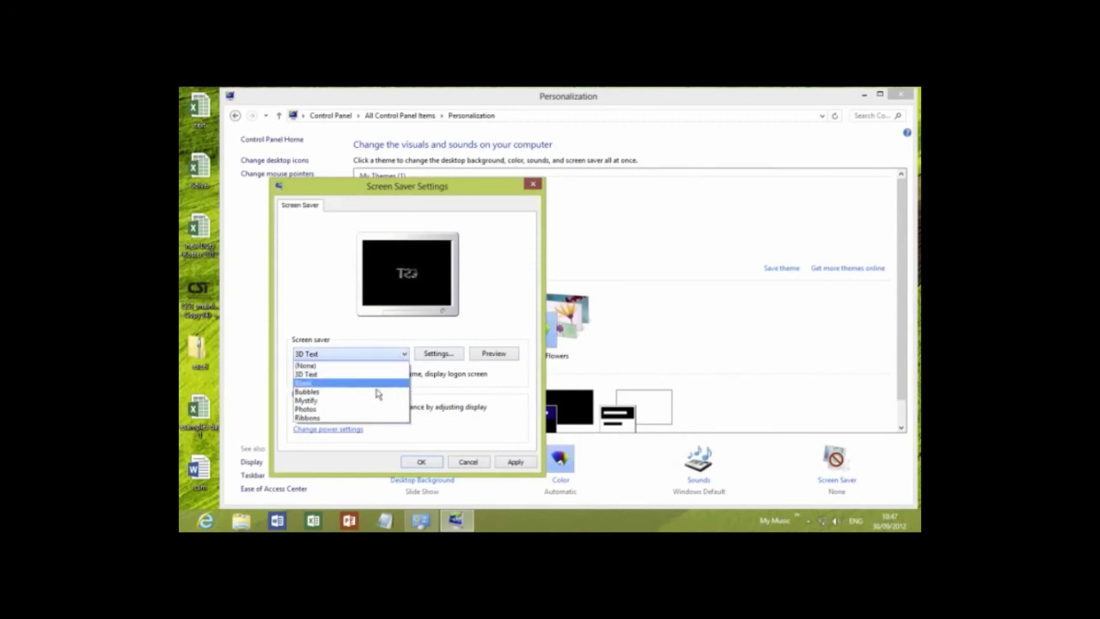
click(361, 418)
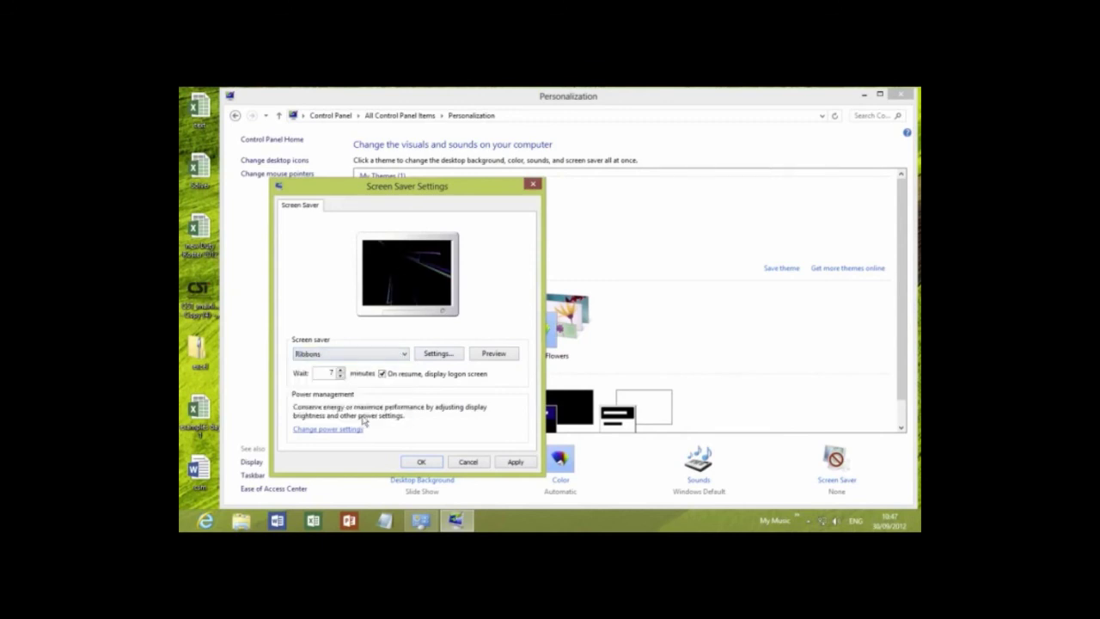
click(486, 355)
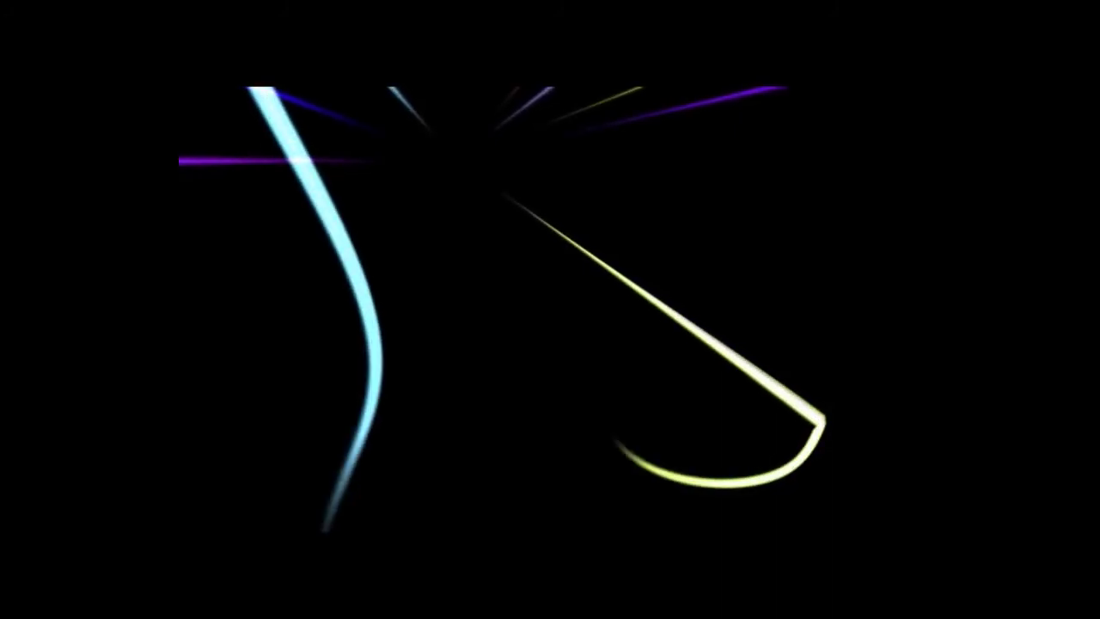
mouse_move(458, 366)
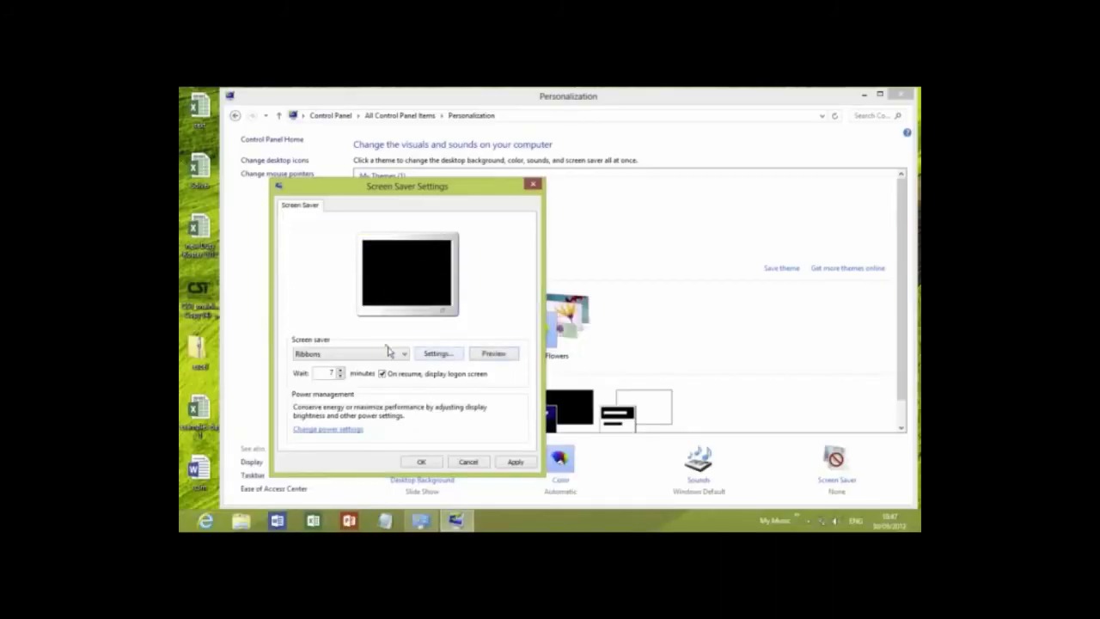
click(436, 356)
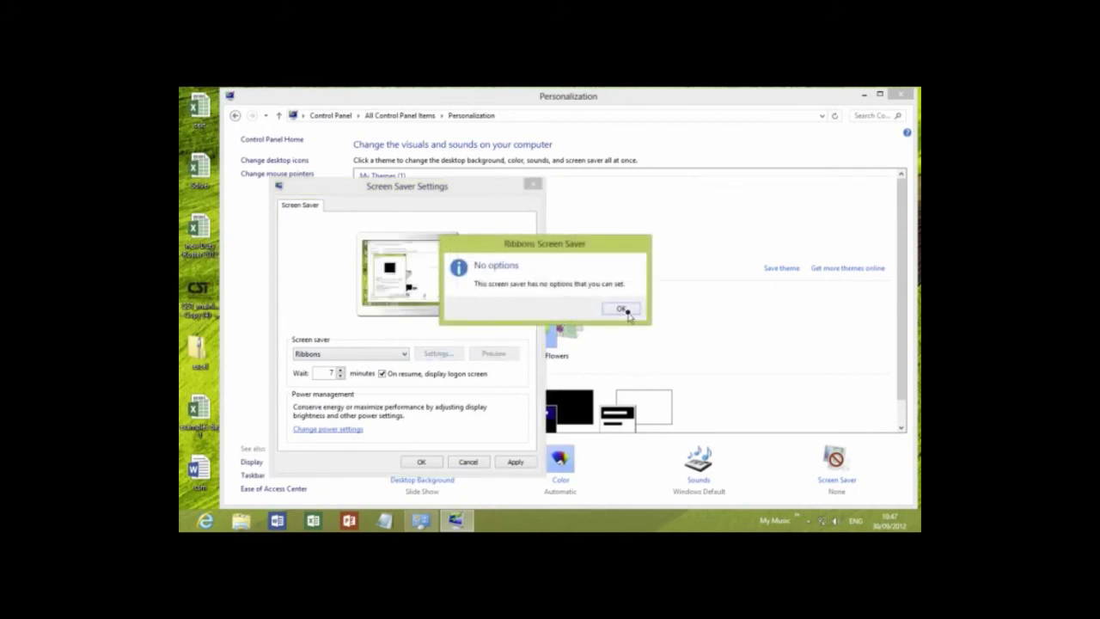
click(624, 310)
Reselect 3D Text and open its settings showing custom text CST with Spin rotation.
click(379, 355)
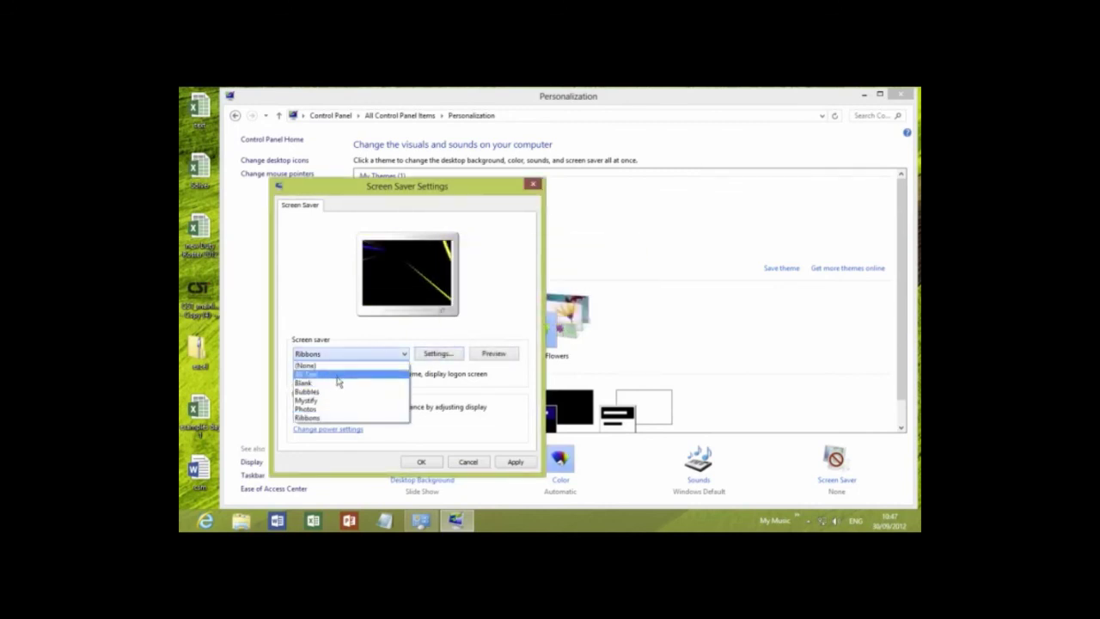
click(365, 372)
click(438, 356)
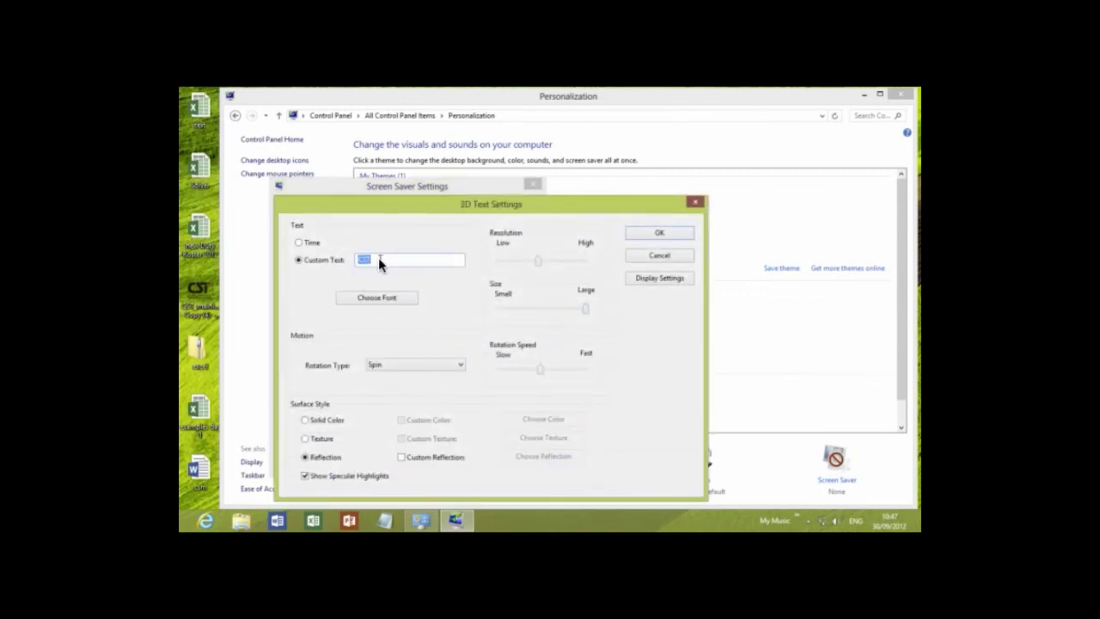
Confirm the 3D Text settings, save 3D Text as the screen saver, and switch to the Mac desktop.
click(654, 237)
click(655, 233)
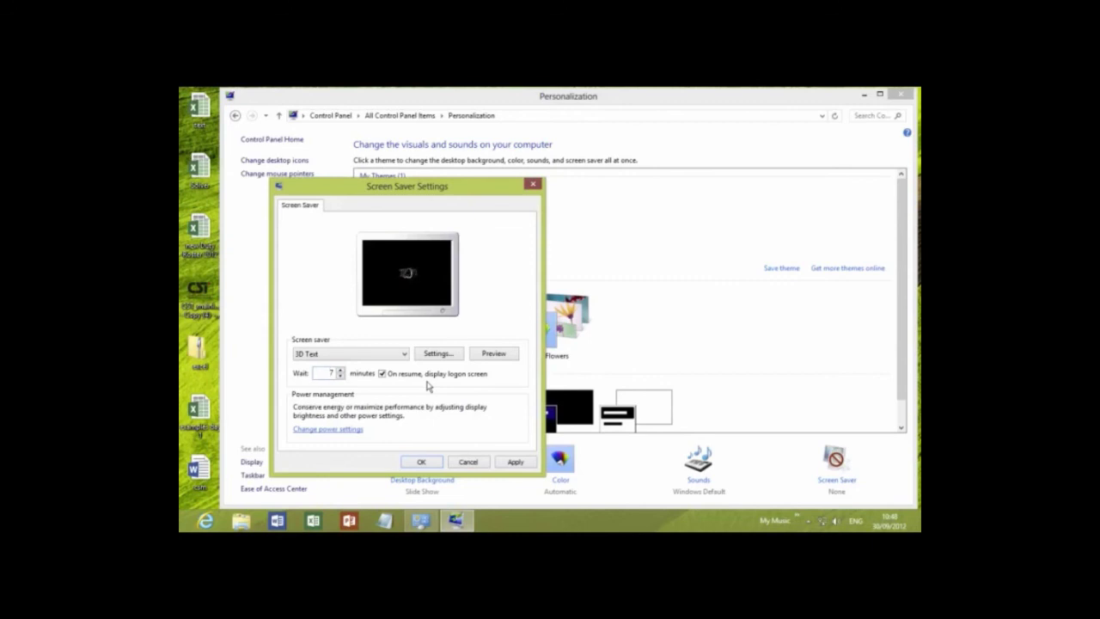
click(422, 462)
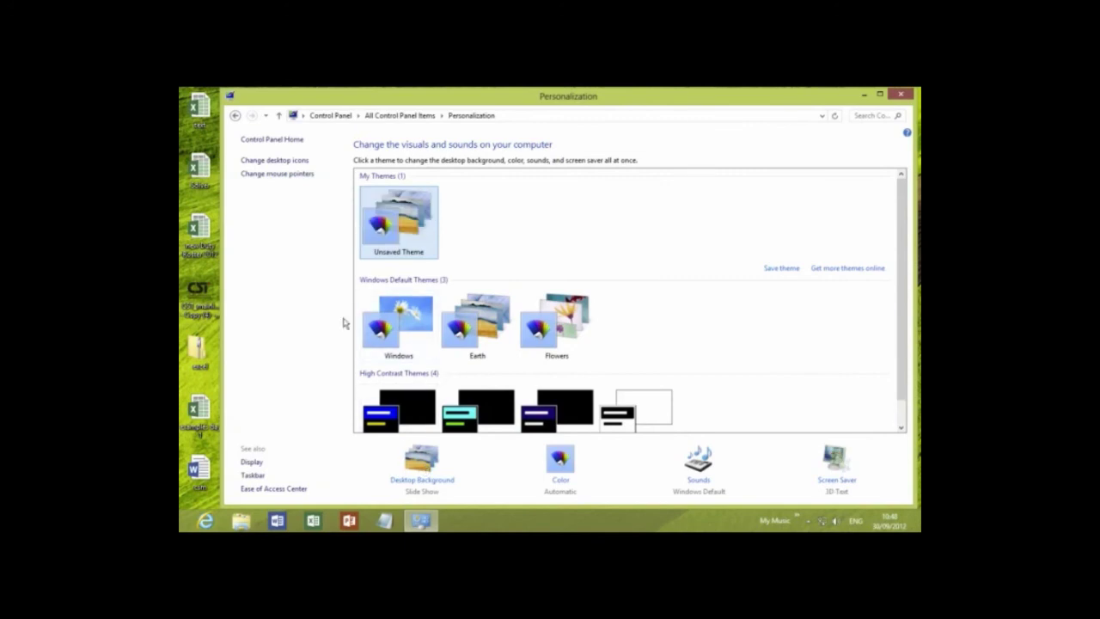
key(ctrl+Left)
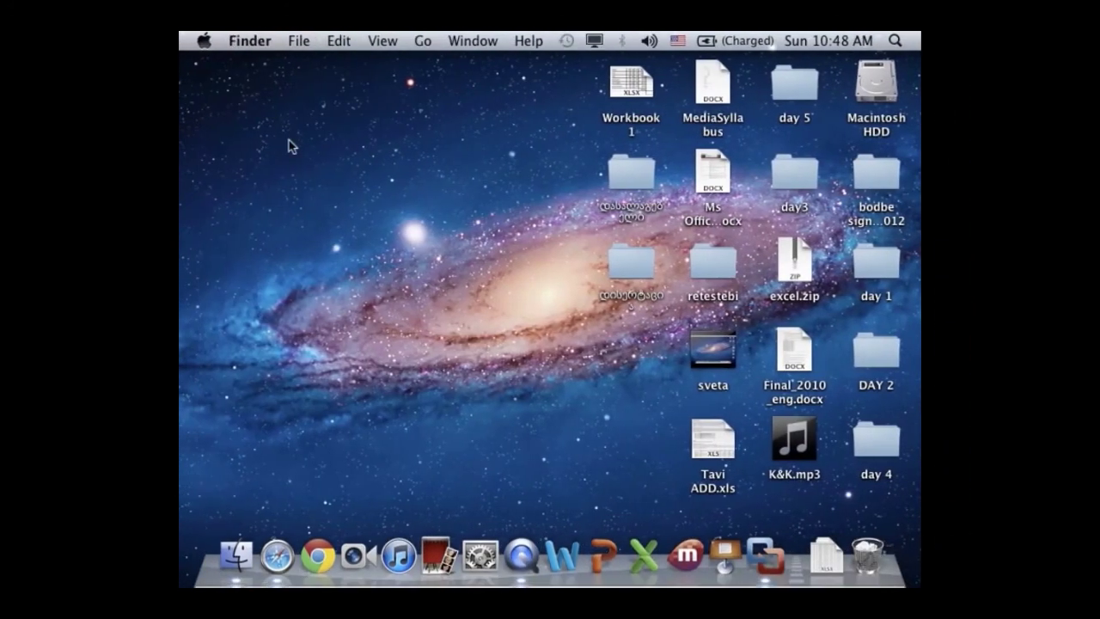
click(356, 140)
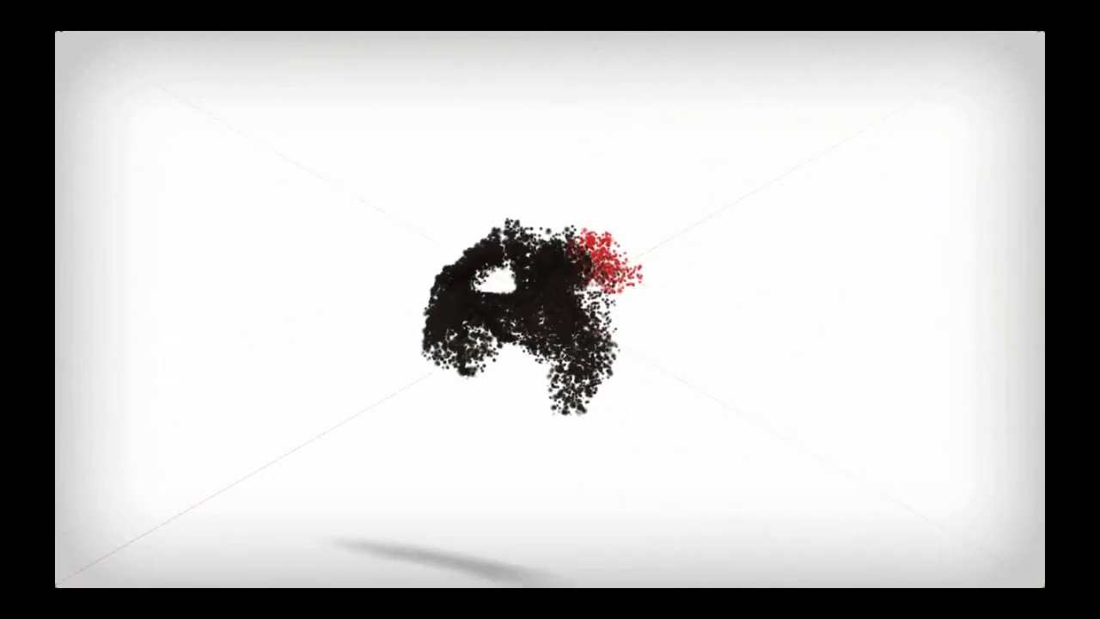